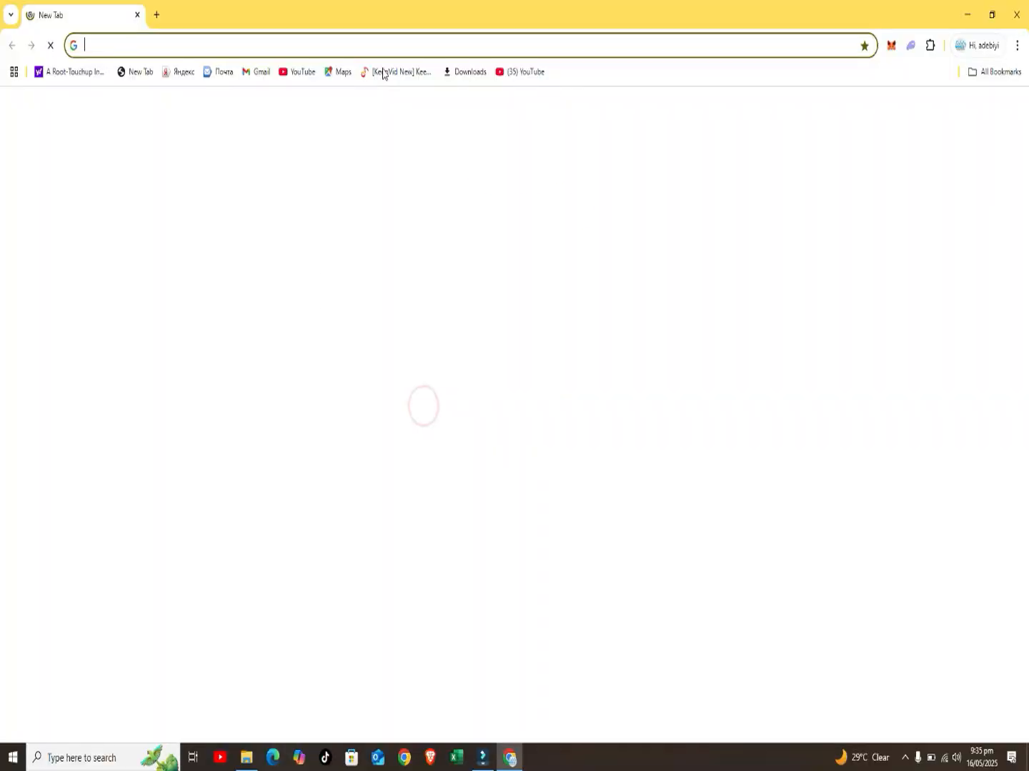
Step: Open m.prismlive.com/en_us/lens.html and go to the PRISM Live Studio desktop app page
left_click(376, 45)
type("prismlive.com/en_us/lens.html#")
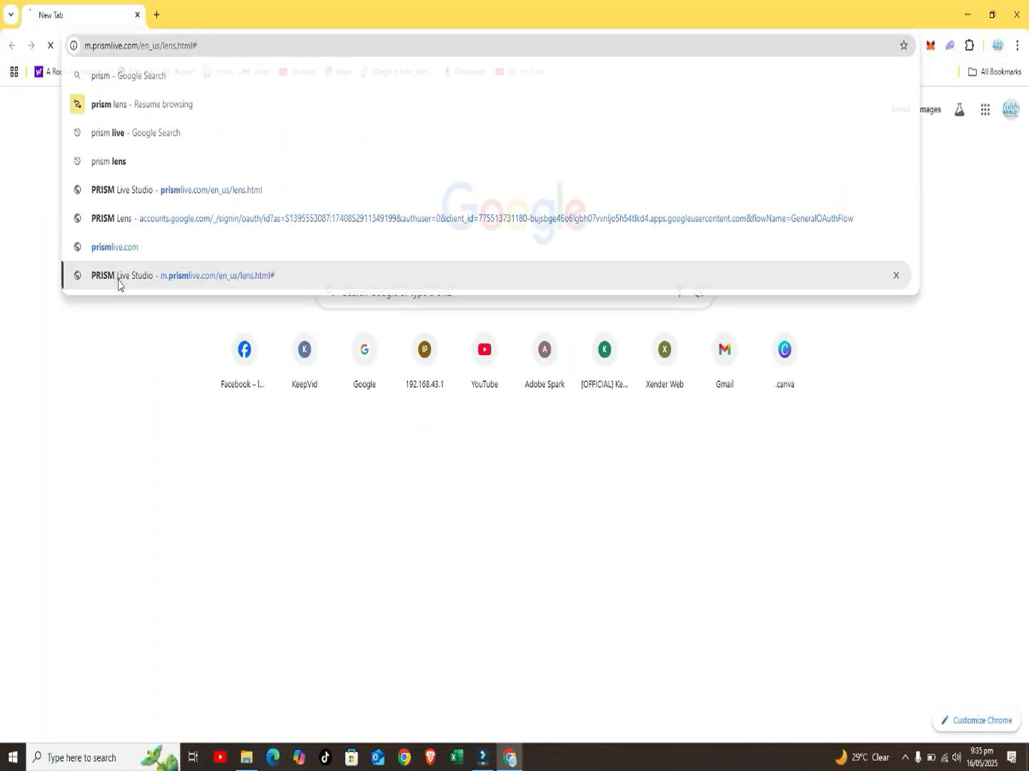
left_click(120, 277)
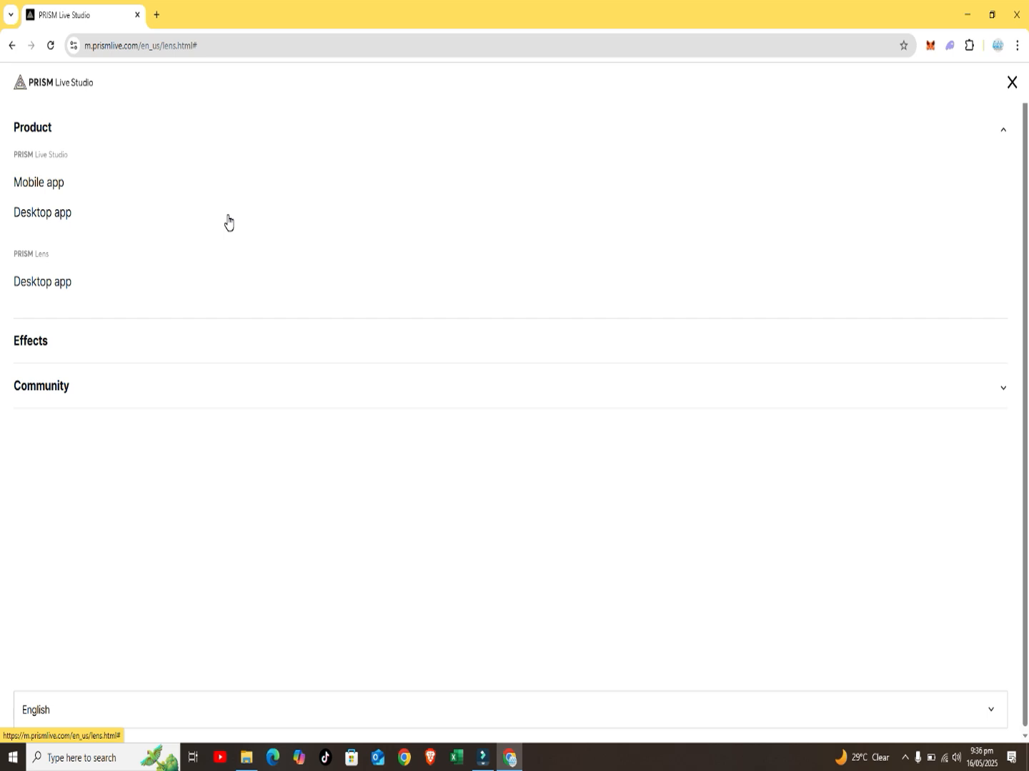
left_click(48, 214)
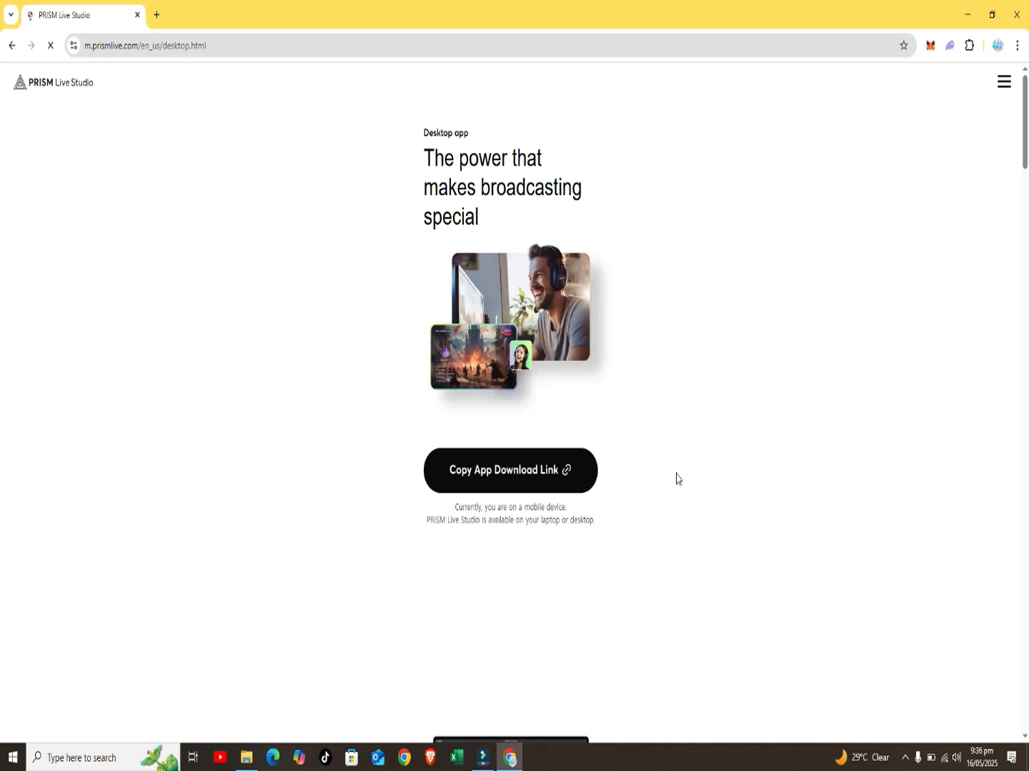
Step: Minimize the browser, launch the installed PRISM Live Studio and dismiss the notification pane covering it
left_click(968, 10)
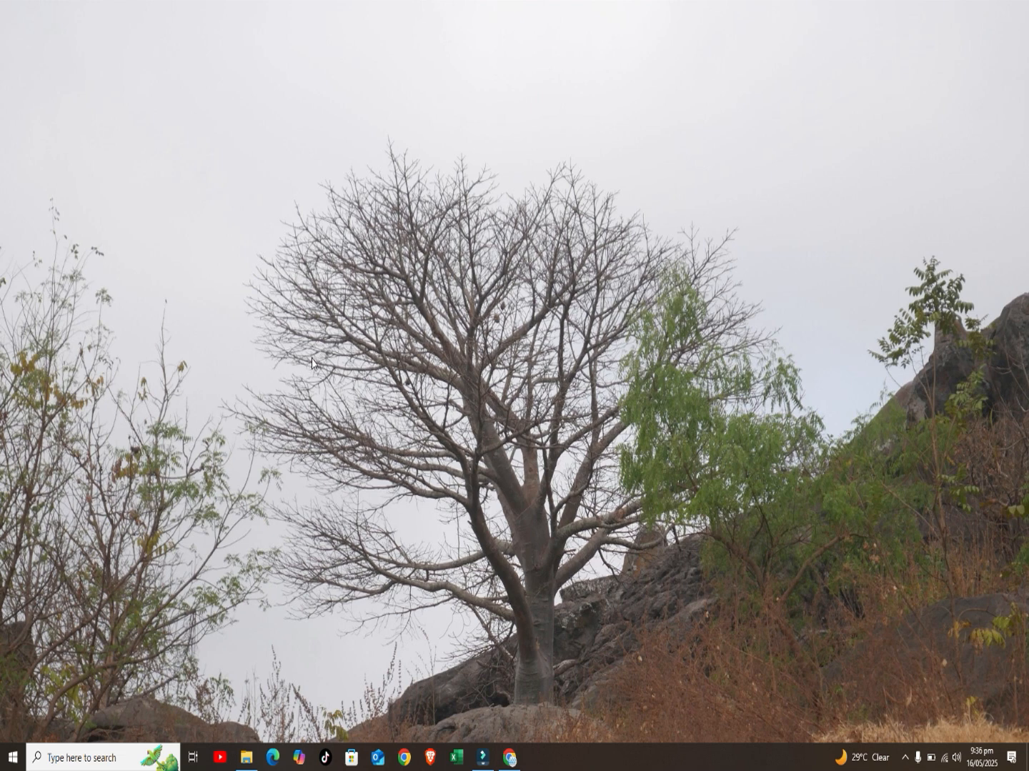
left_click(13, 759)
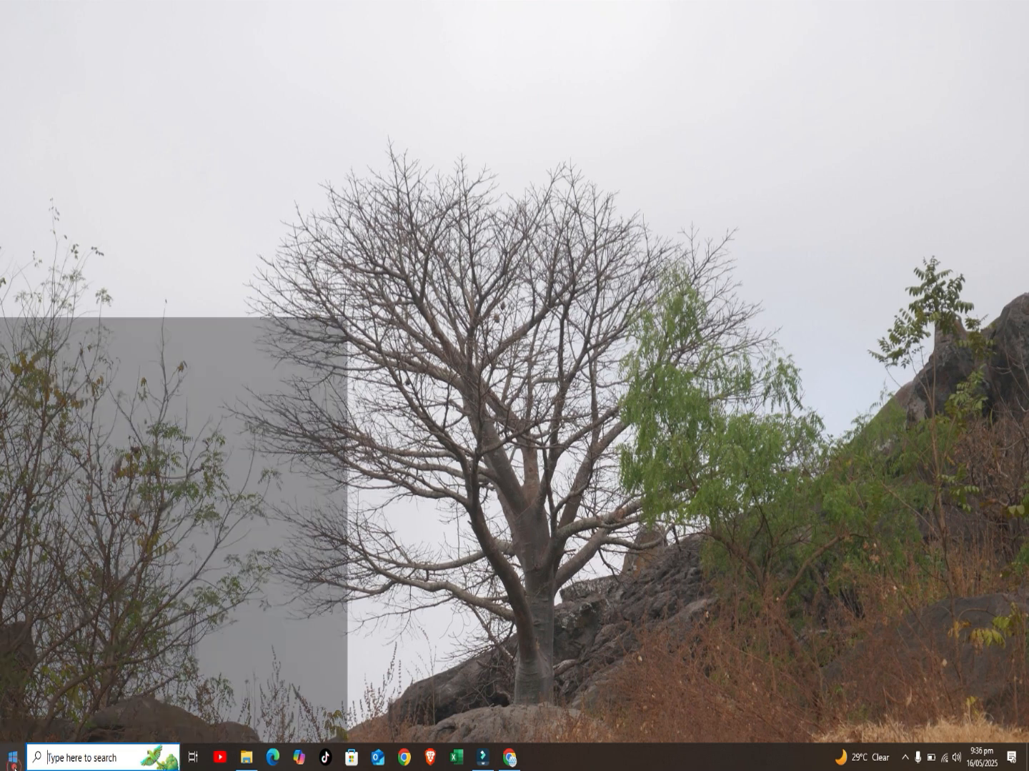
type("pri")
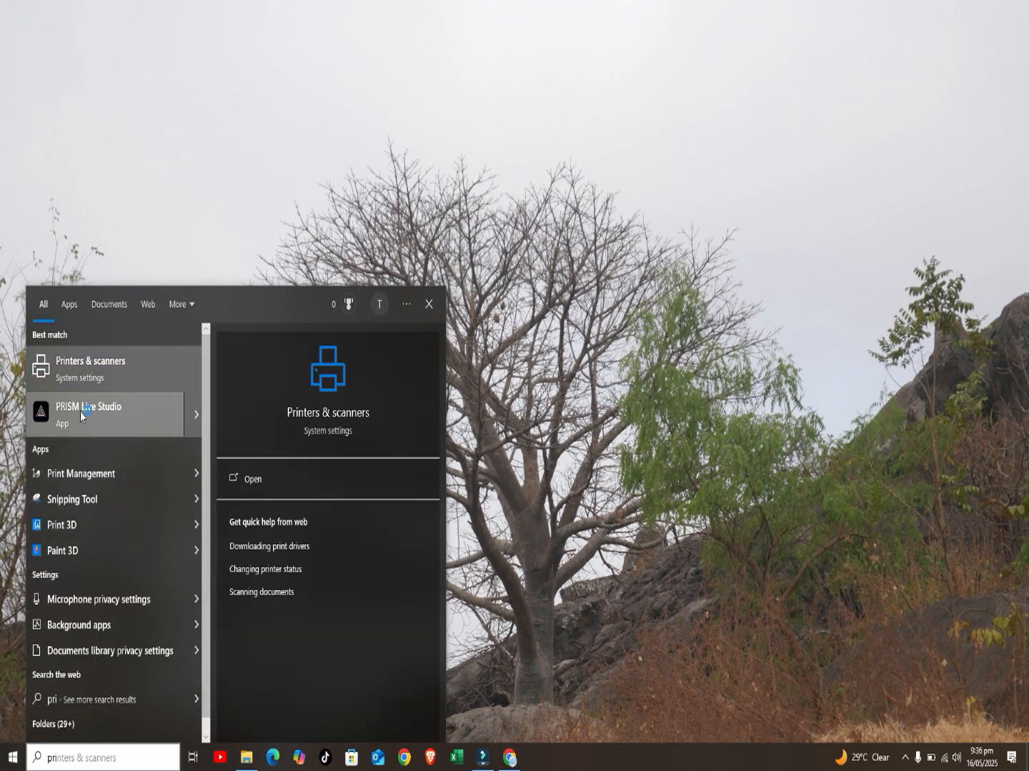
left_click(80, 412)
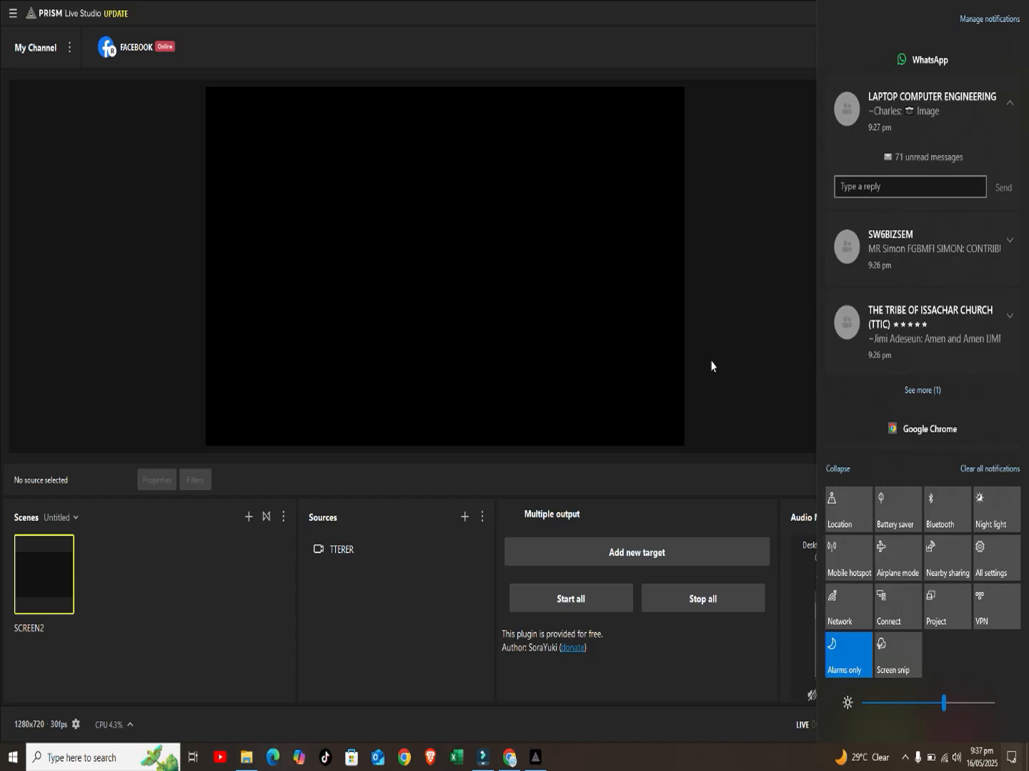
left_click(711, 365)
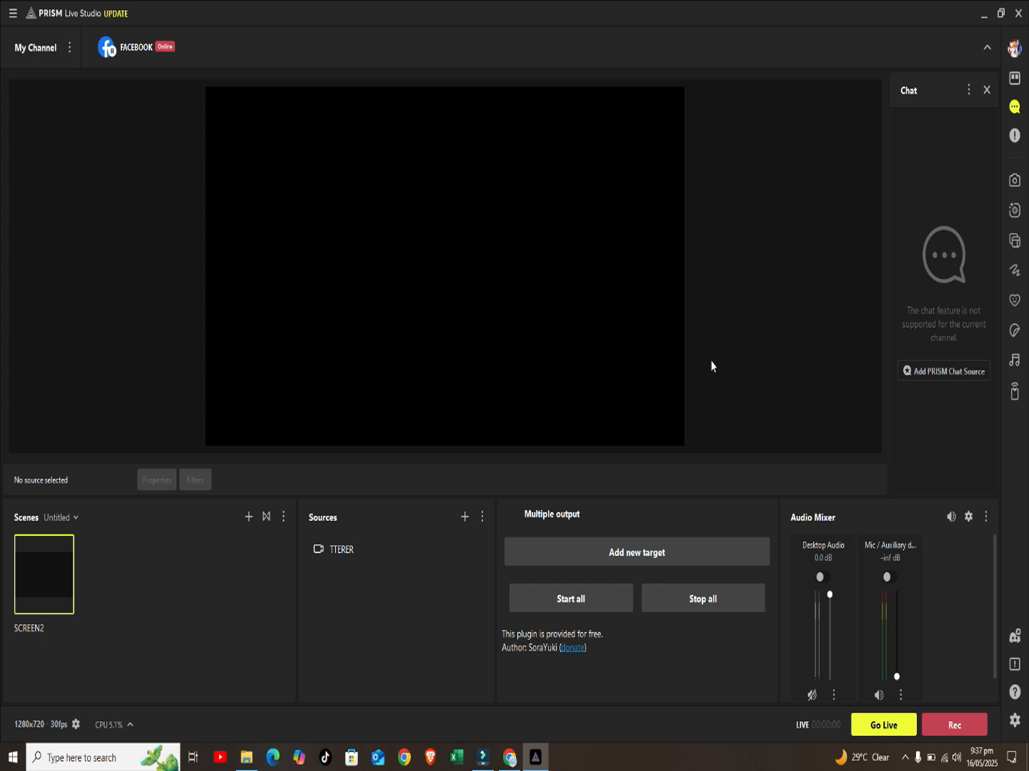
Step: Turn on studio mode, and replace it with dual output by agreeing to turn studio mode off
left_click(1013, 80)
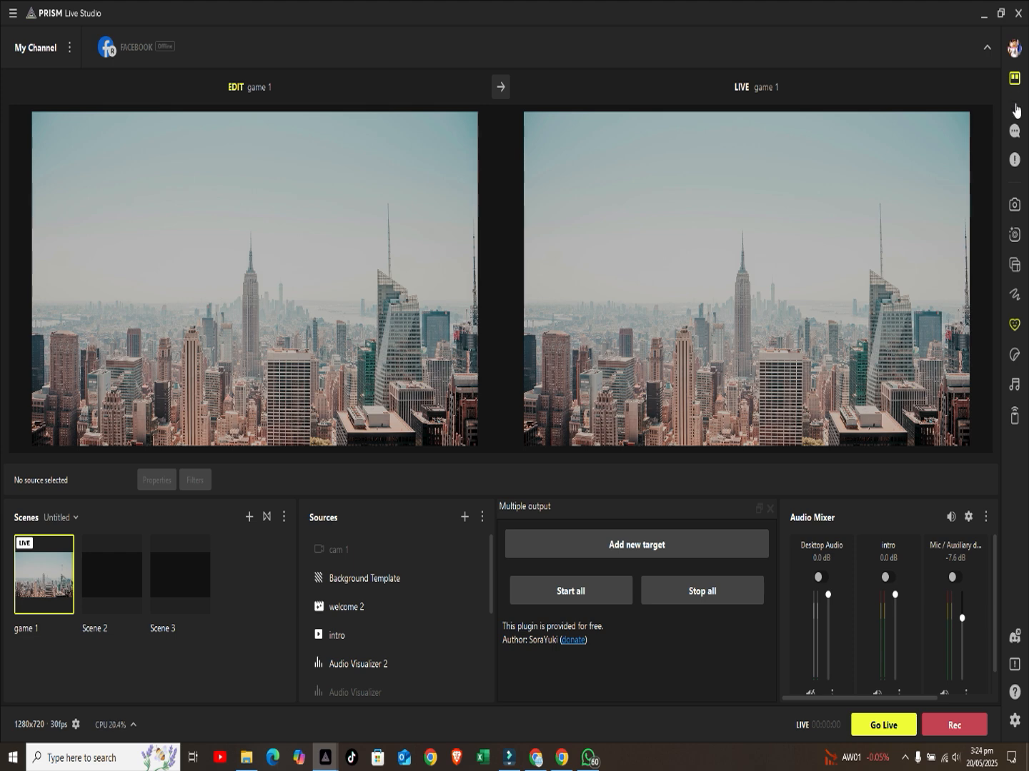
left_click(1014, 107)
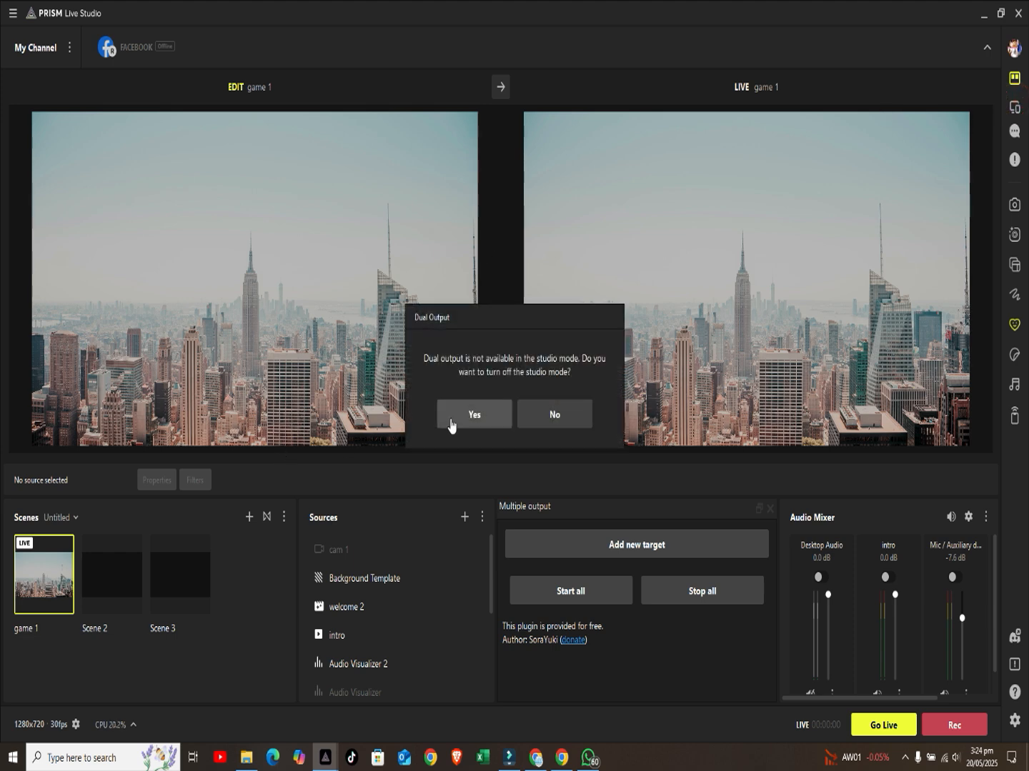
left_click(450, 421)
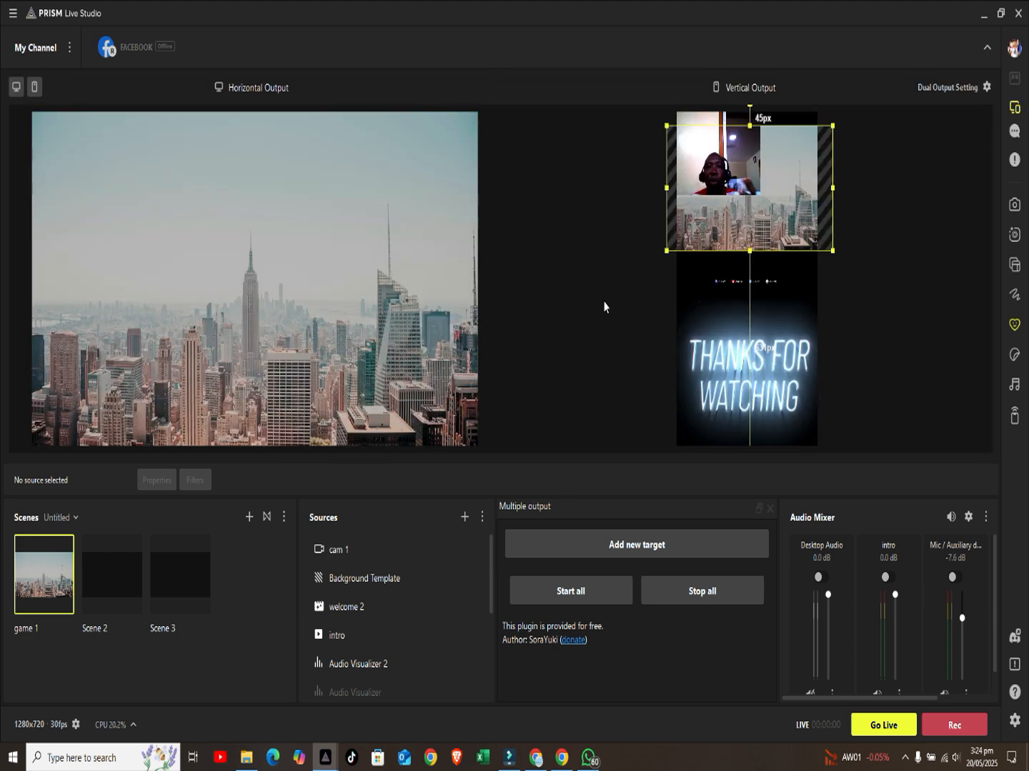
Step: Hide the cam 1 source in the game 1 scene for both outputs
left_click(603, 306)
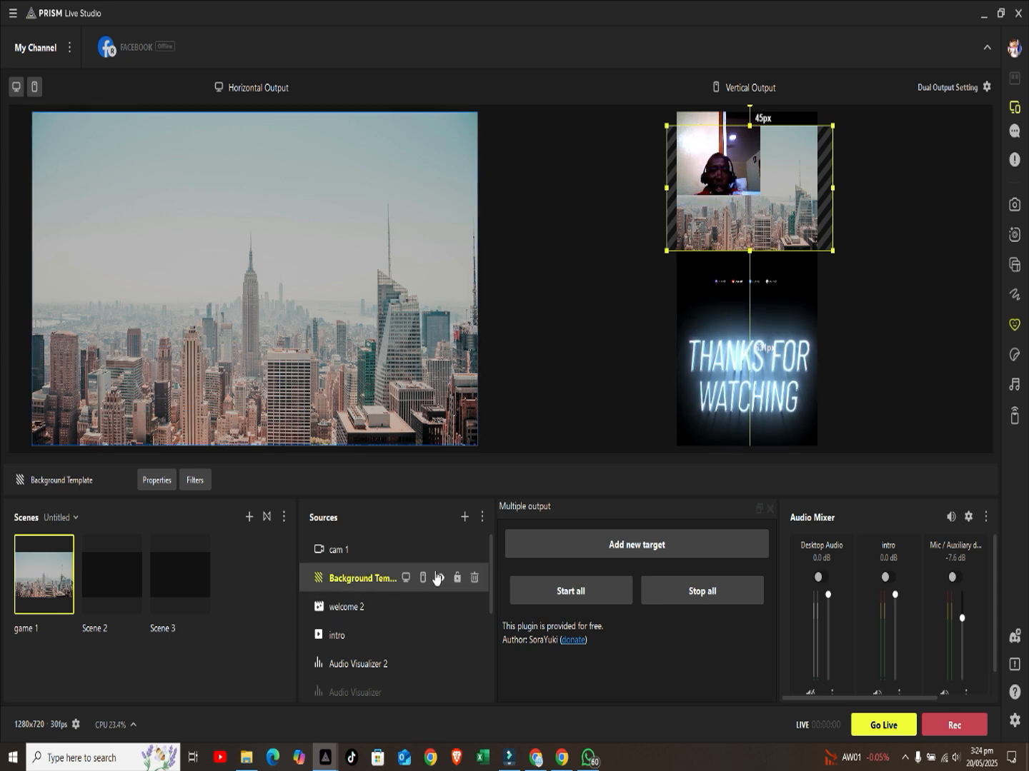
left_click(439, 549)
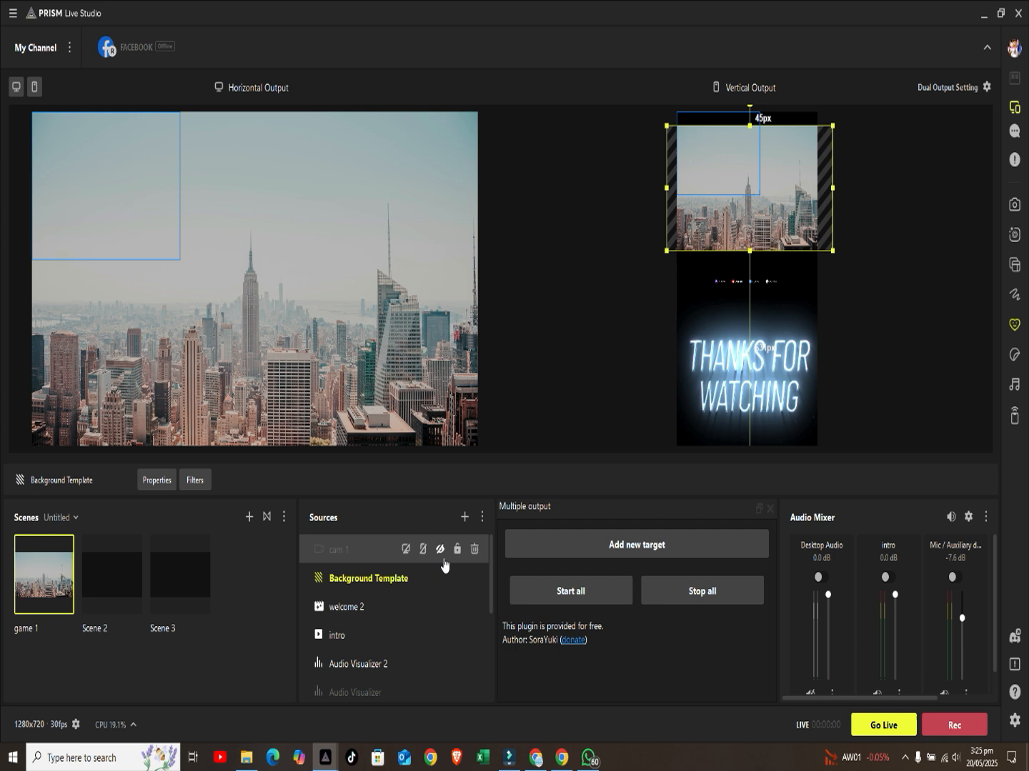
Step: Examine the horizontal and vertical video settings for dual output, and close the settings unchanged
left_click(986, 87)
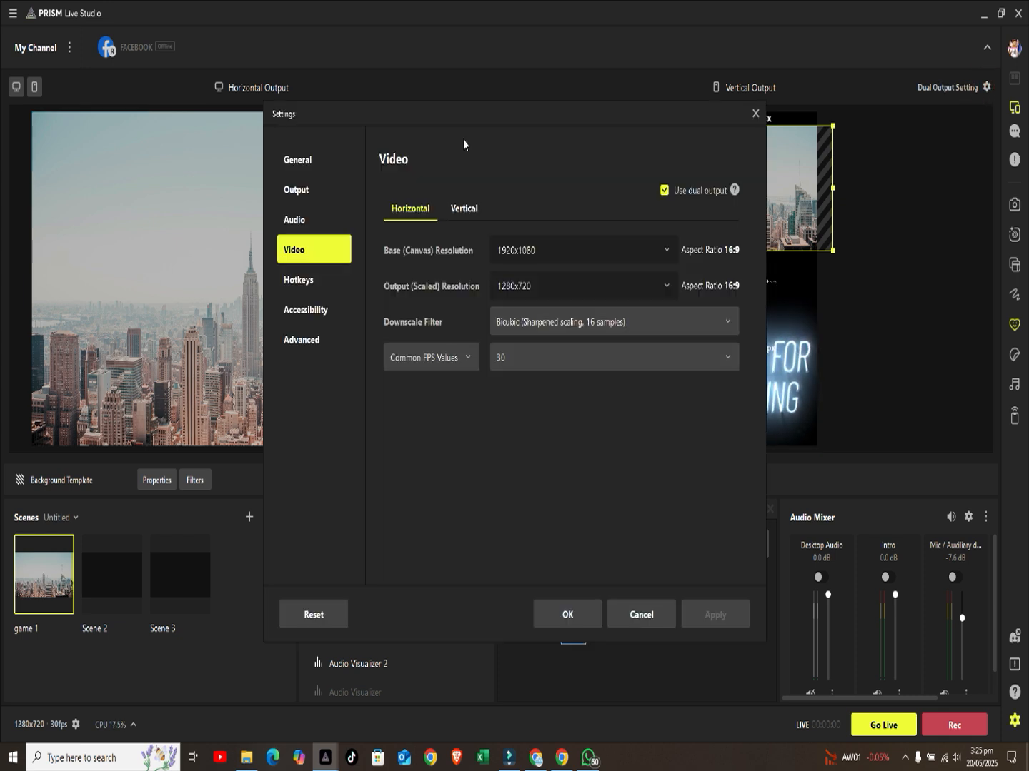
left_click(458, 207)
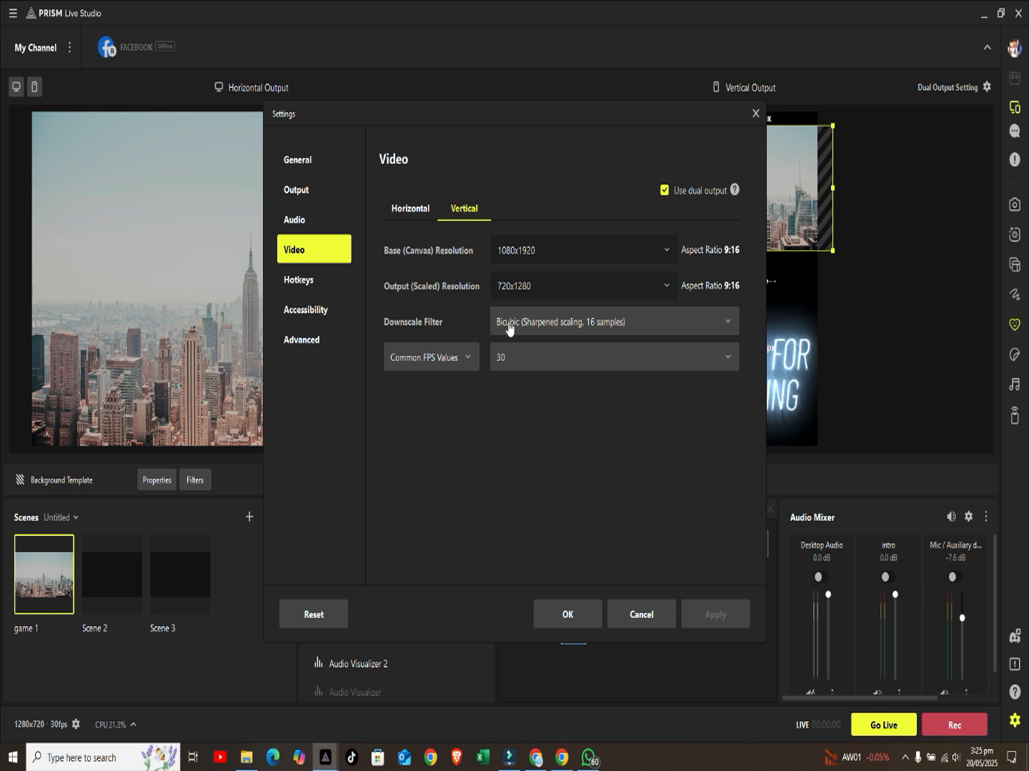
left_click(756, 114)
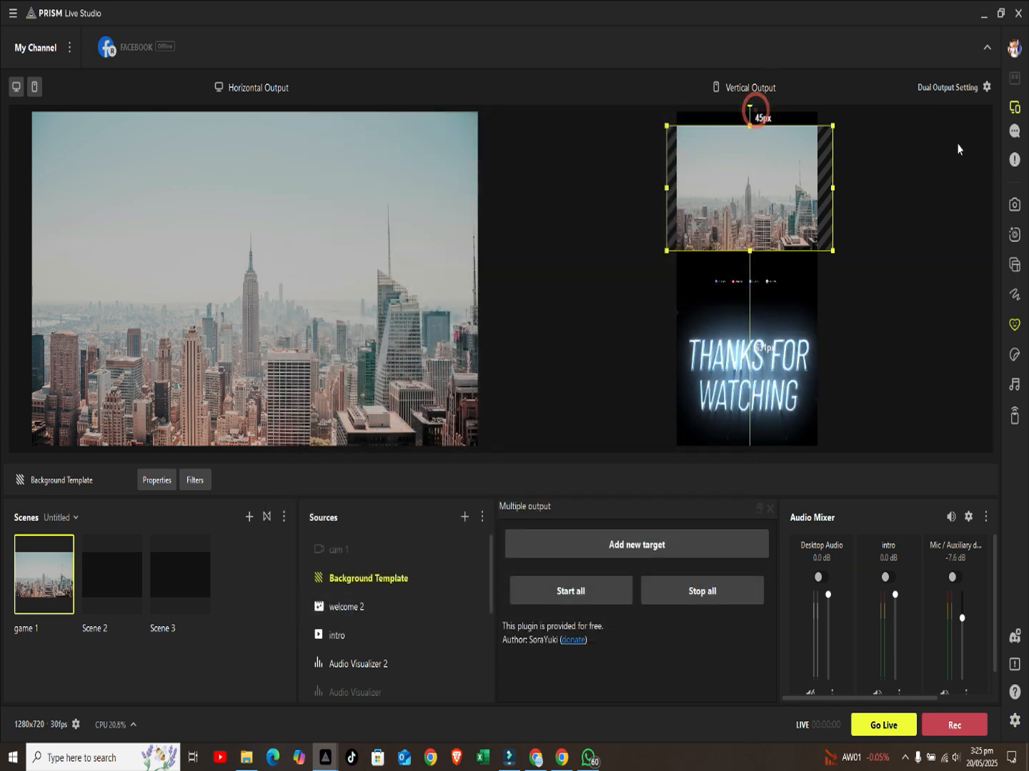
Step: Show the chat pane and create a new visible PRISM Chat source named FACEBOOK
left_click(1015, 134)
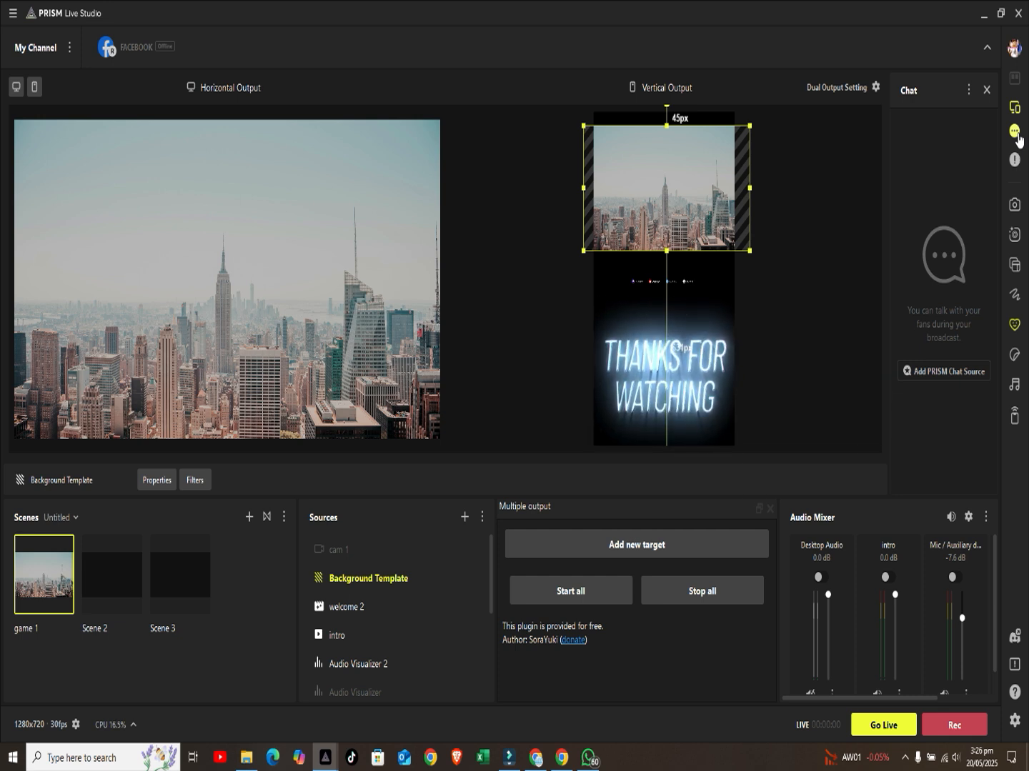
left_click(943, 370)
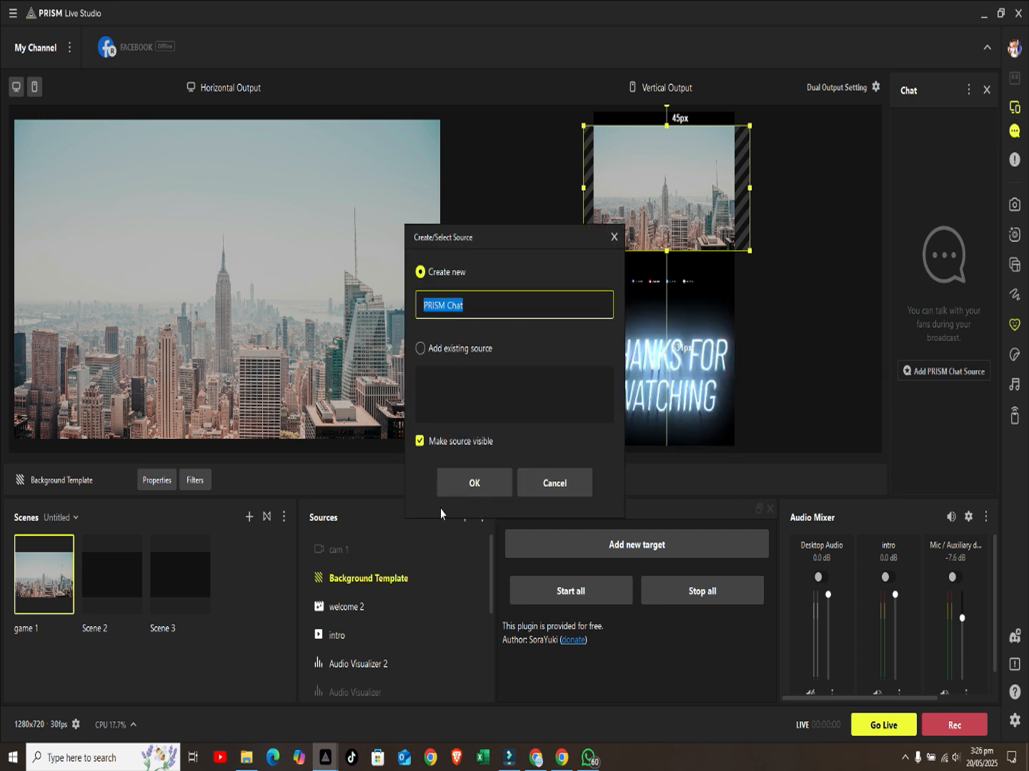
type("FACE")
double_click(475, 309)
type("FACEBOOK")
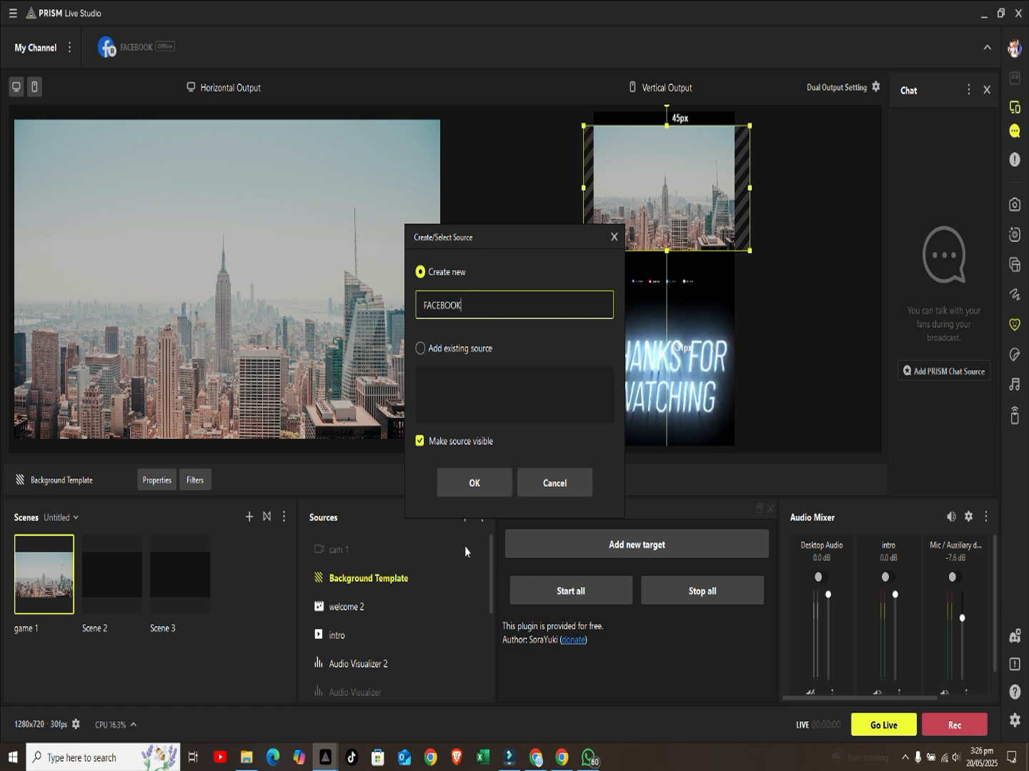
left_click(469, 484)
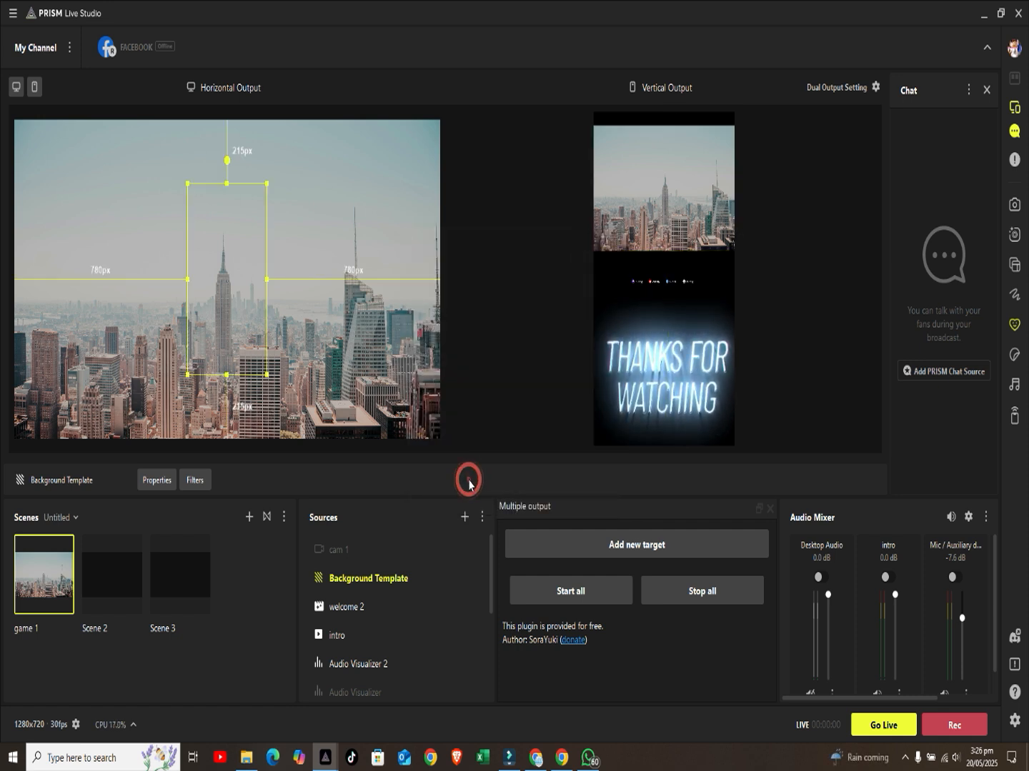
Step: Review and accept the FACEBOOK chat source's feature and font settings, and move the chat overlay to the lower-right area of the horizontal output
left_click(413, 357)
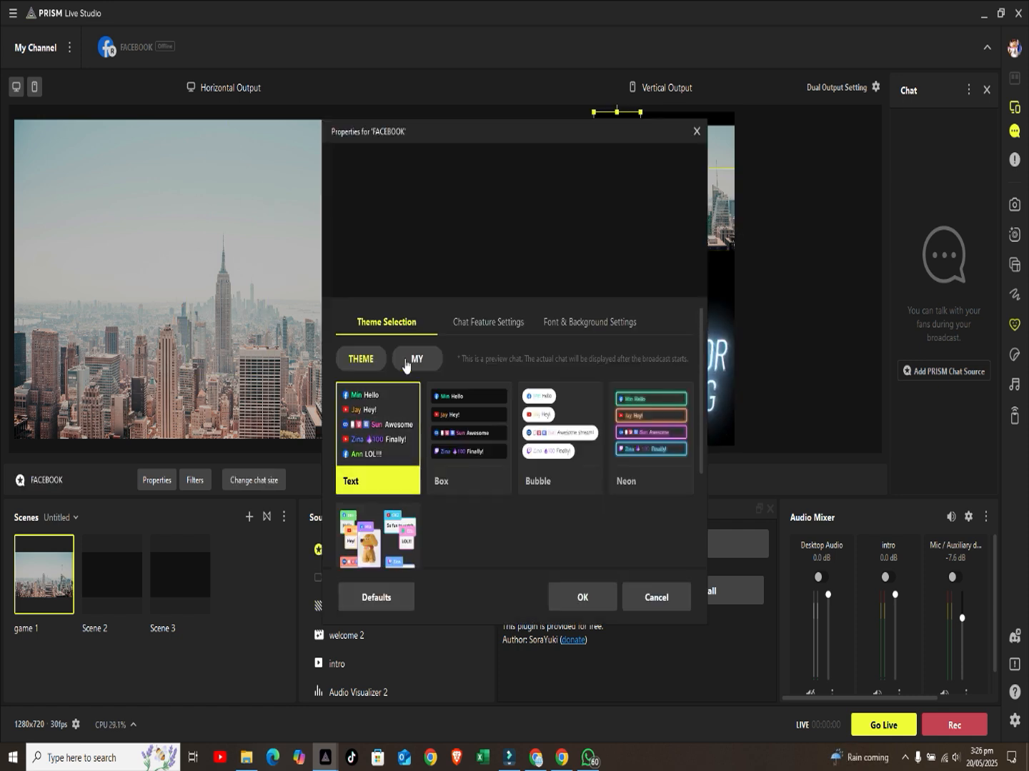
left_click(473, 324)
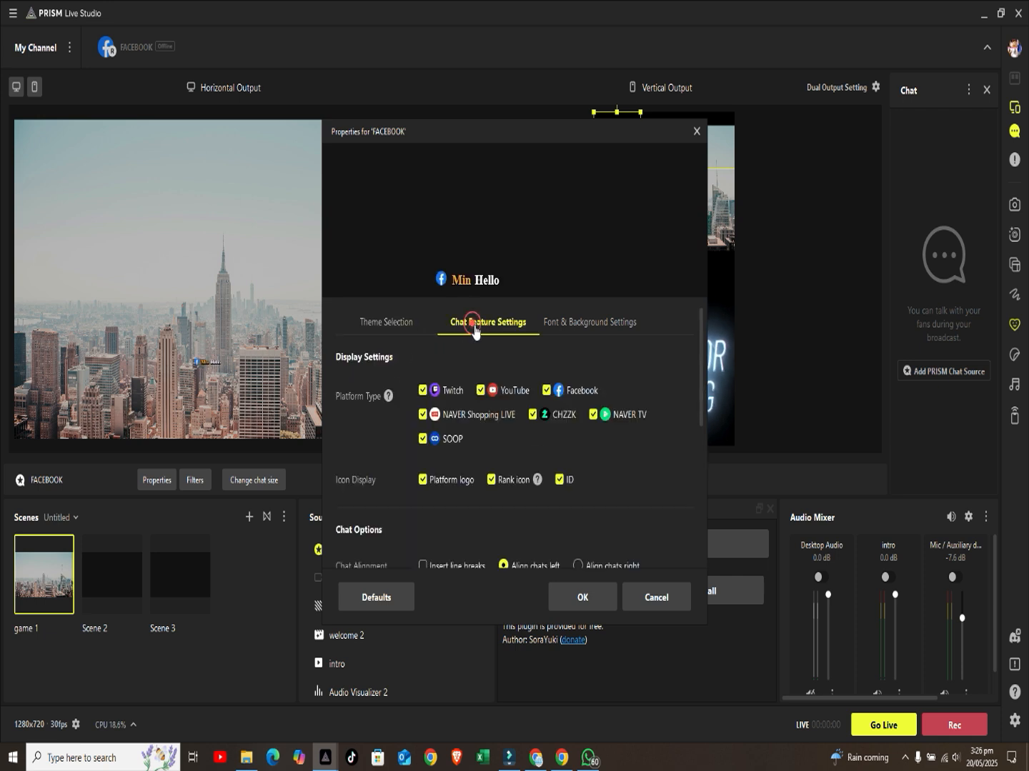
left_click(572, 323)
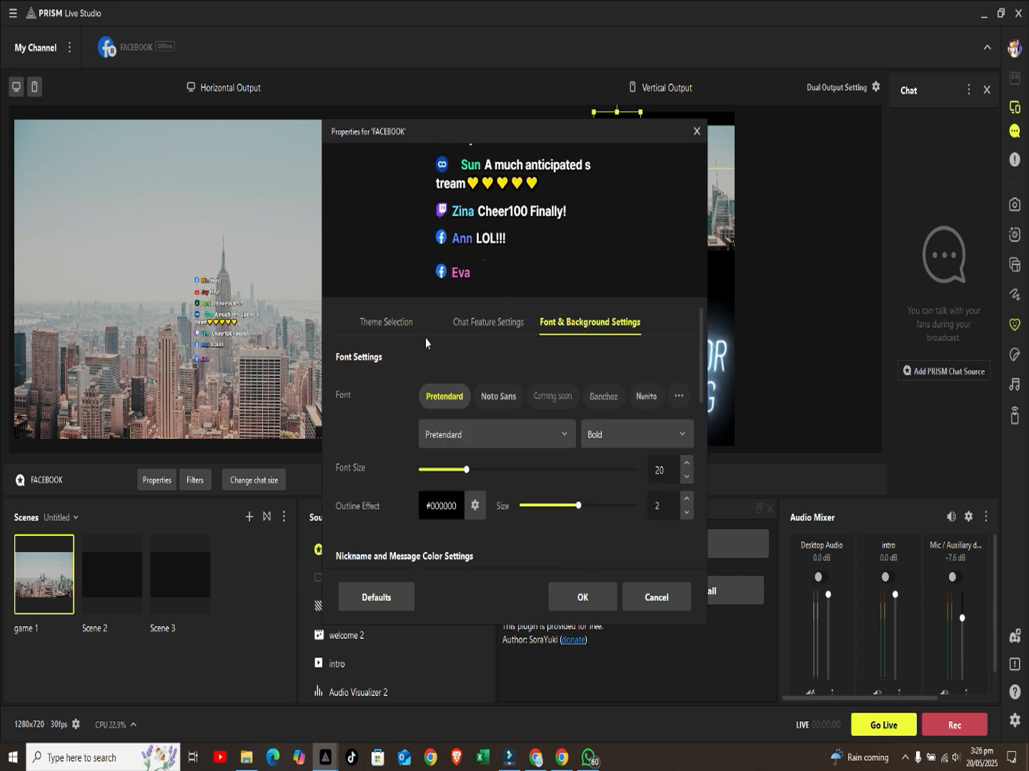
left_click(581, 599)
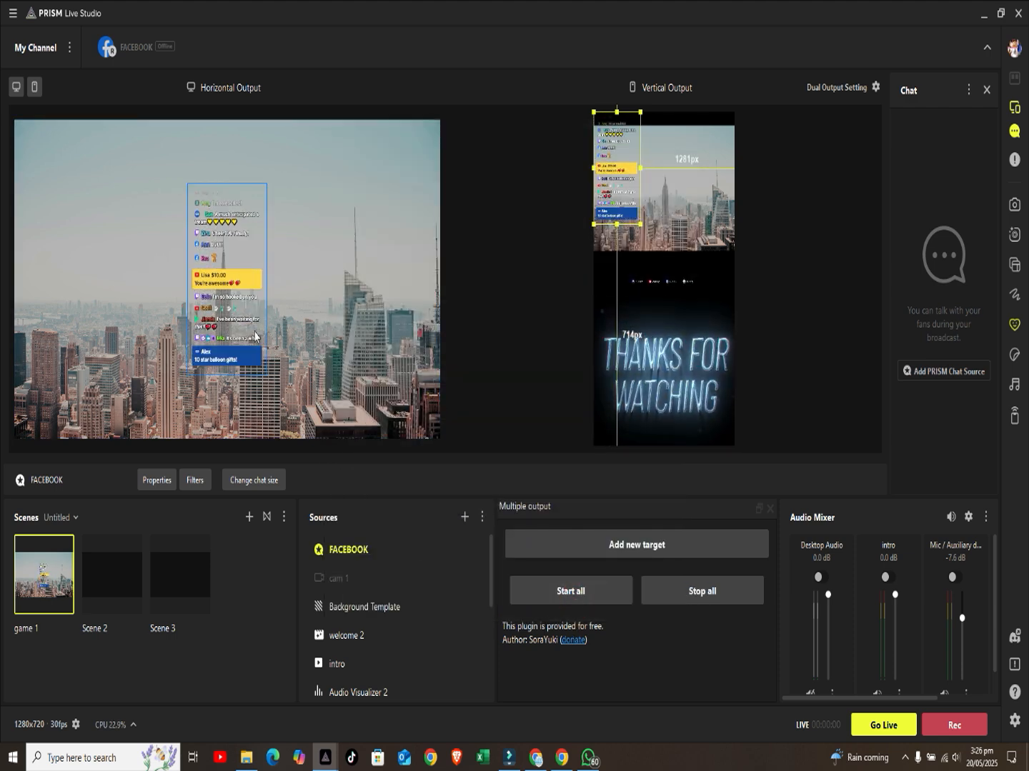
left_click_drag(264, 351, 412, 386)
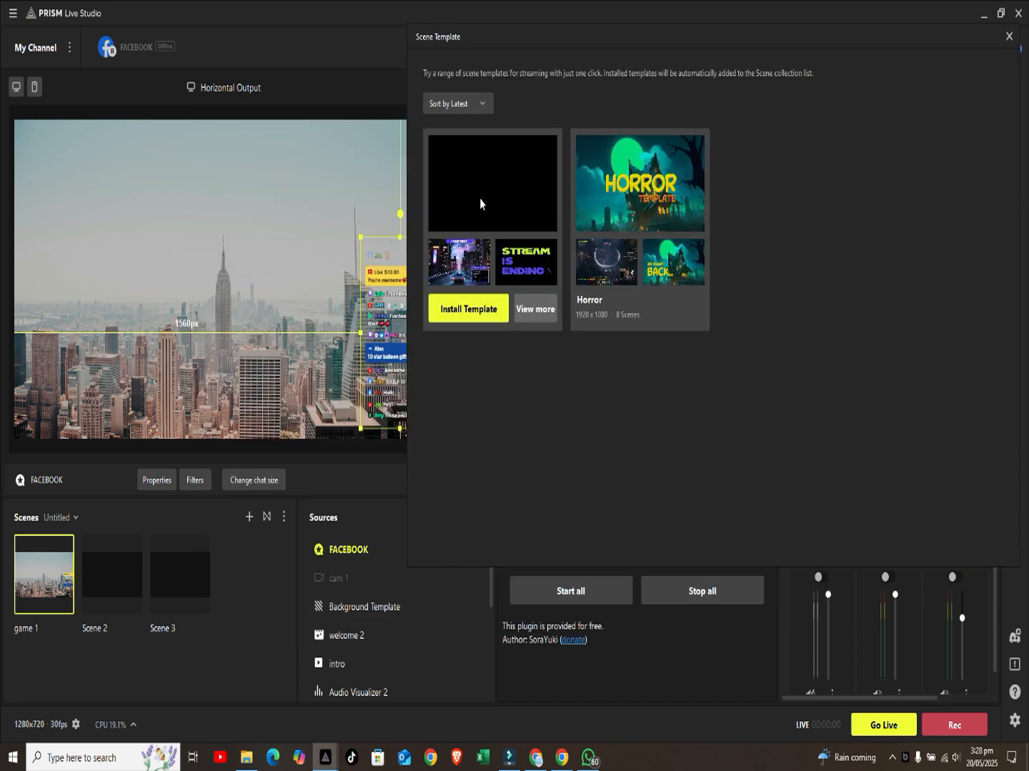
Step: Install the SimpleGeometryShape scene template and switch to its Intermission scene
left_click(469, 316)
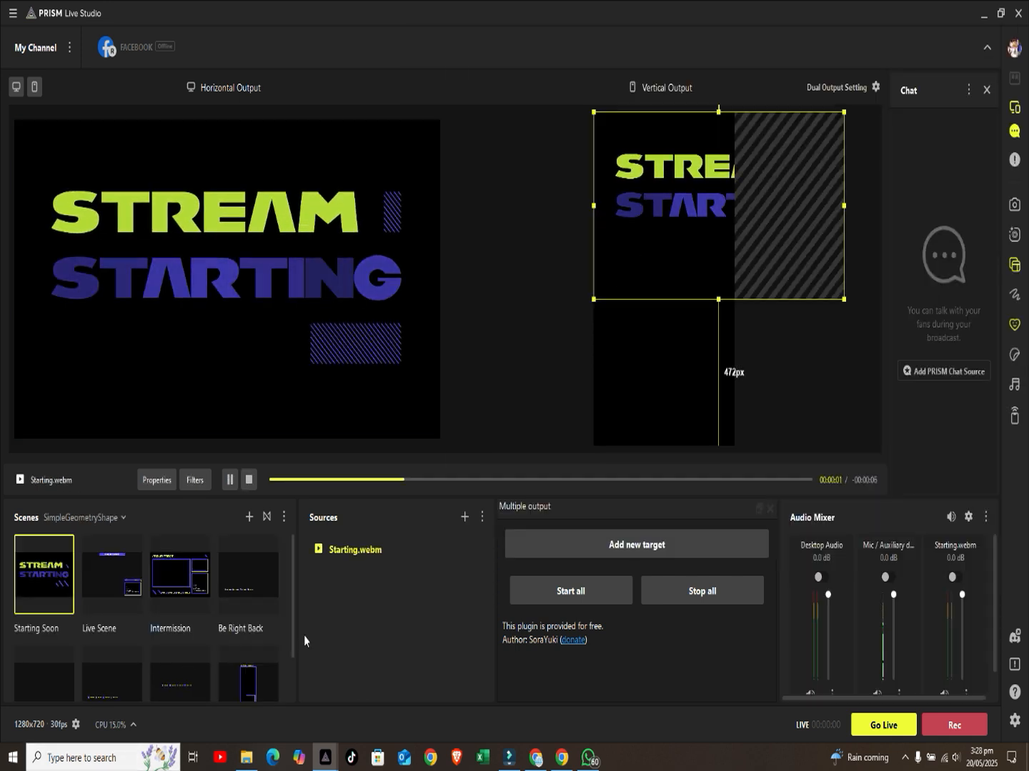
left_click(160, 590)
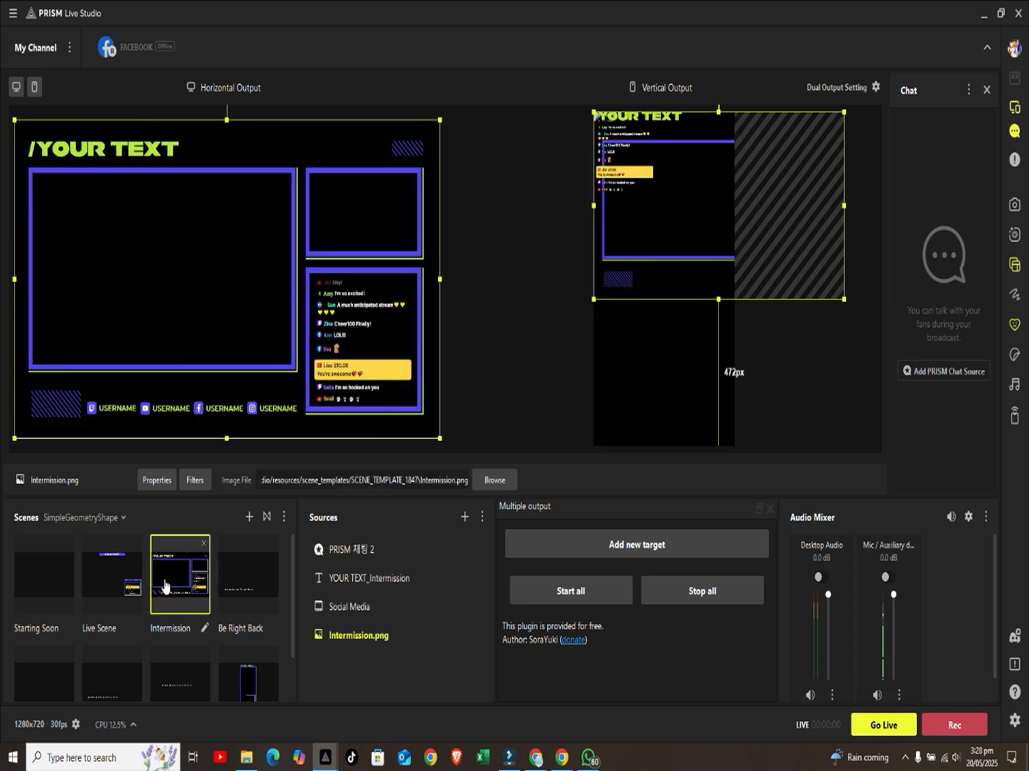
Step: Shrink the Intermission.png image to the canvas width in the vertical output and place it slightly above the middle
left_click_drag(843, 113, 707, 280)
left_click_drag(740, 240, 709, 279)
left_click_drag(690, 305, 706, 272)
left_click(746, 208)
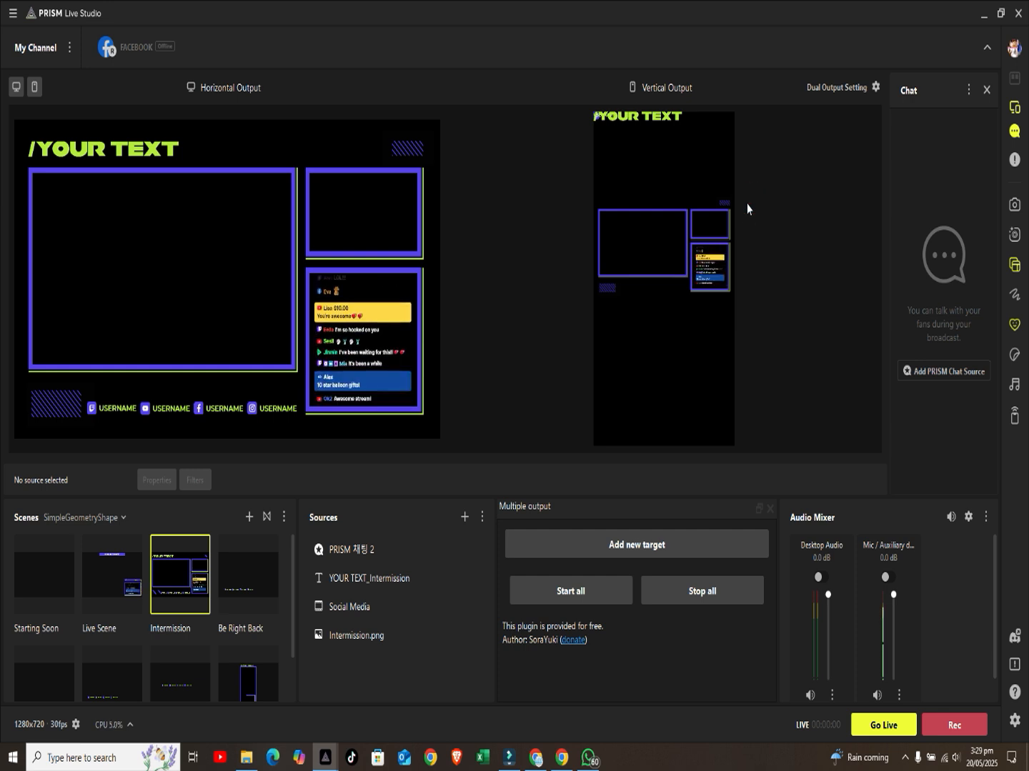
Step: Change the Intermission scene's heading text to /TECHBASIS
left_click(105, 411)
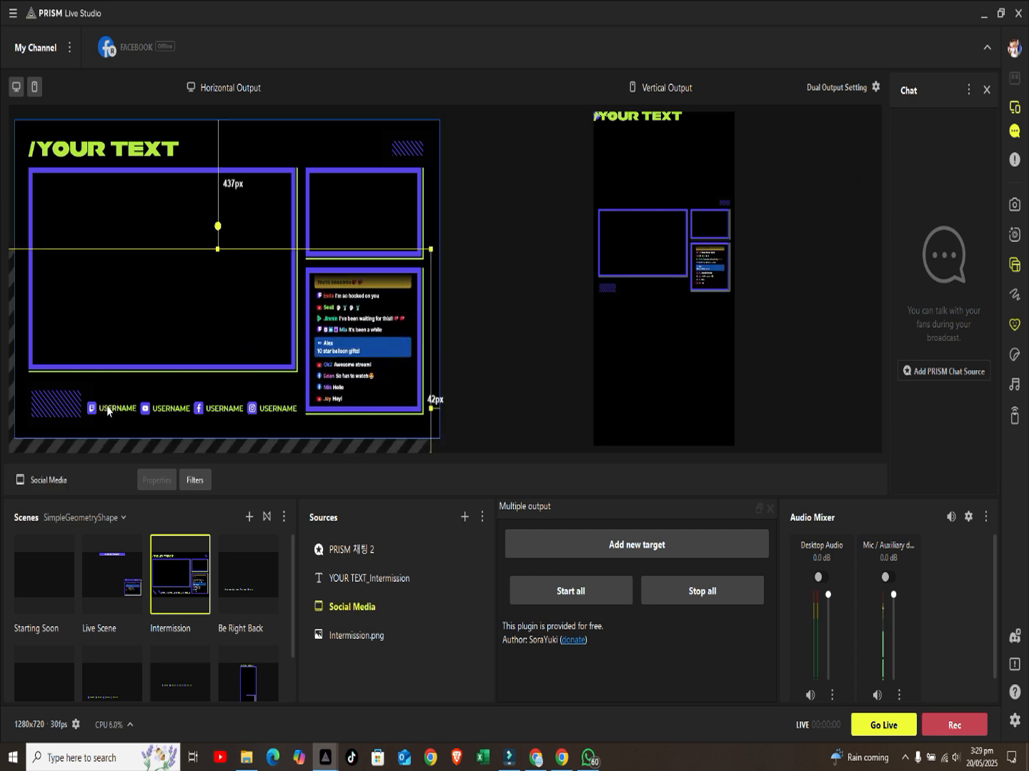
left_click(108, 411)
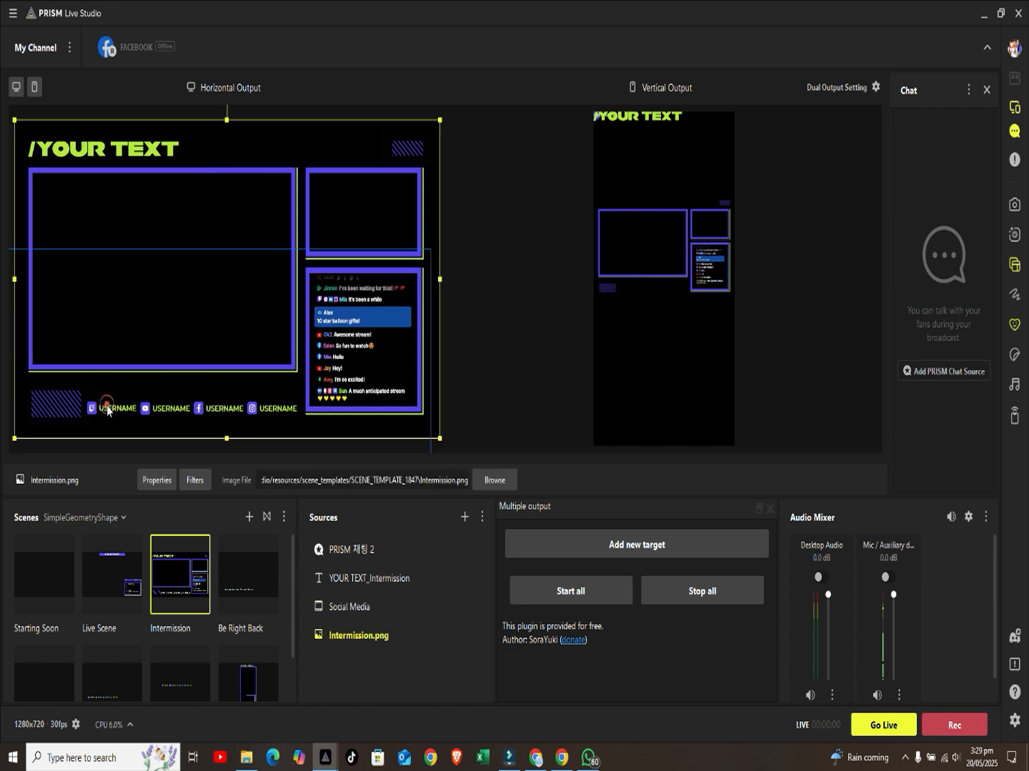
double_click(368, 579)
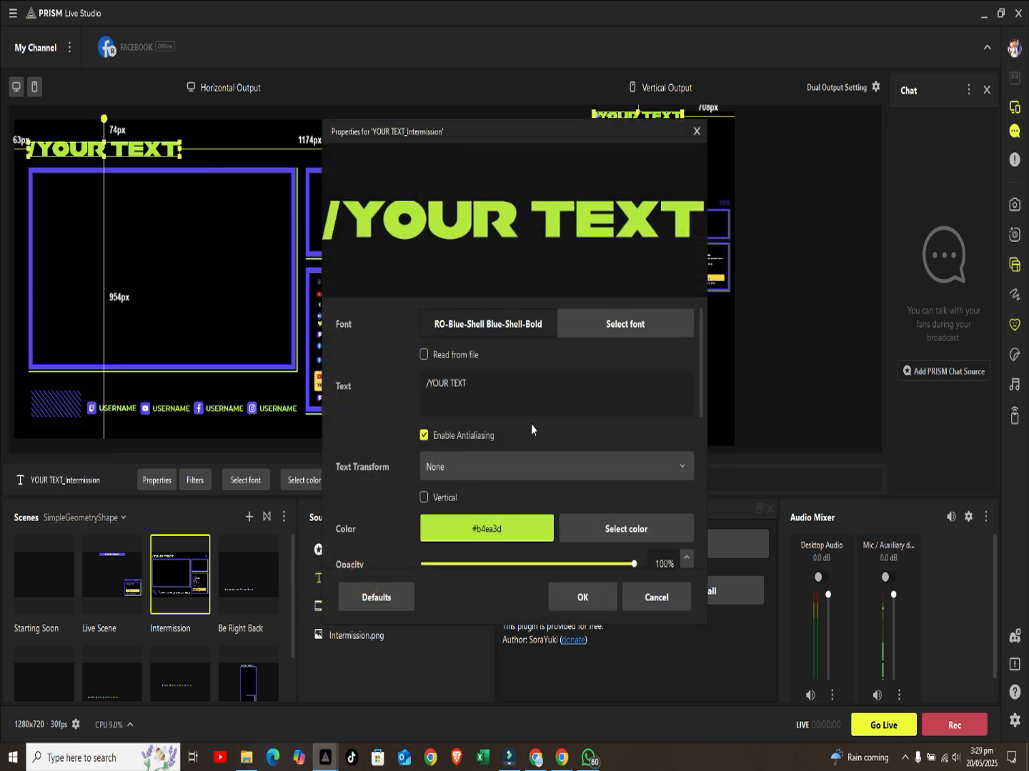
left_click_drag(484, 383, 427, 384)
type("TECHBASIS")
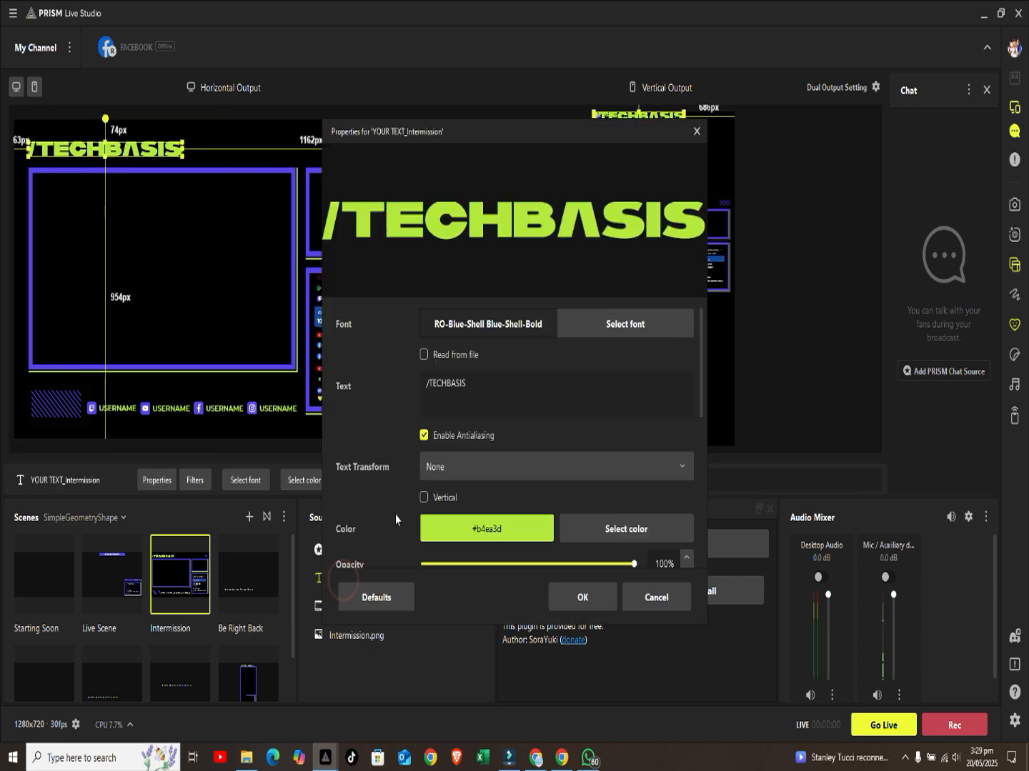
left_click(582, 597)
Step: Preview the template's Offline, Ending and Vertical Layout scenes
scroll(206, 643, "down", 2)
left_click(112, 629)
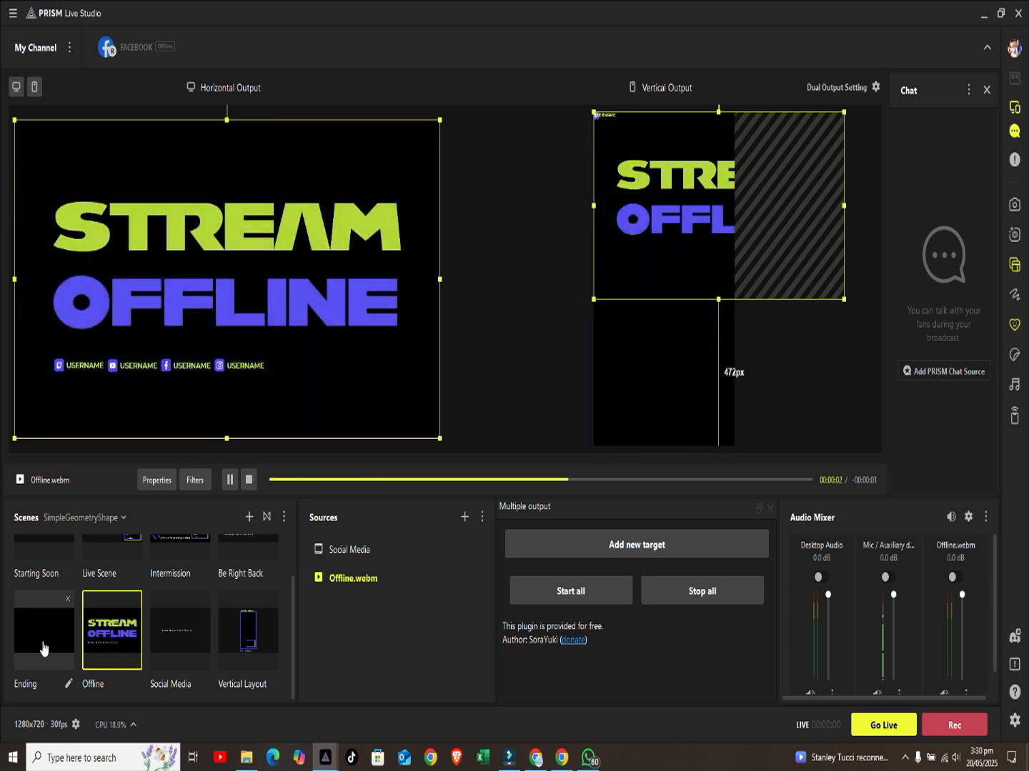
left_click(43, 648)
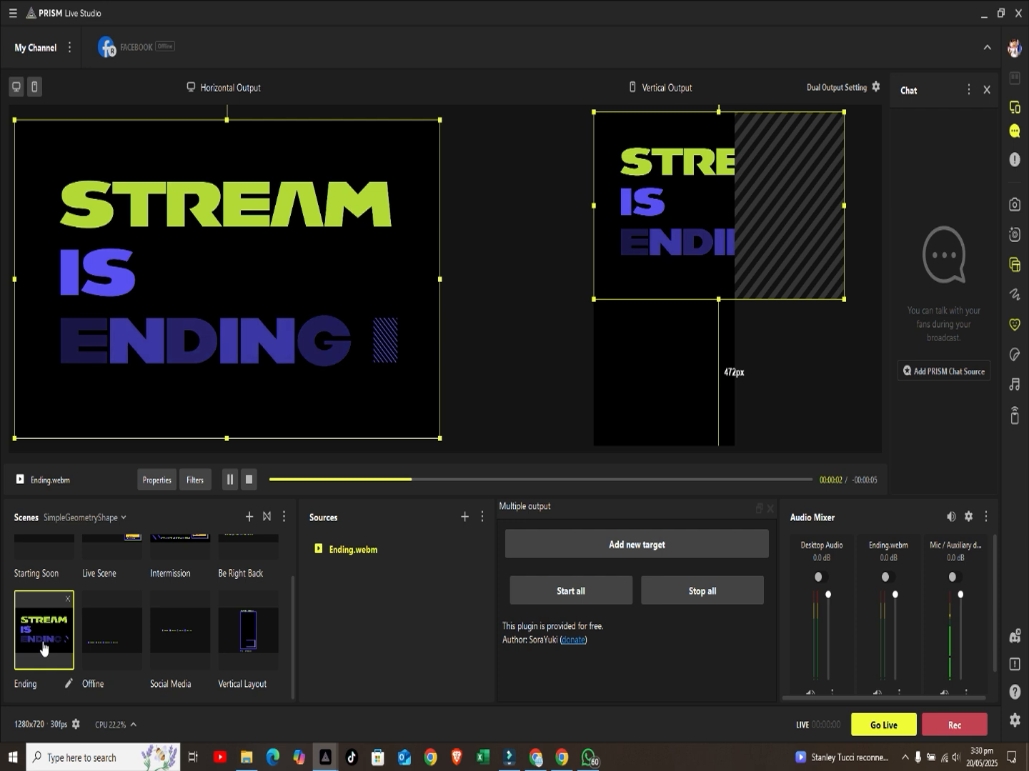
left_click(255, 647)
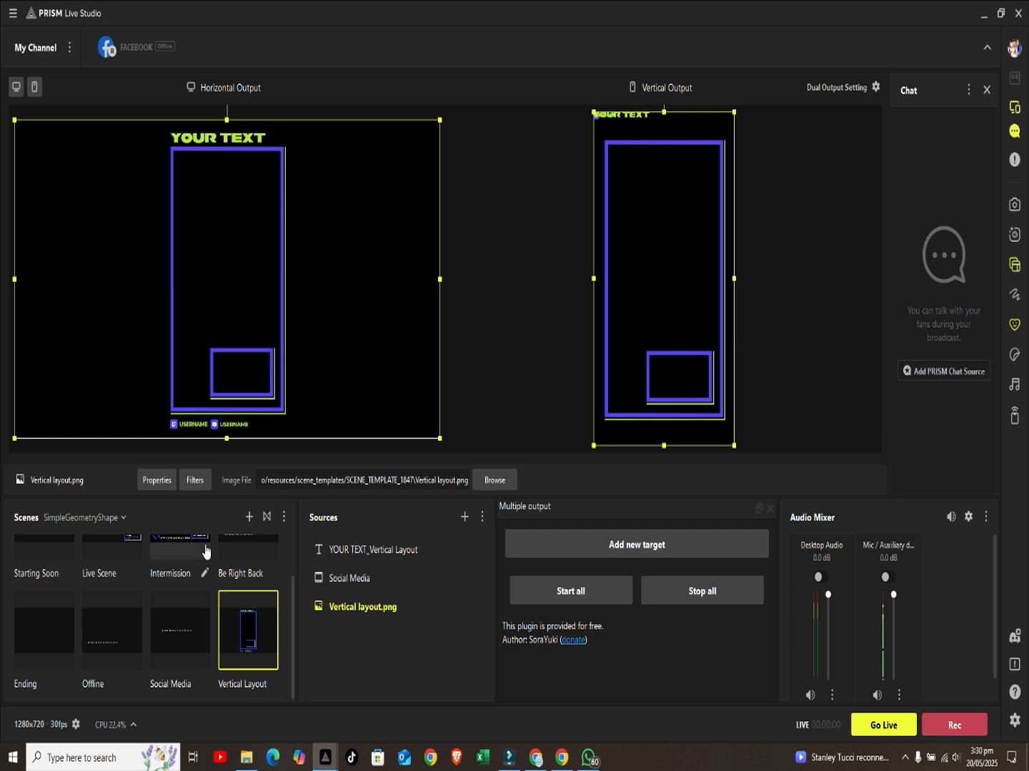
Step: Preview the template's Be Right Back scene and switch to its Starting Soon scene
left_click_drag(293, 603, 289, 559)
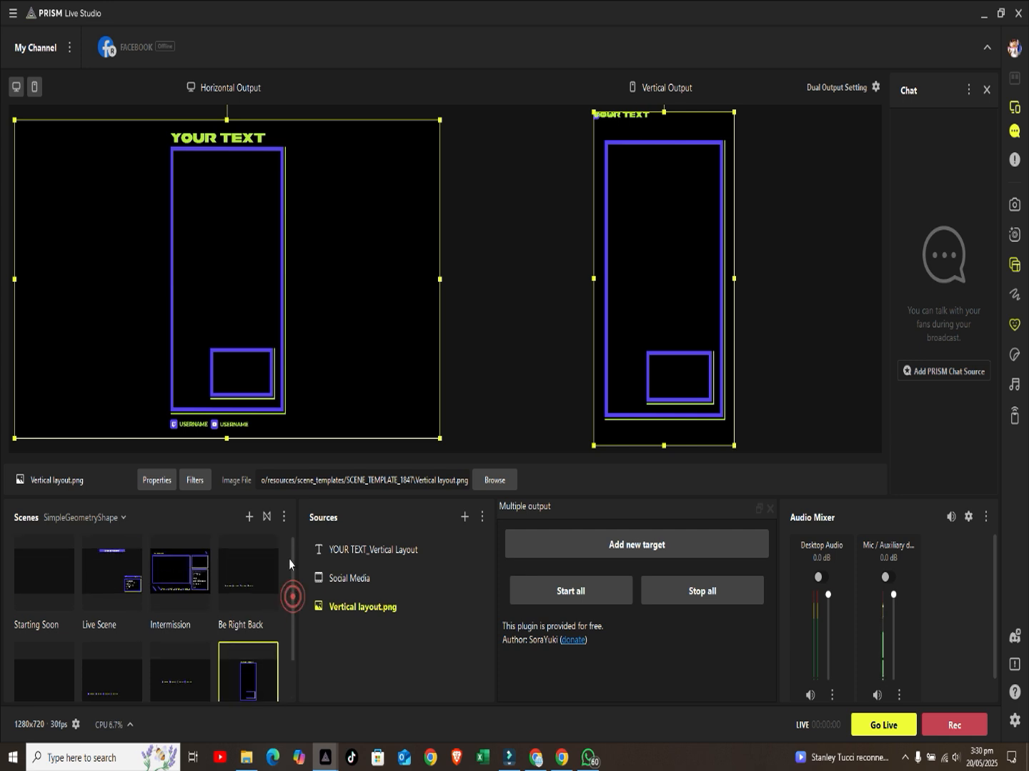
left_click(232, 586)
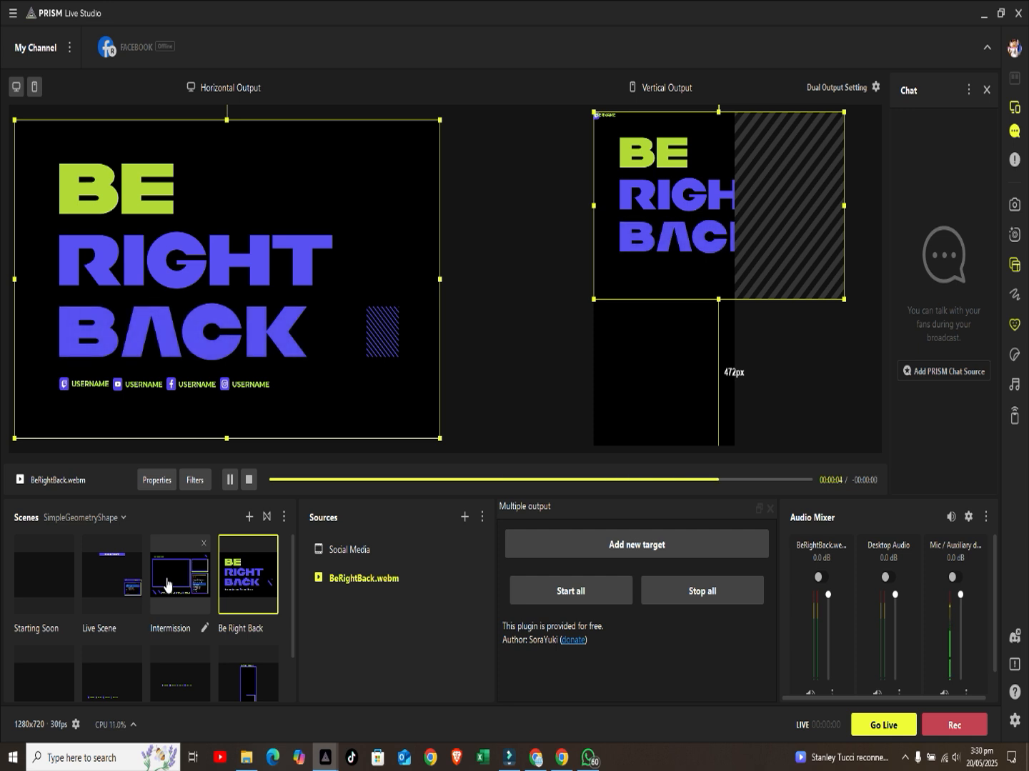
left_click(58, 587)
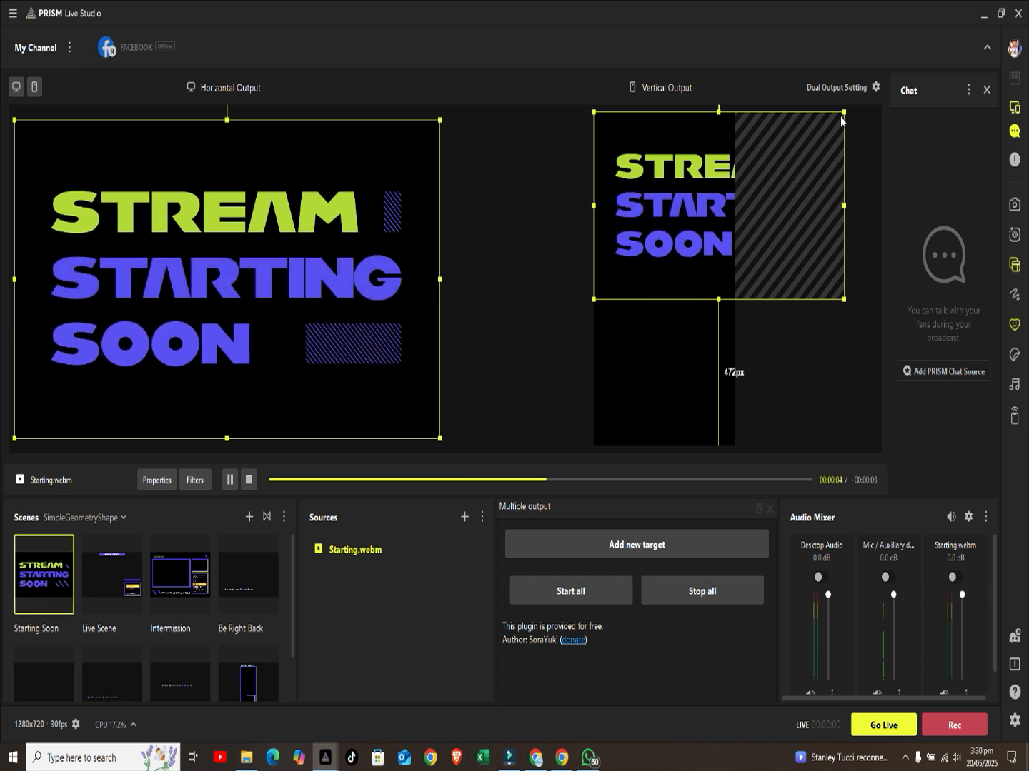
Step: Shrink Starting.webm to the canvas width in the vertical output, place it above the middle, and realign it over the horizontal canvas
left_click_drag(844, 113, 719, 199)
left_click_drag(692, 246, 694, 183)
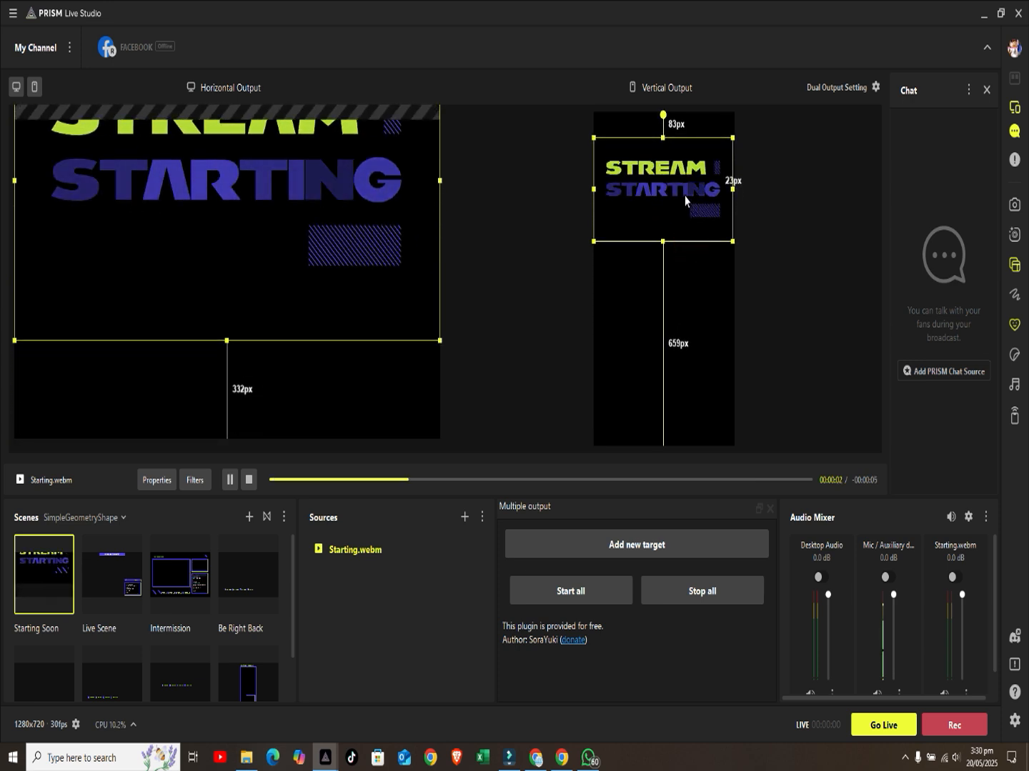
left_click_drag(235, 187, 229, 276)
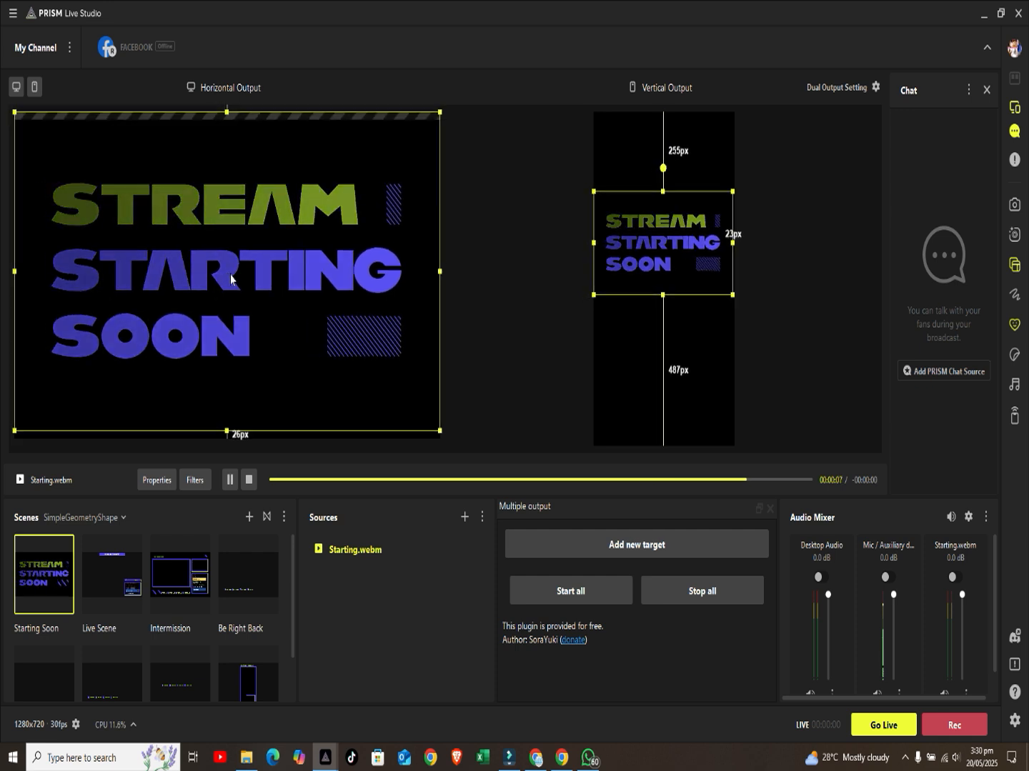
Step: Draw several freehand cyan strokes over the Starting Soon scene's horizontal output with the drawing pen and clear the whole drawing
left_click(1014, 295)
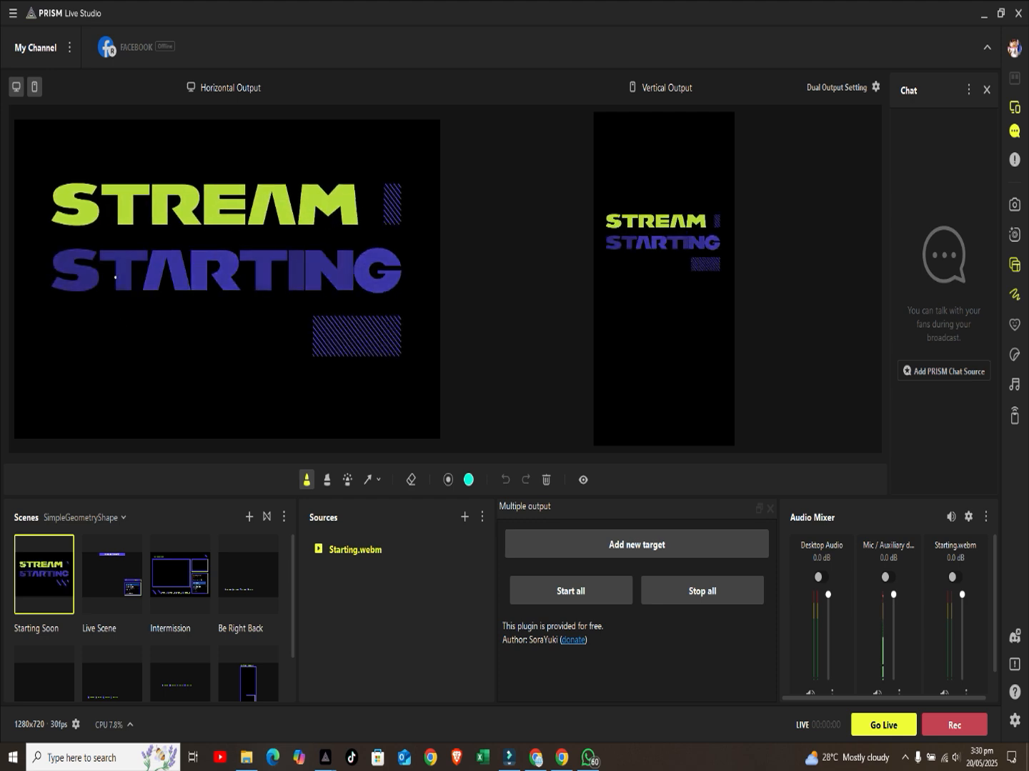
mouse_move(115, 275)
left_mouse_down()
mouse_move(196, 307)
mouse_move(215, 335)
mouse_move(344, 322)
left_mouse_up()
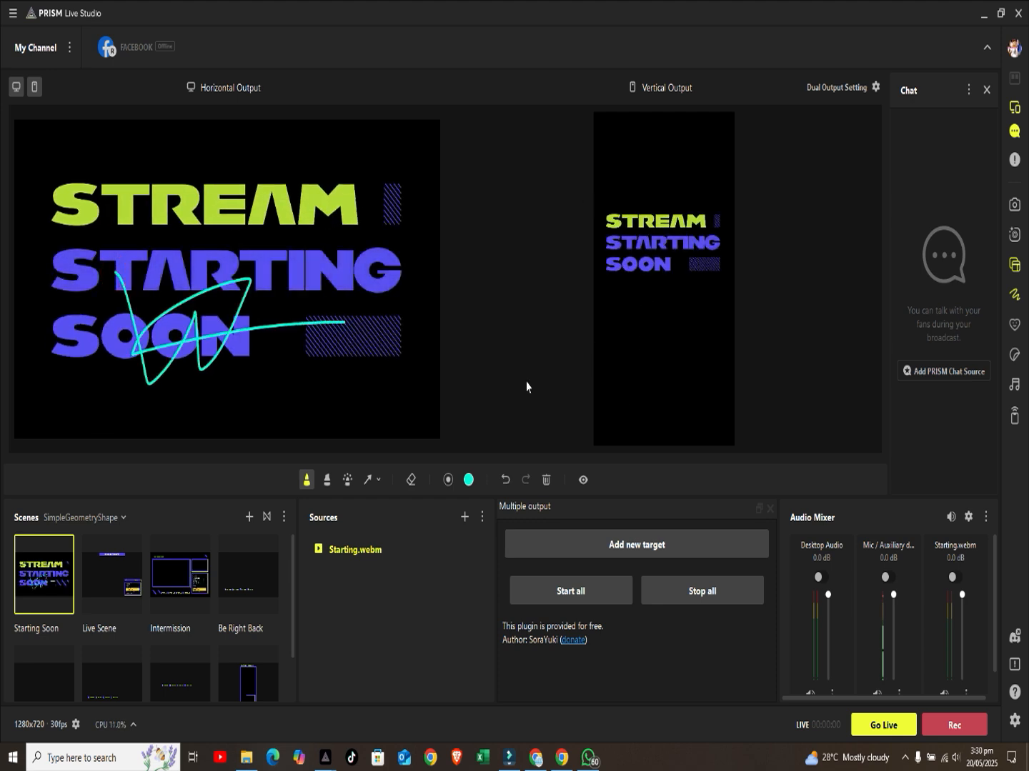
mouse_move(400, 212)
left_mouse_down()
mouse_move(410, 255)
mouse_move(391, 245)
left_mouse_up()
left_click_drag(217, 202, 319, 139)
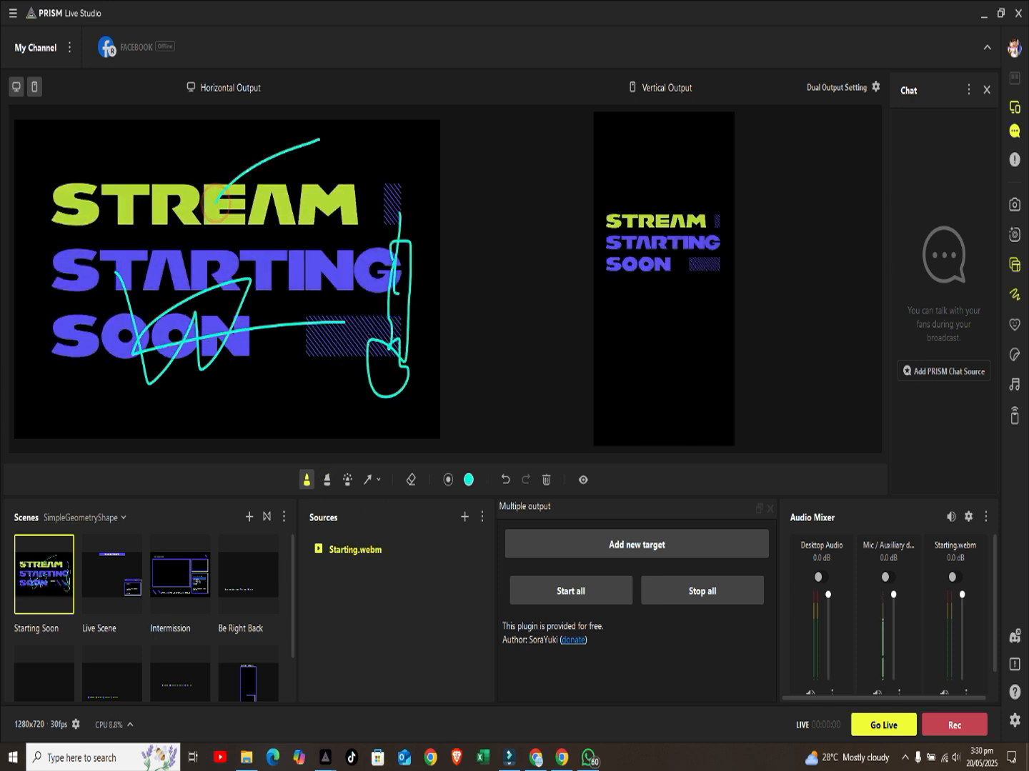
mouse_move(213, 172)
left_mouse_down()
mouse_move(218, 217)
mouse_move(247, 207)
left_mouse_up()
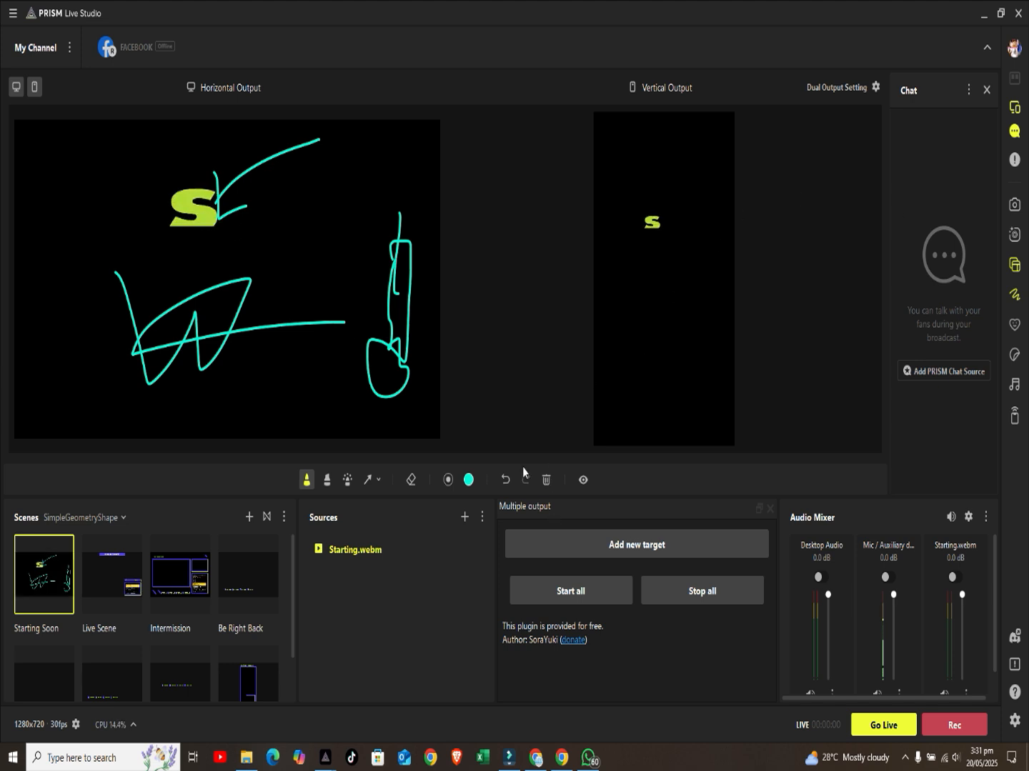
left_click(546, 480)
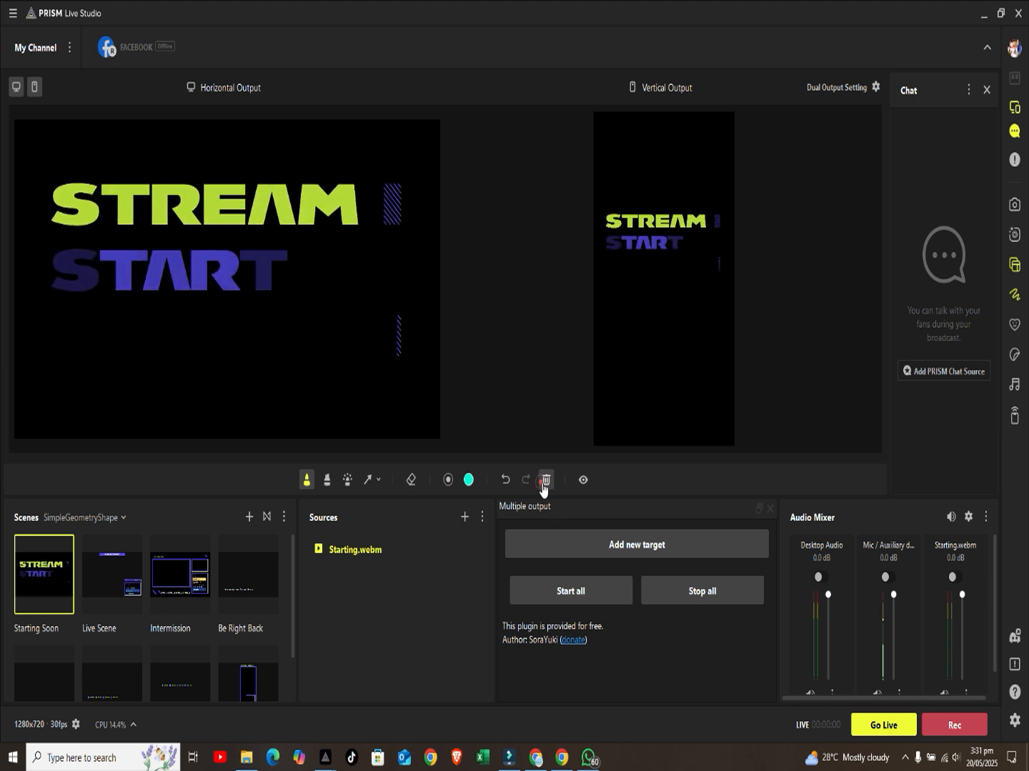
Step: Add the red heart speech-bubble PRISM sticker to the Starting Soon scene and delete the Starting.webm source
left_click(1013, 324)
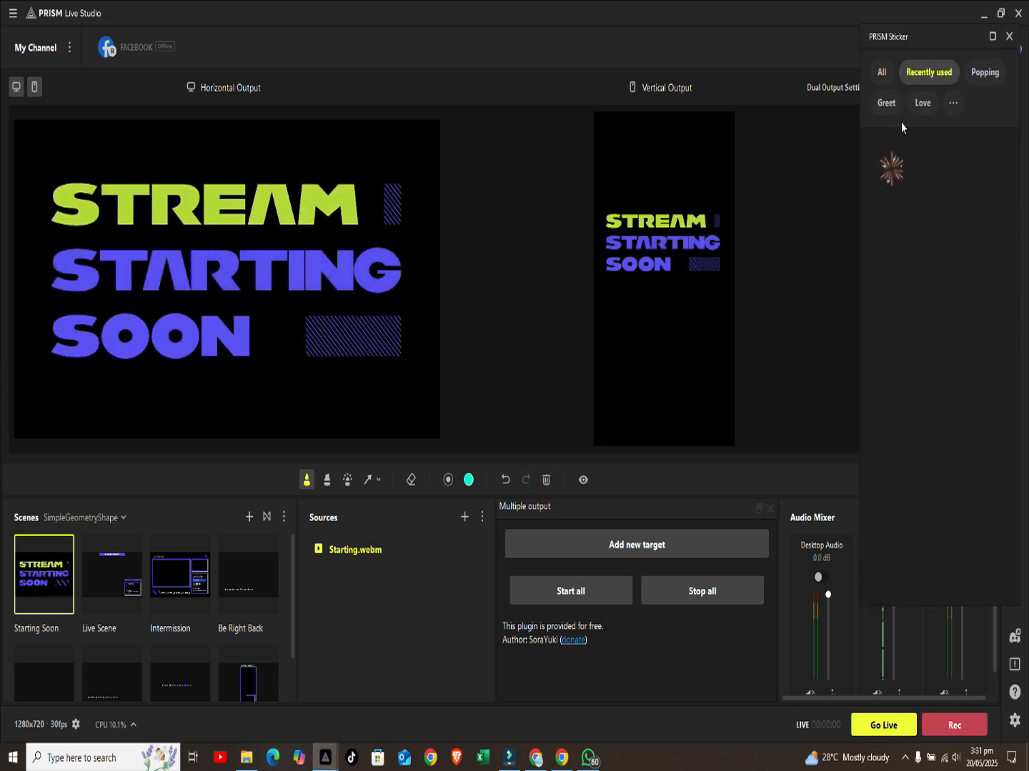
left_click(890, 80)
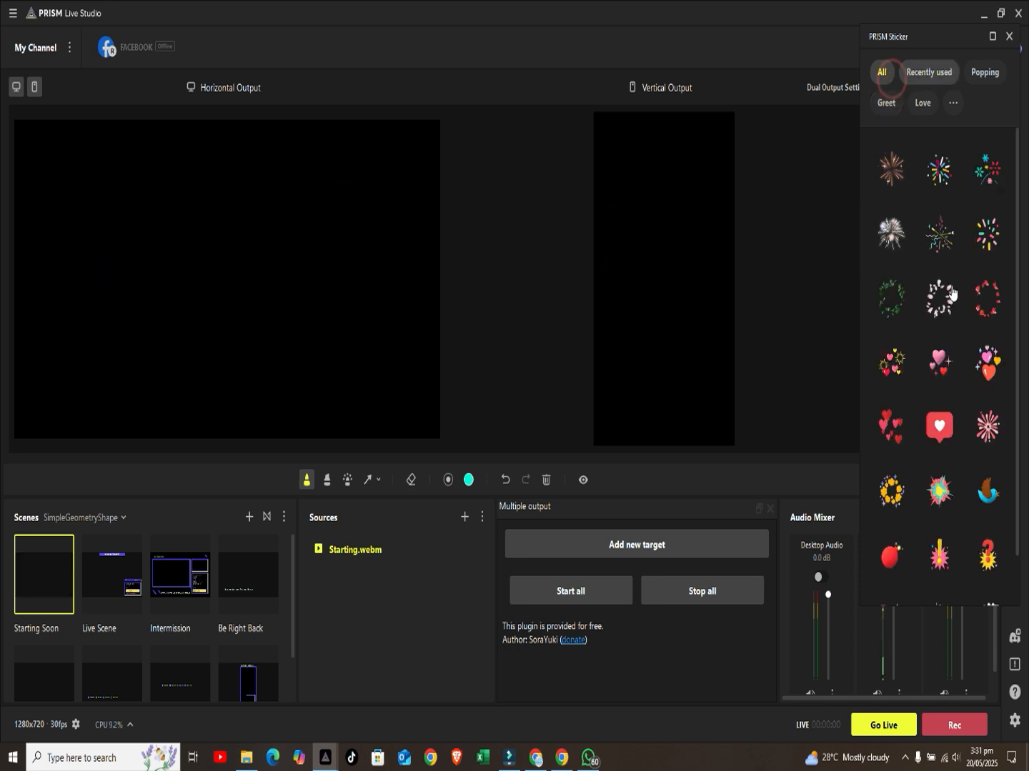
left_click(939, 427)
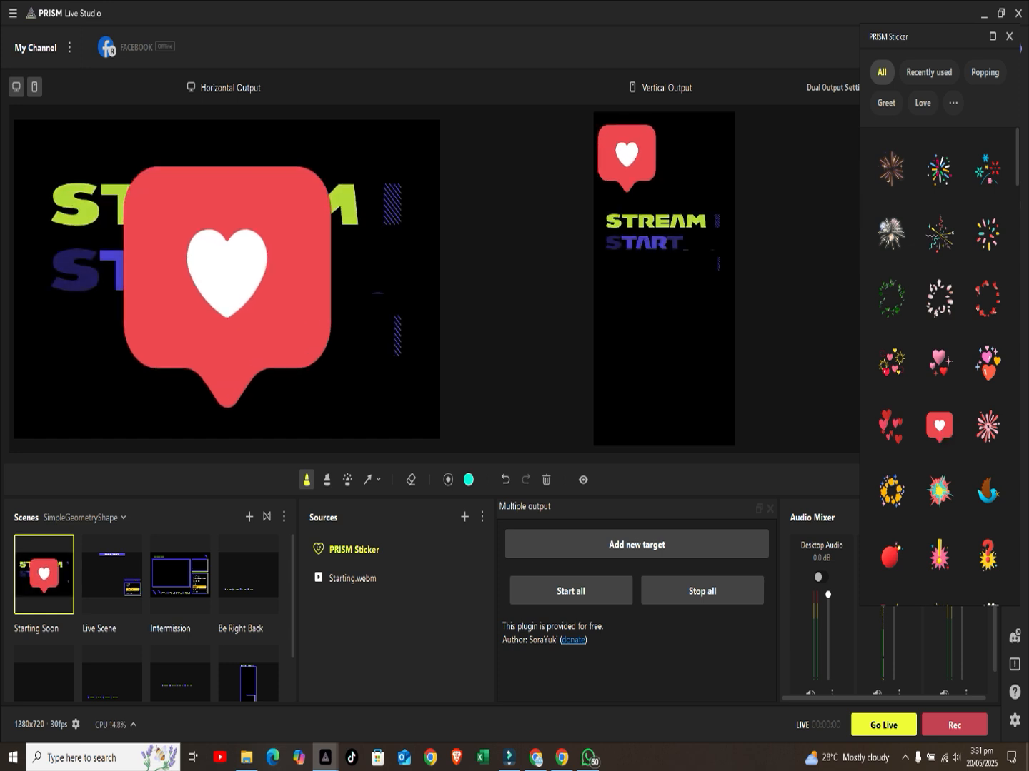
left_click(470, 578)
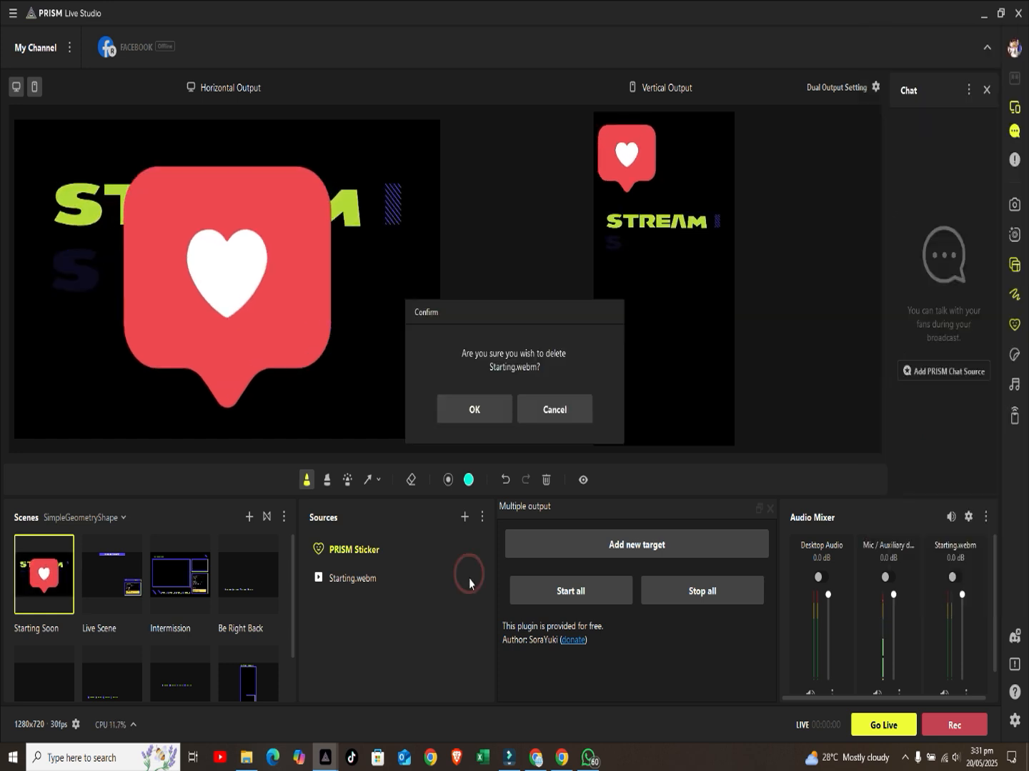
left_click(473, 408)
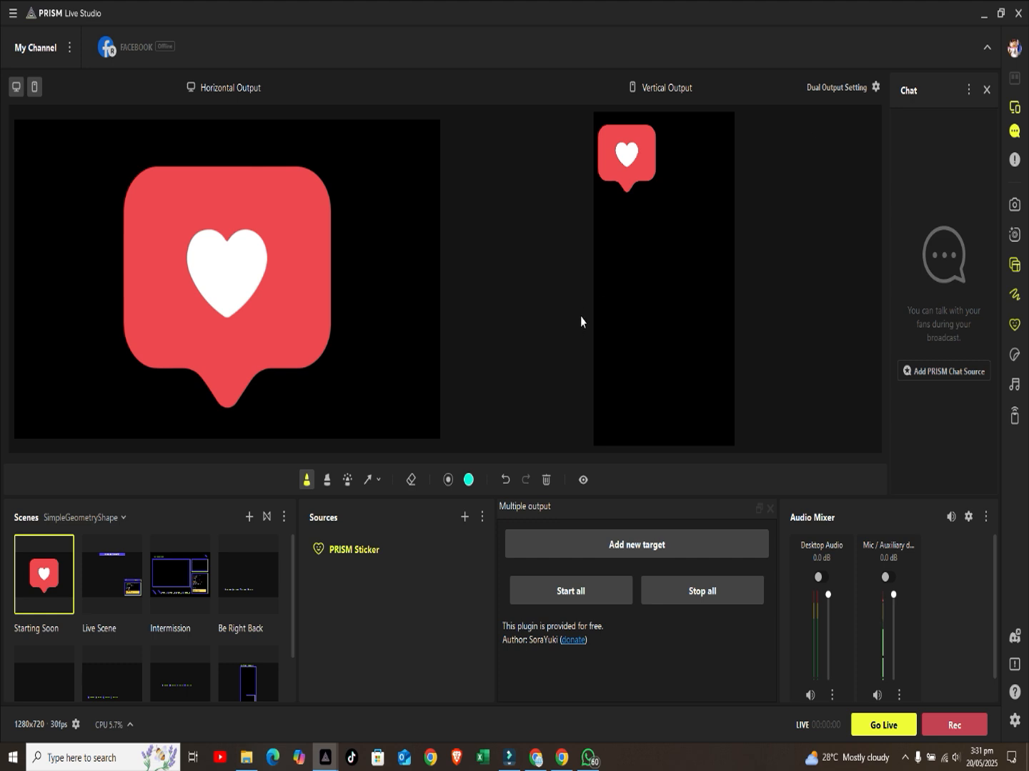
Step: Turn off the drawing pen and shrink the heart sticker to about half its size in the vertical output
left_click(1015, 295)
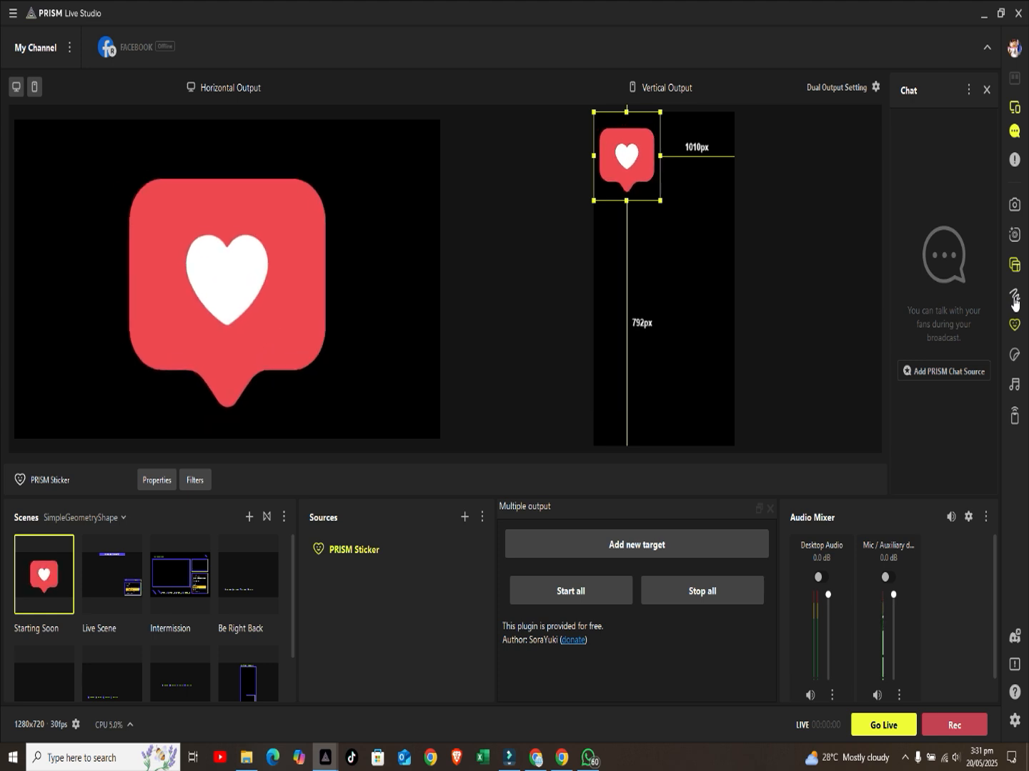
left_click_drag(660, 201, 625, 145)
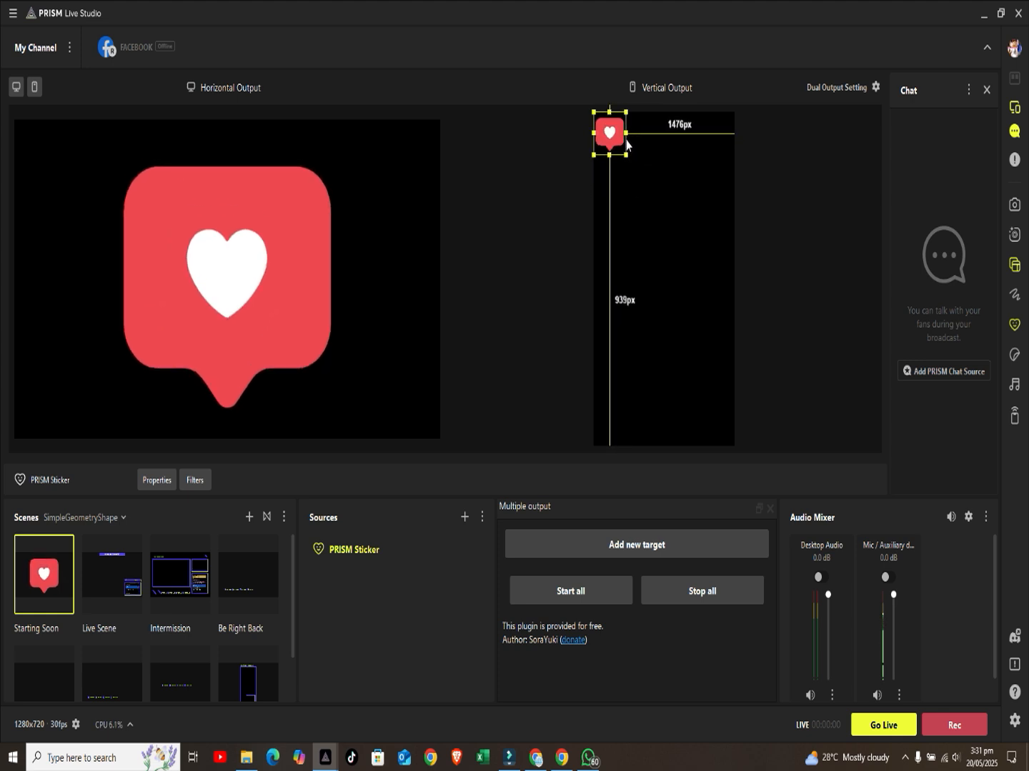
Step: Add a birthday cake GIPHY sticker to the Starting Soon scene and look at the music playlist and mobile connection tools
left_click(1012, 357)
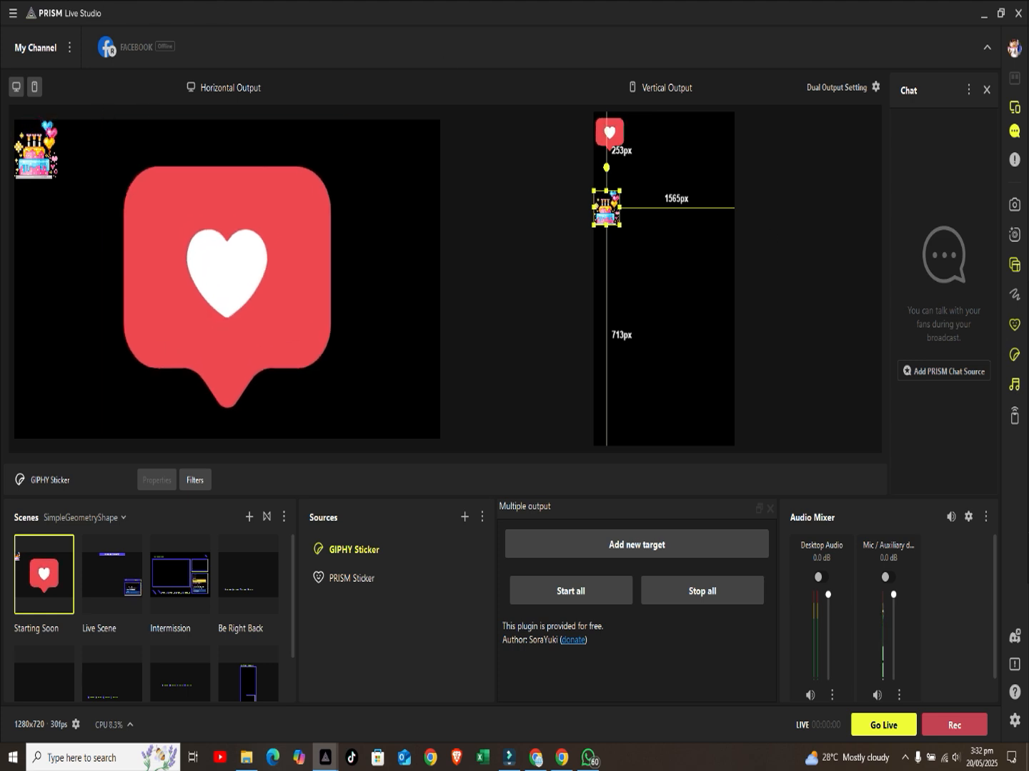
left_click_drag(1027, 314, 683, 153)
left_click(841, 189)
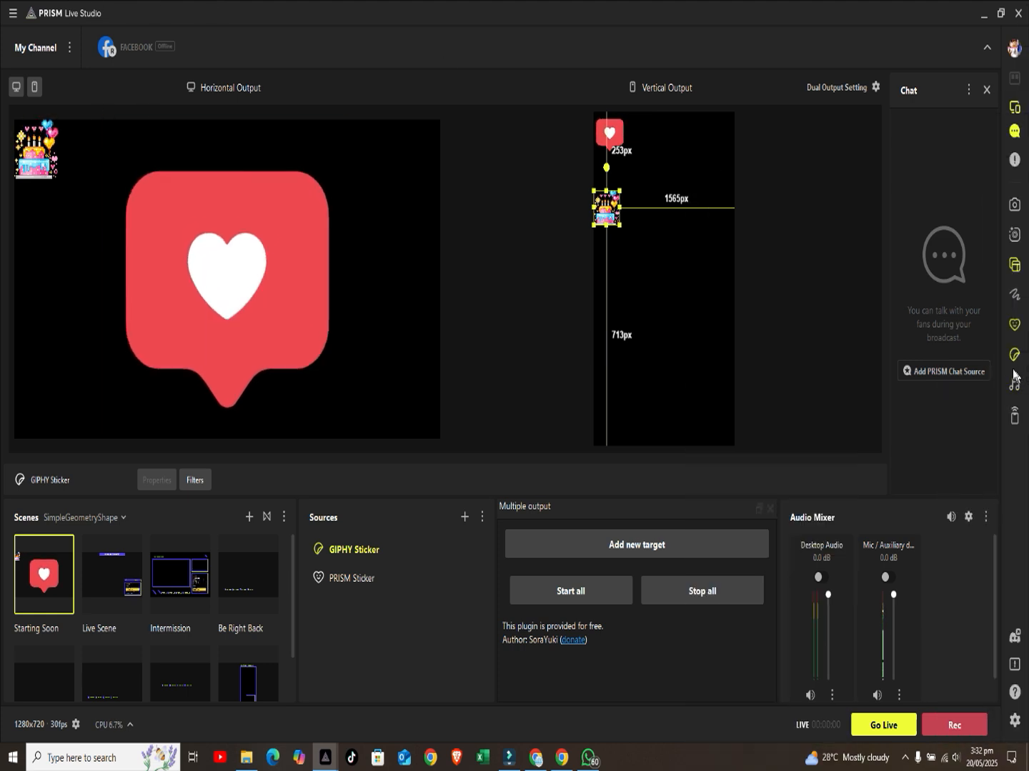
left_click(1015, 420)
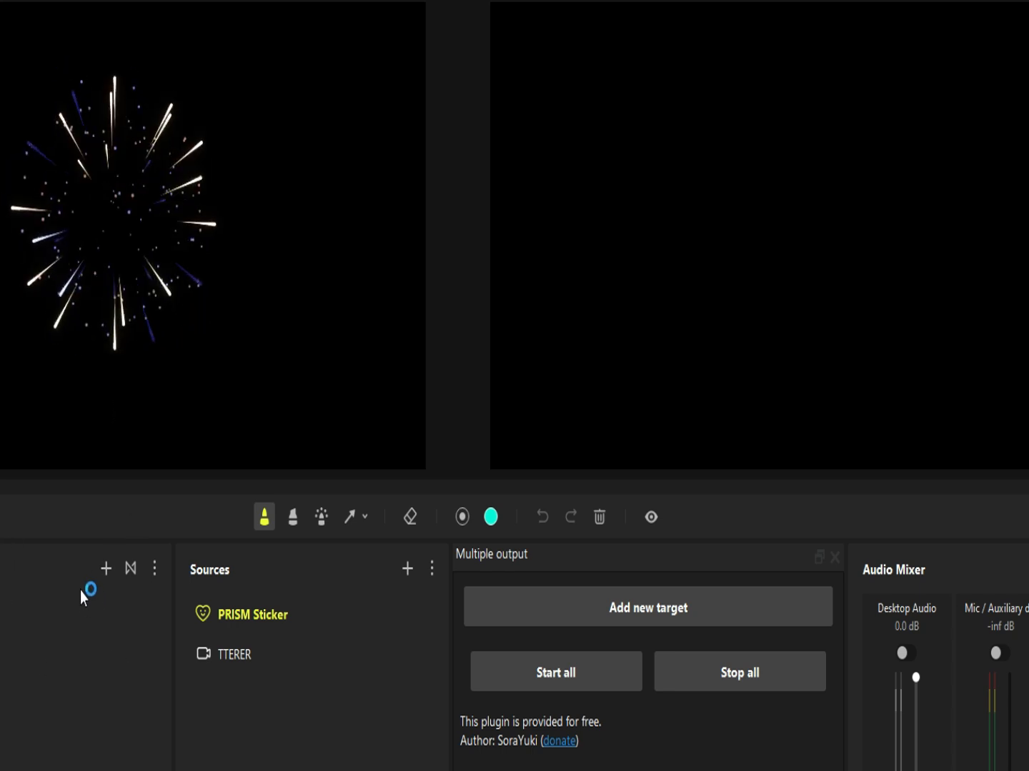
Step: Add a new scene named game 1
left_click(105, 568)
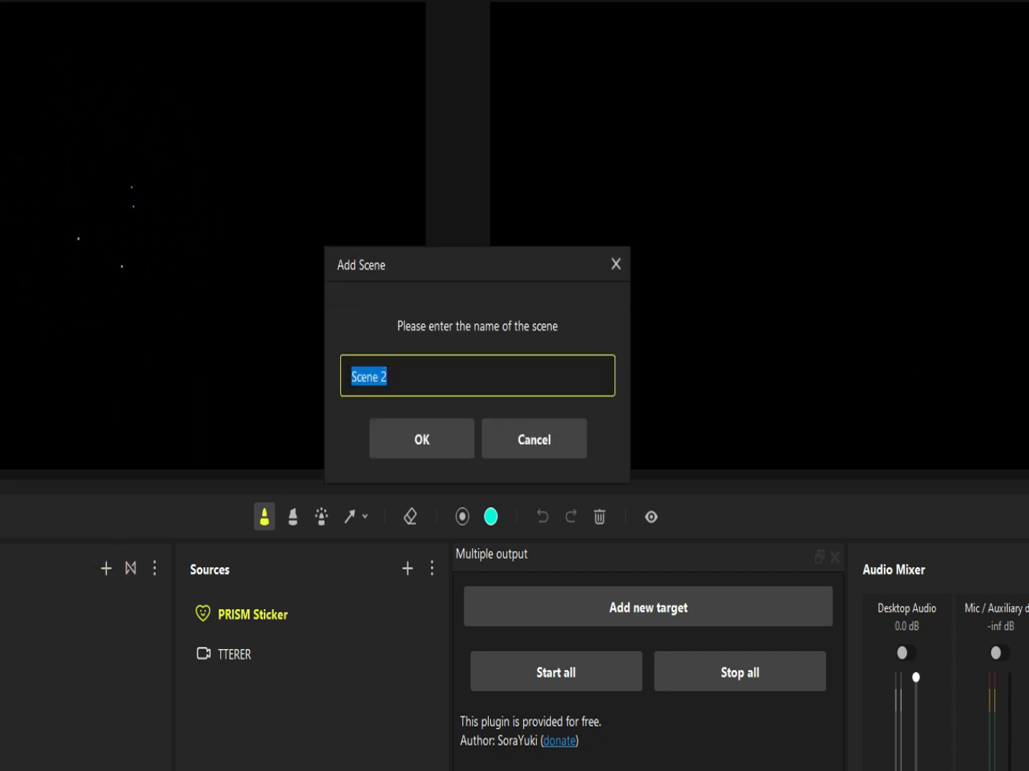
type("game")
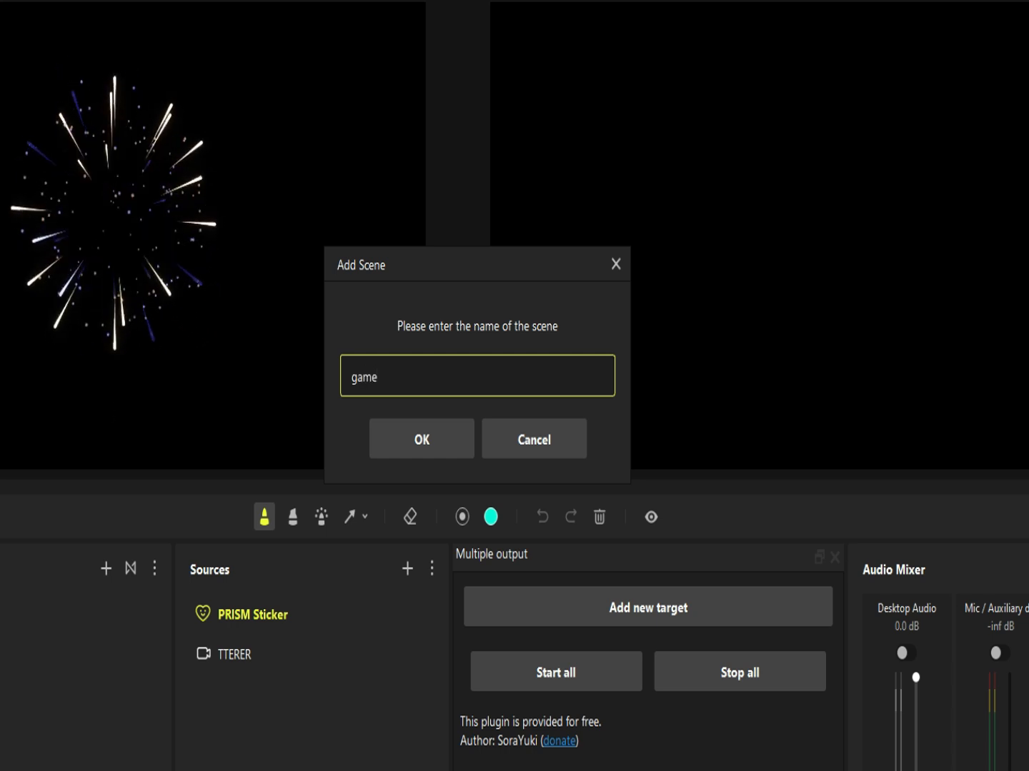
type(" 1")
key("Return")
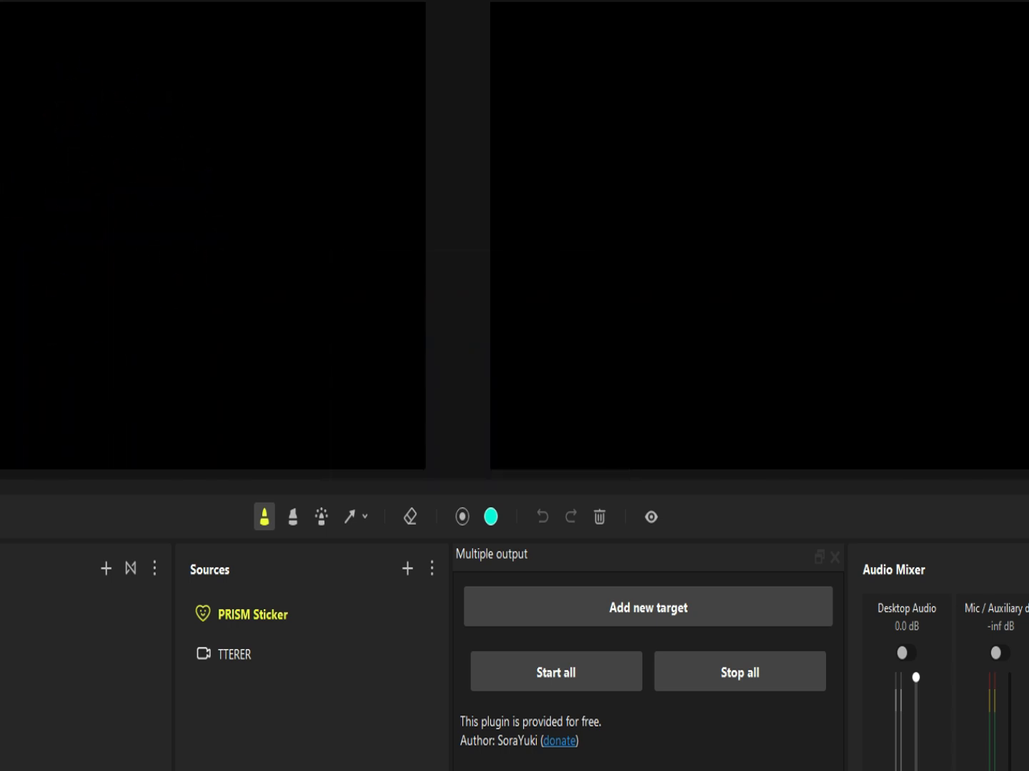
Step: Add a new, visible Video Capture Device source named cam 1 to the game 1 scene
left_click(406, 568)
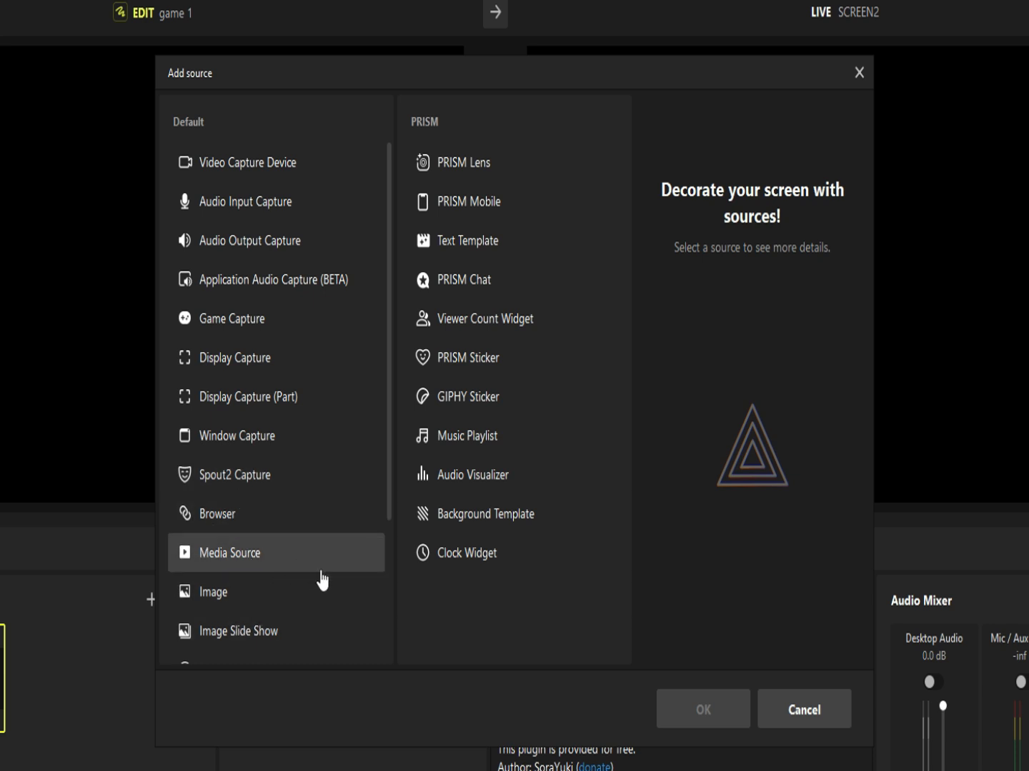
scroll(390, 509, "down", 5)
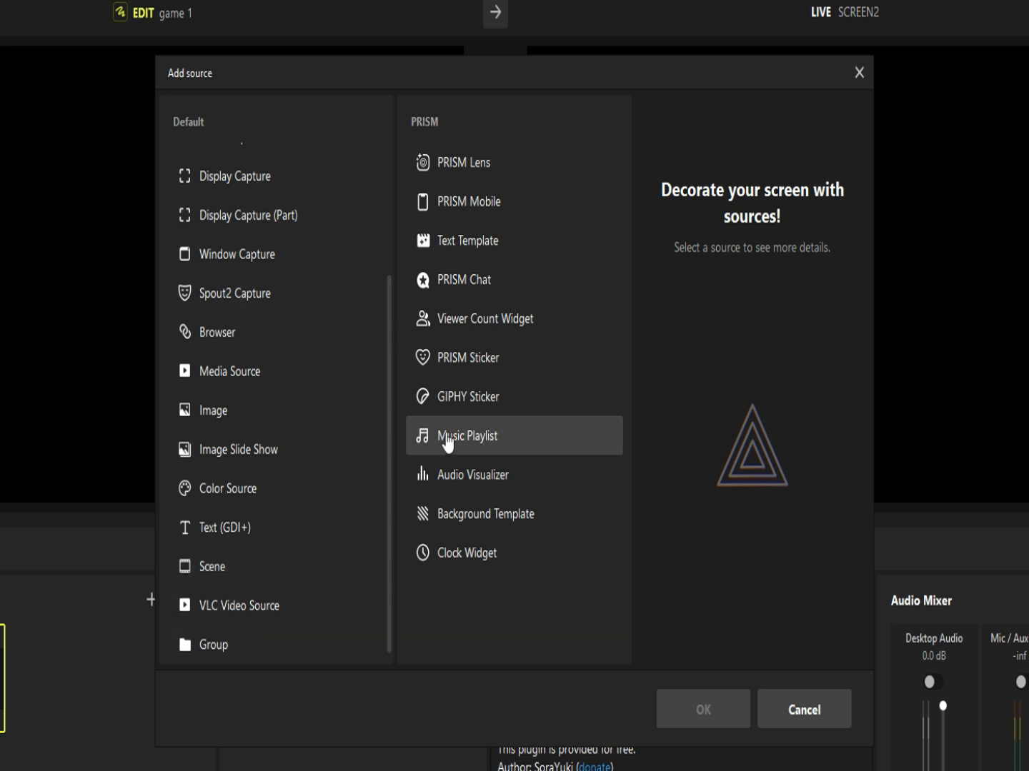
left_click_drag(387, 381, 395, 194)
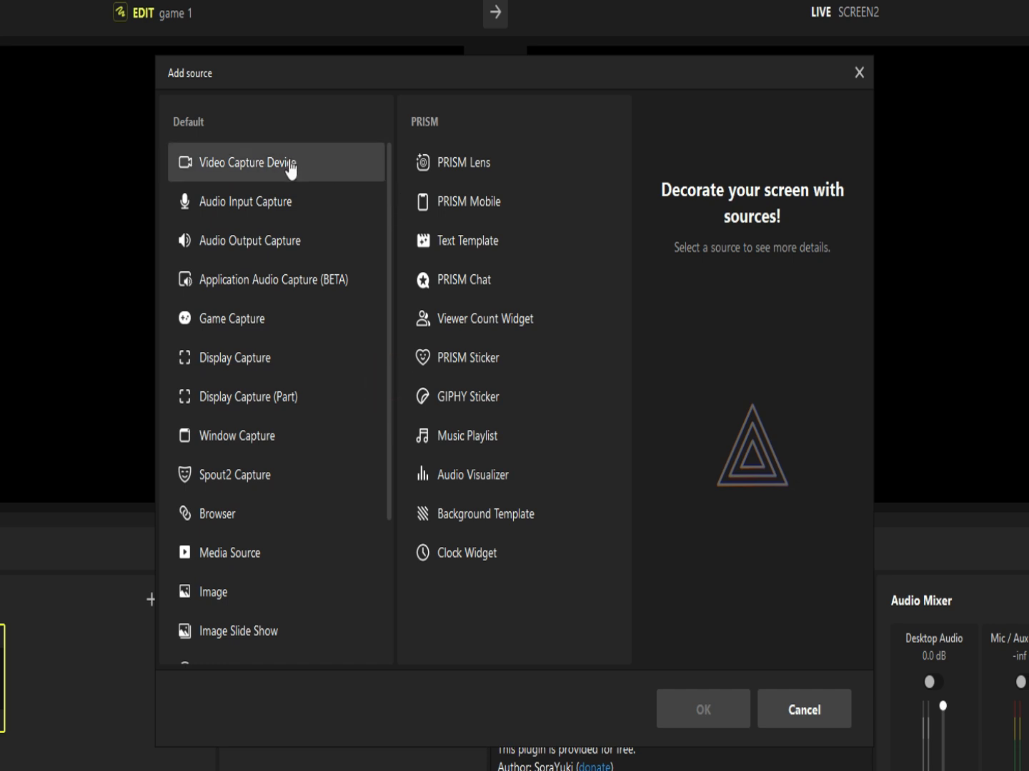
left_click(245, 164)
left_click(713, 711)
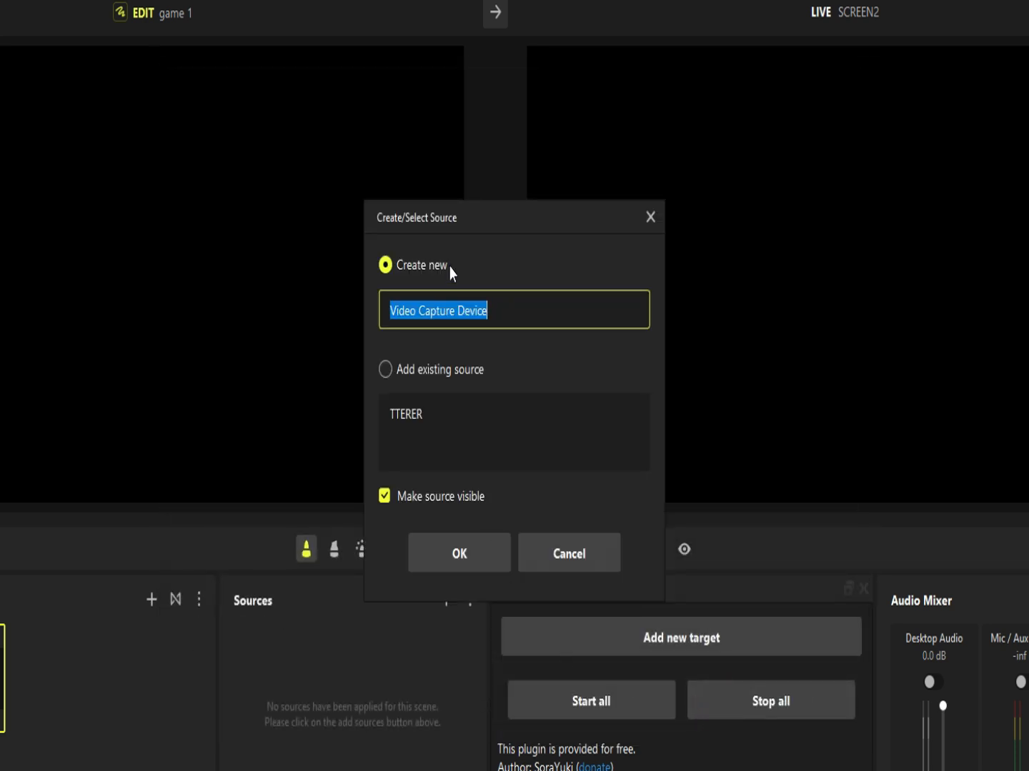
type("cami")
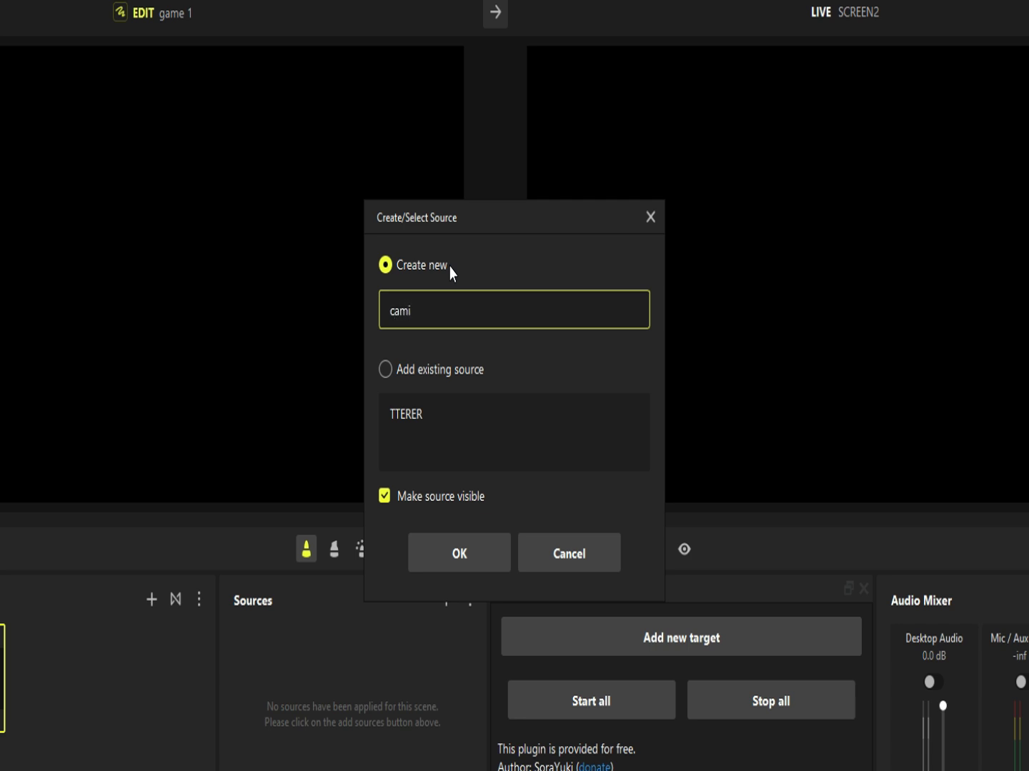
key("BackSpace")
type("1")
left_click(488, 576)
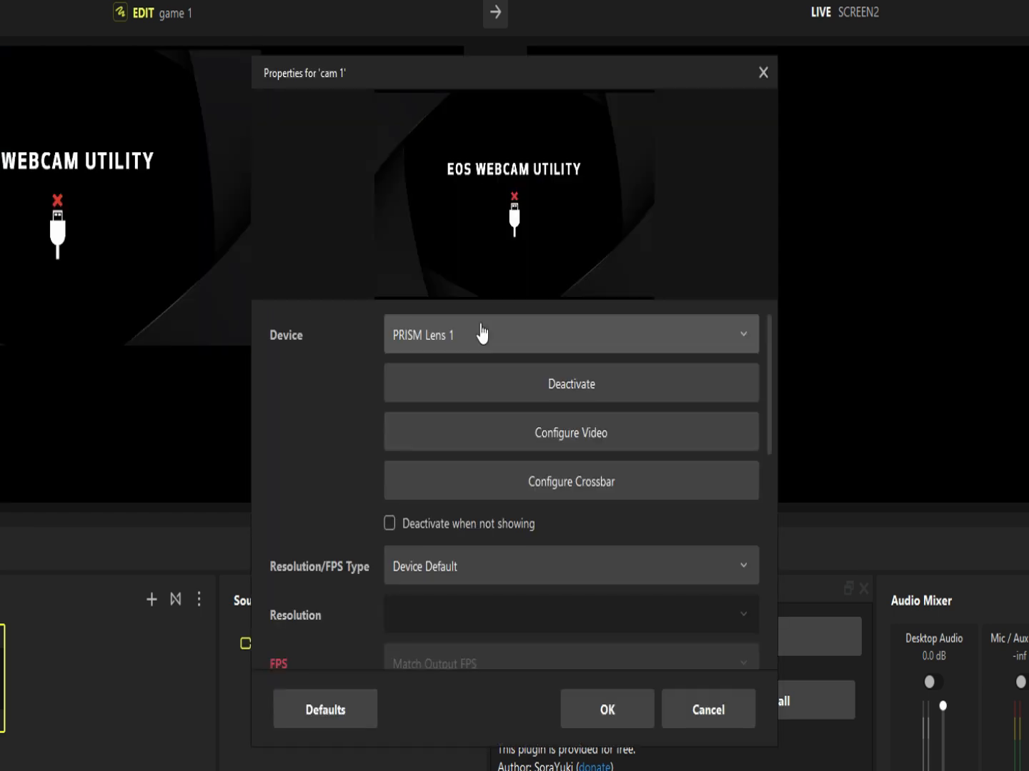
Step: Set the cam 1 device to LUMIX Webcam Software and its Resolution/FPS Type to Custom, and look at the available resolutions
left_click(645, 333)
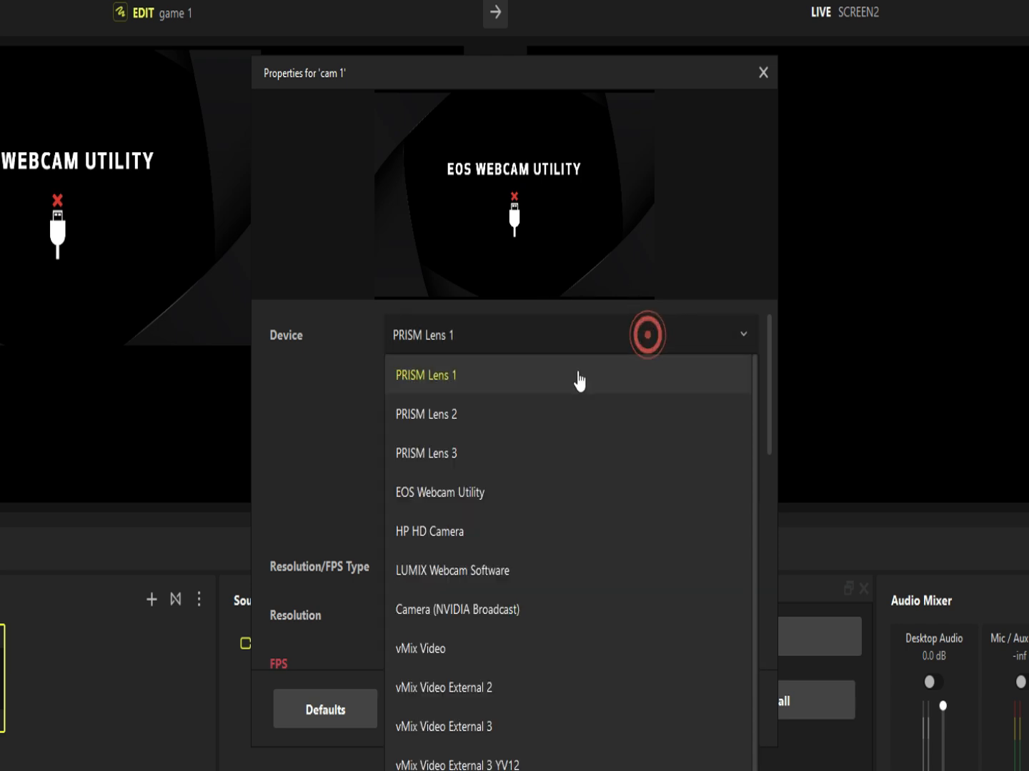
left_click(502, 572)
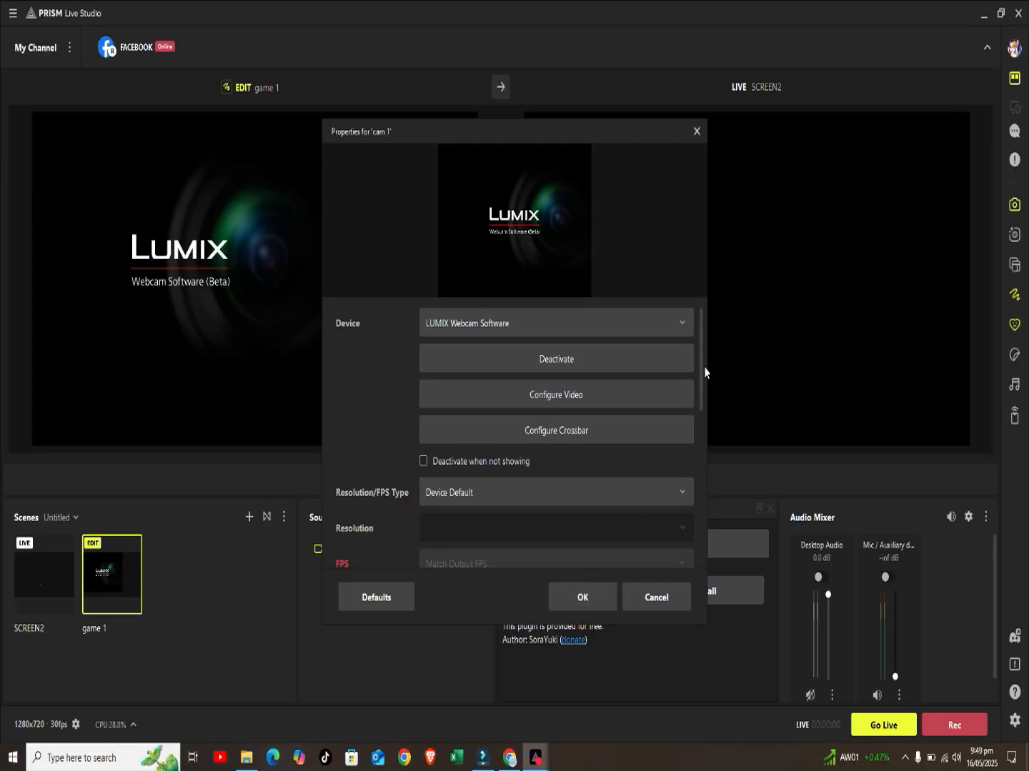
left_click_drag(703, 372, 696, 408)
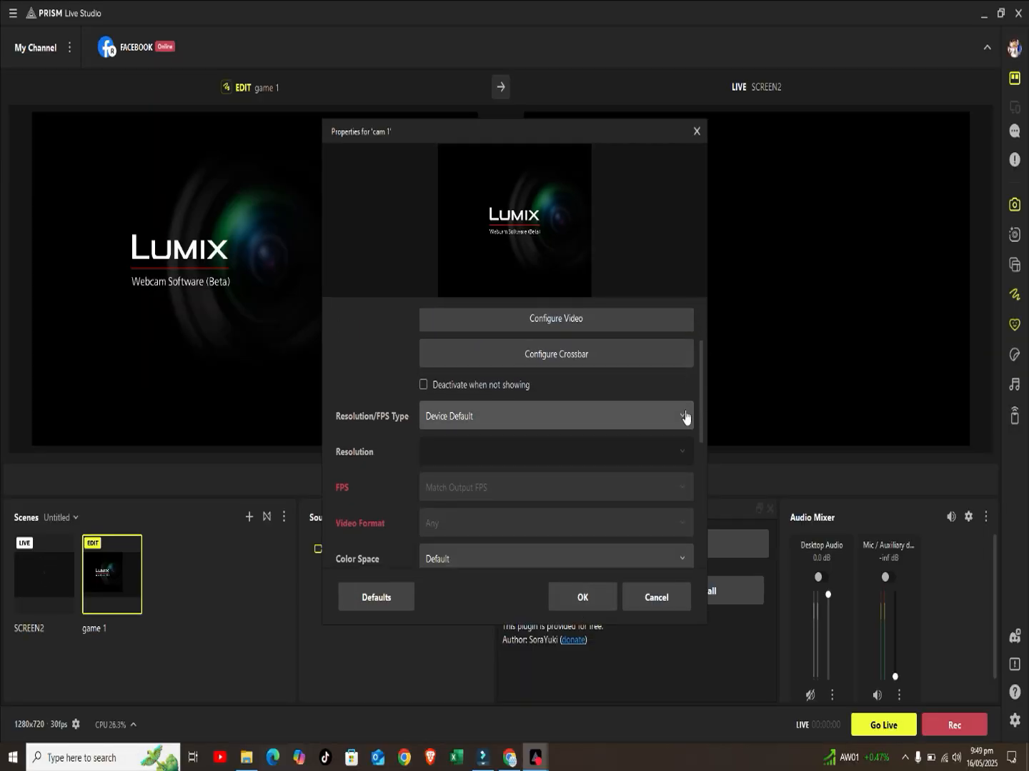
left_click(685, 417)
left_click(657, 478)
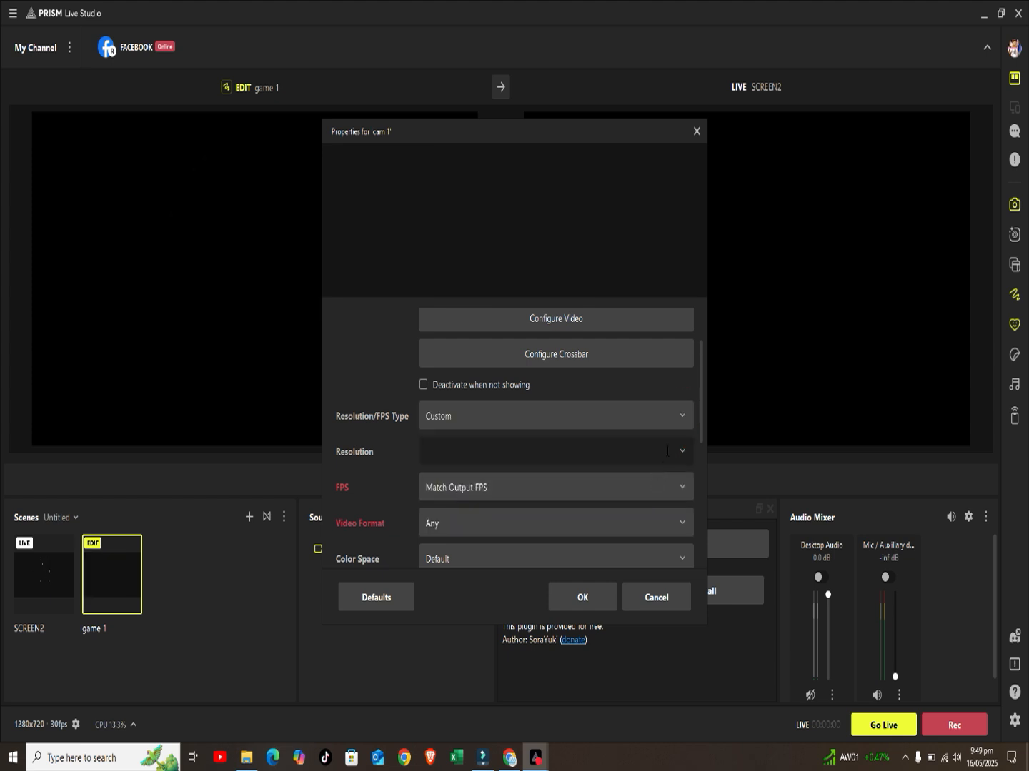
left_click(680, 451)
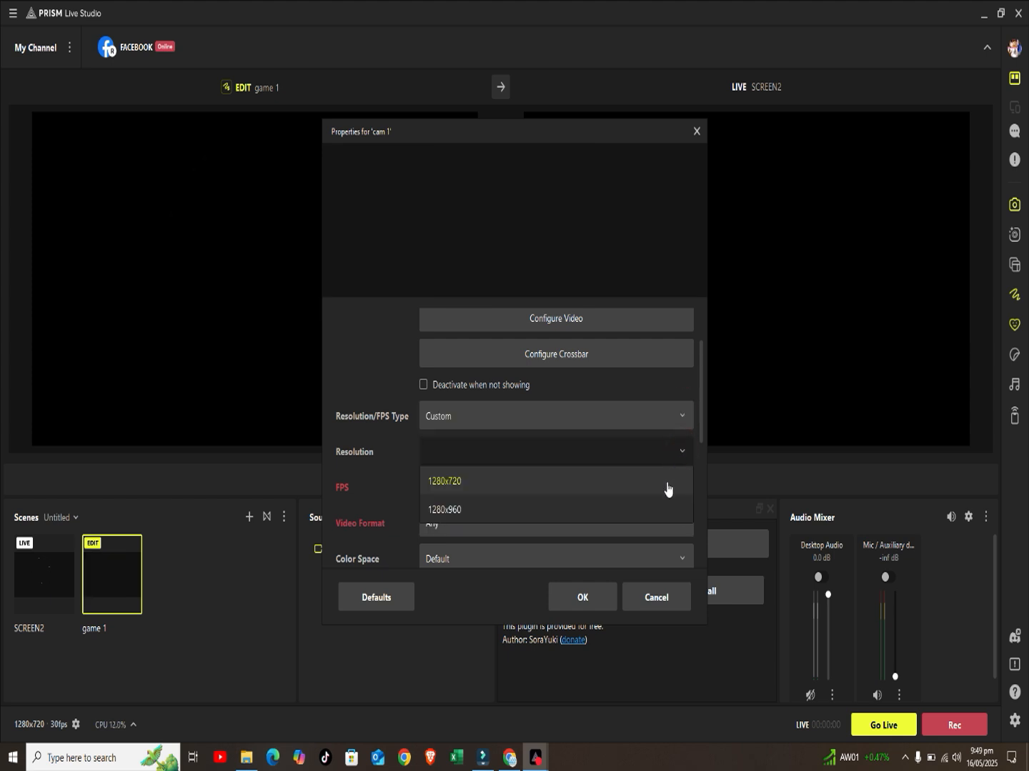
left_click(683, 417)
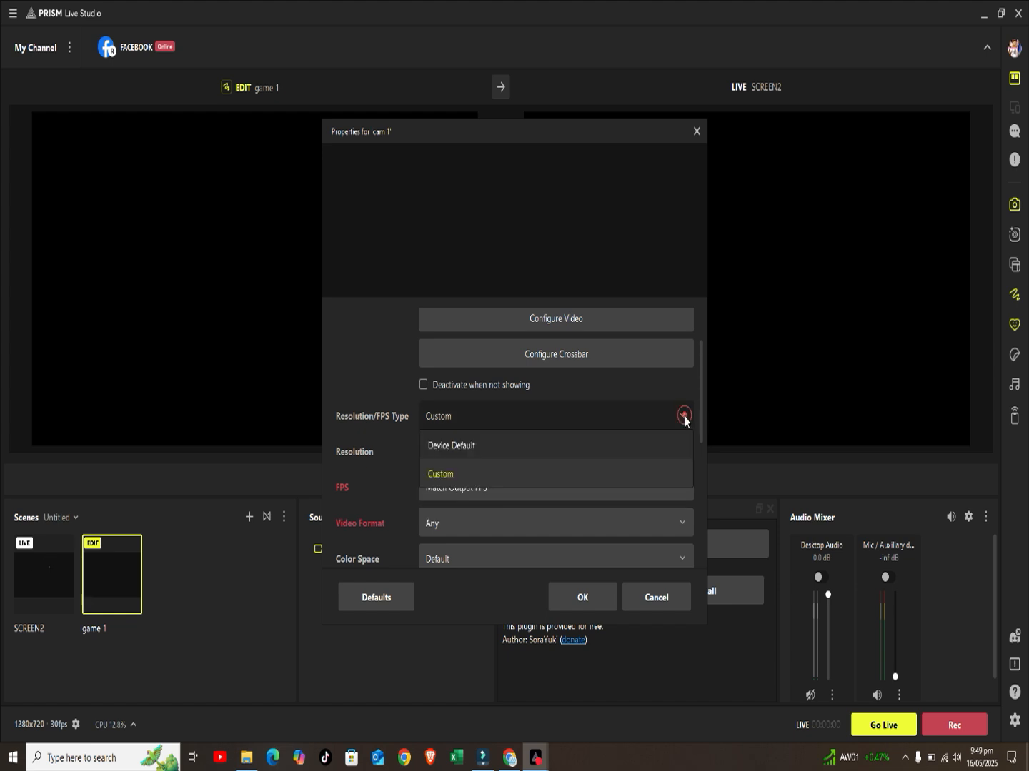
left_click(643, 420)
Step: Review the audio output modes of cam 1, accept its properties and put the game 1 scene on the live output
left_click_drag(699, 403, 691, 491)
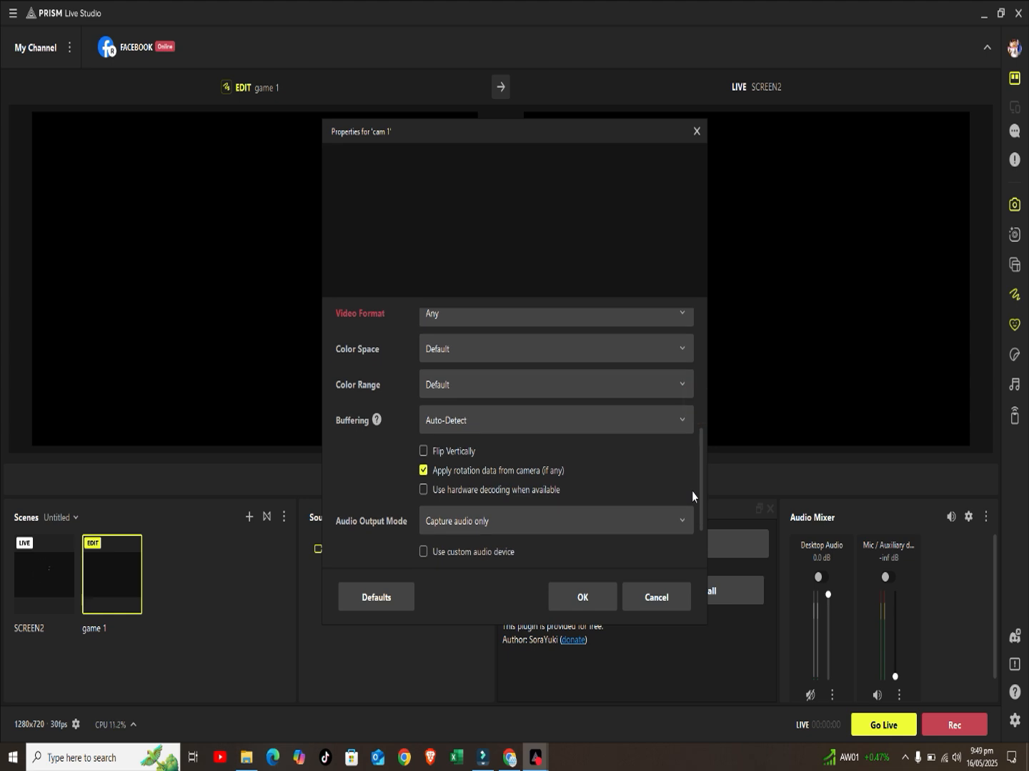
left_click_drag(691, 491, 694, 524)
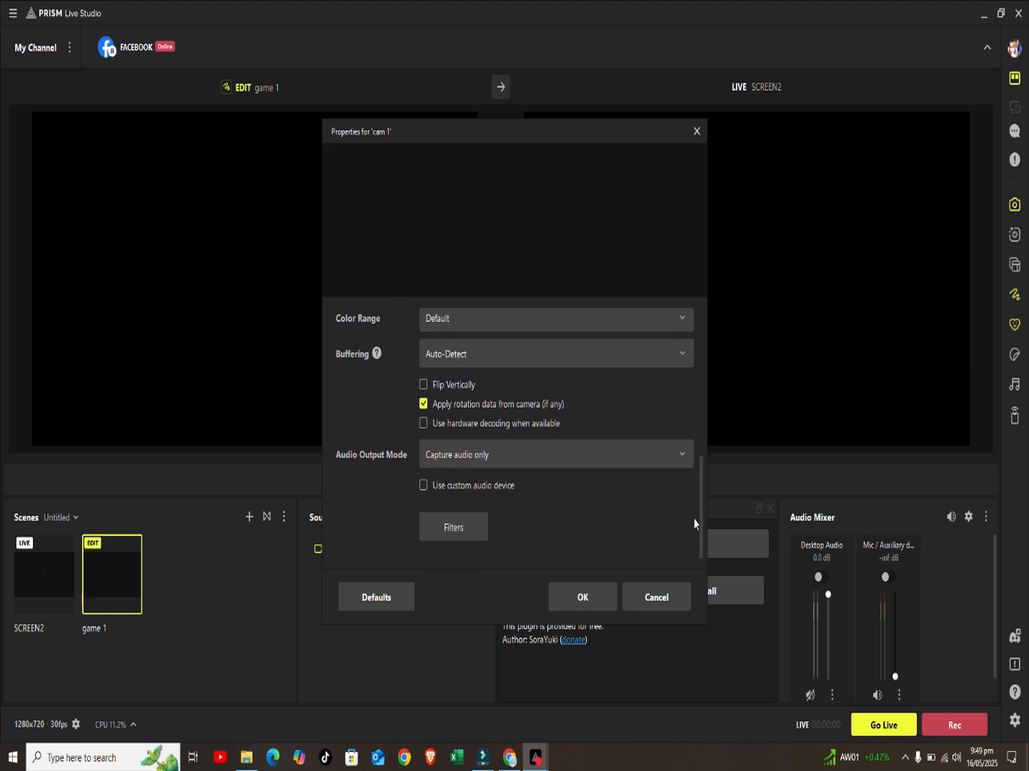
left_click(684, 457)
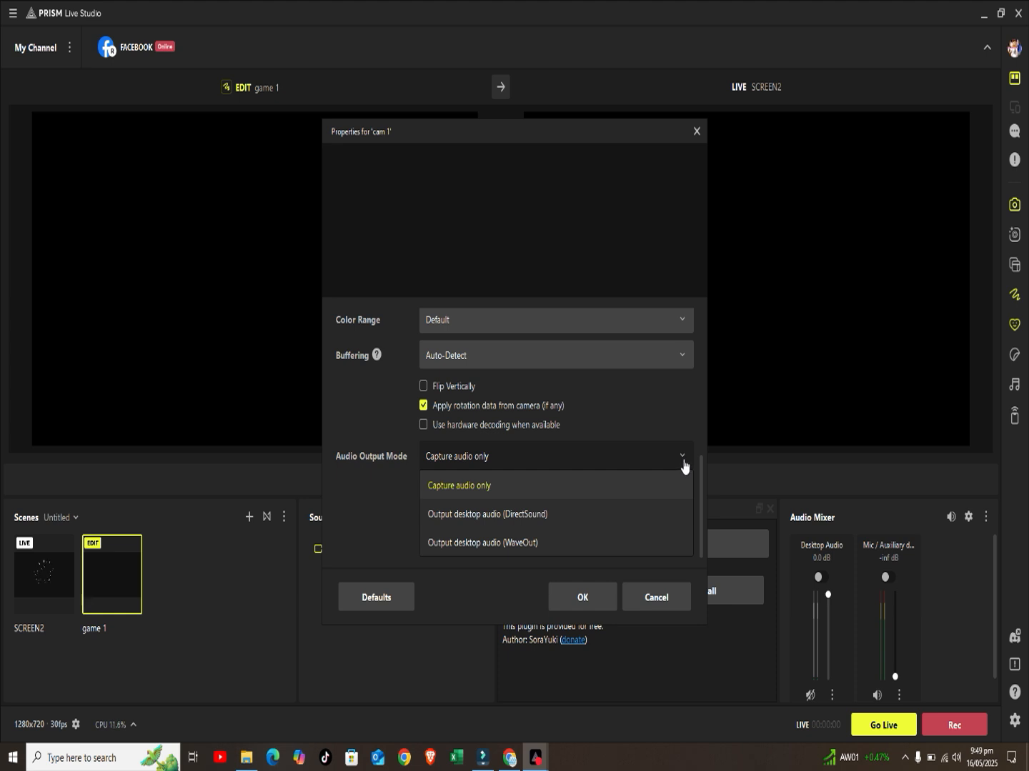
left_click(704, 429)
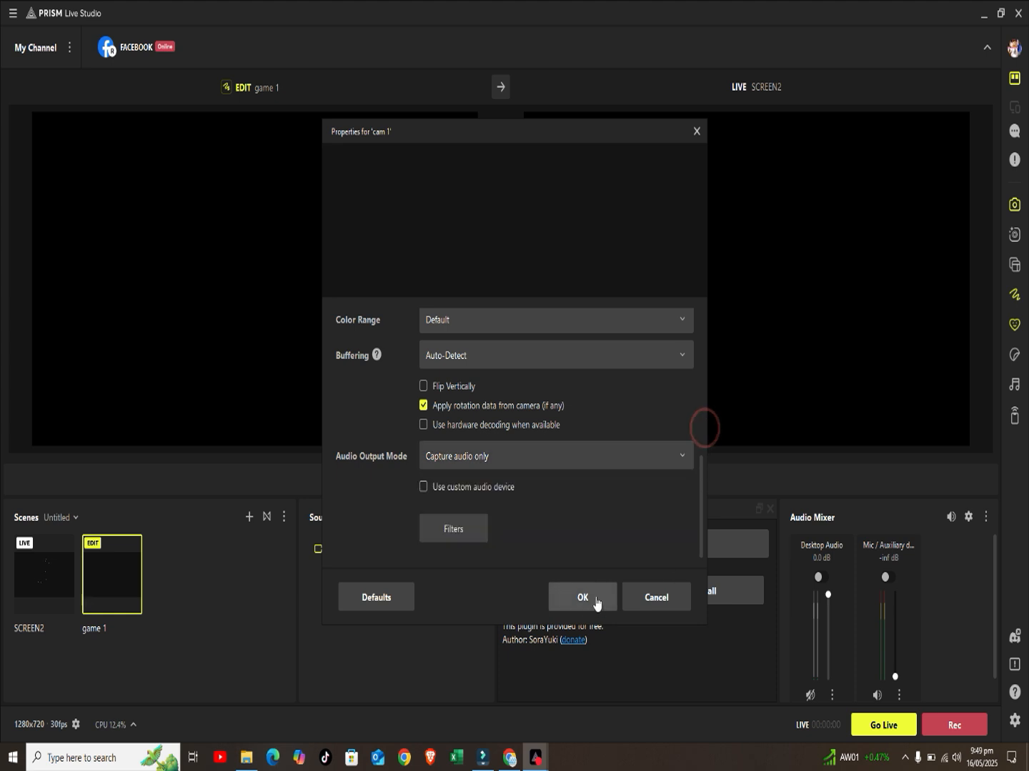
left_click(583, 599)
double_click(114, 582)
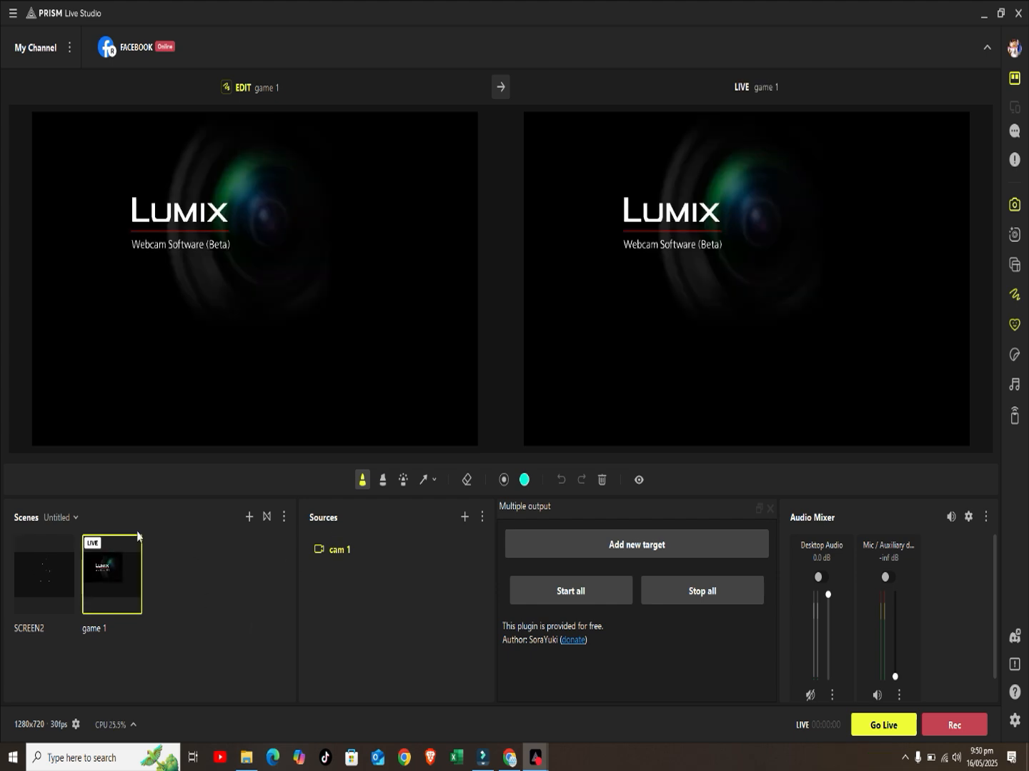
Step: Add a visible Audio Input Capture source named usb mic to game 1, using Microphone (3- USB Headphone Set) as its device
left_click(464, 520)
left_click(464, 518)
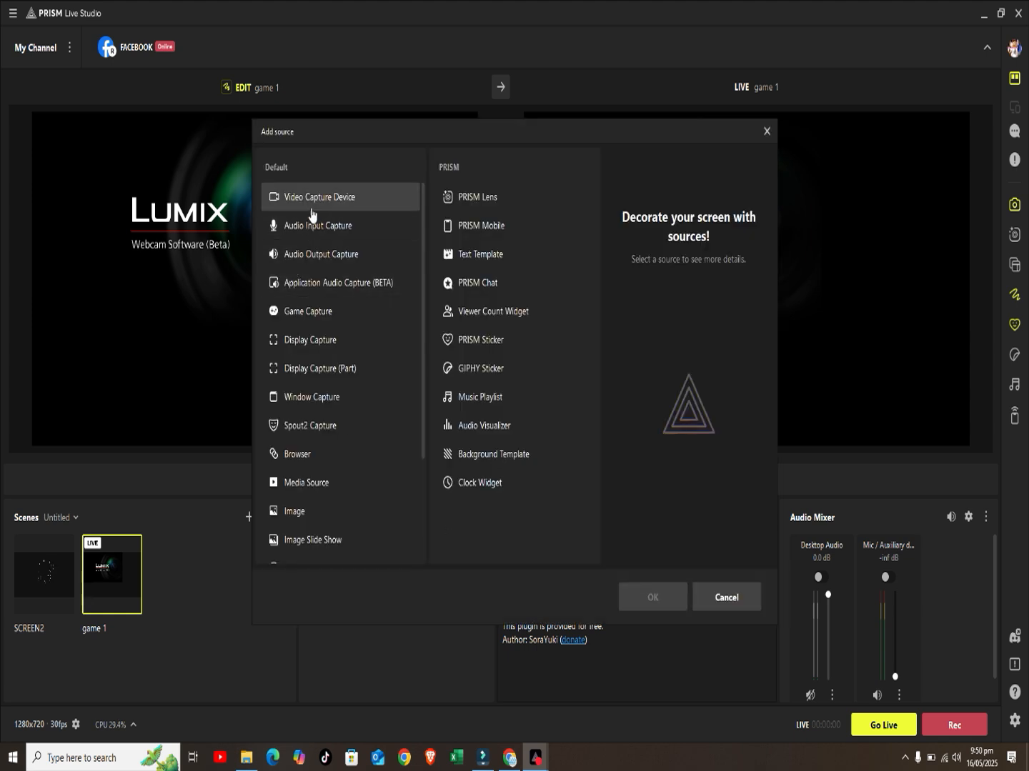
left_click(312, 227)
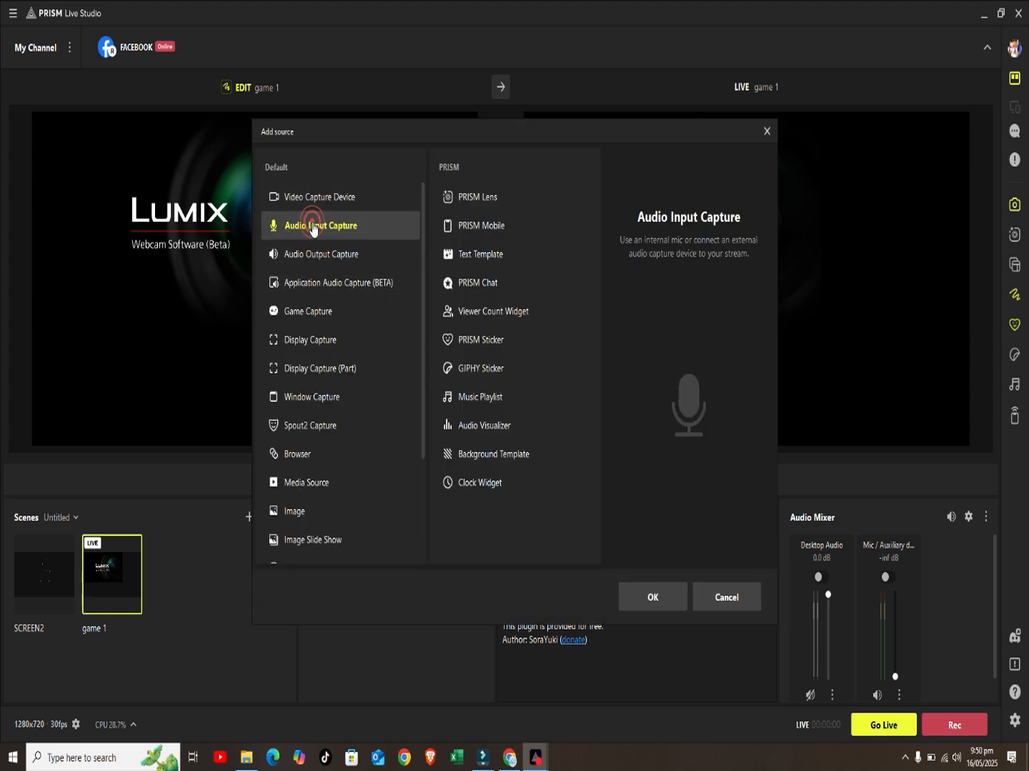
left_click(653, 597)
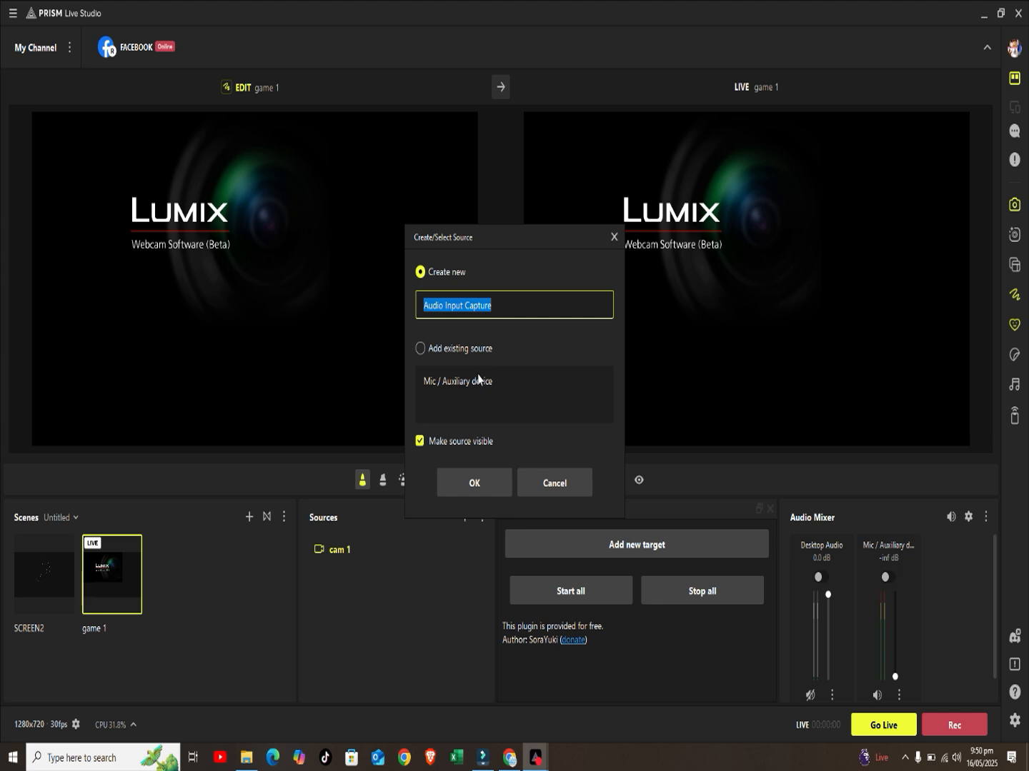
type("usu")
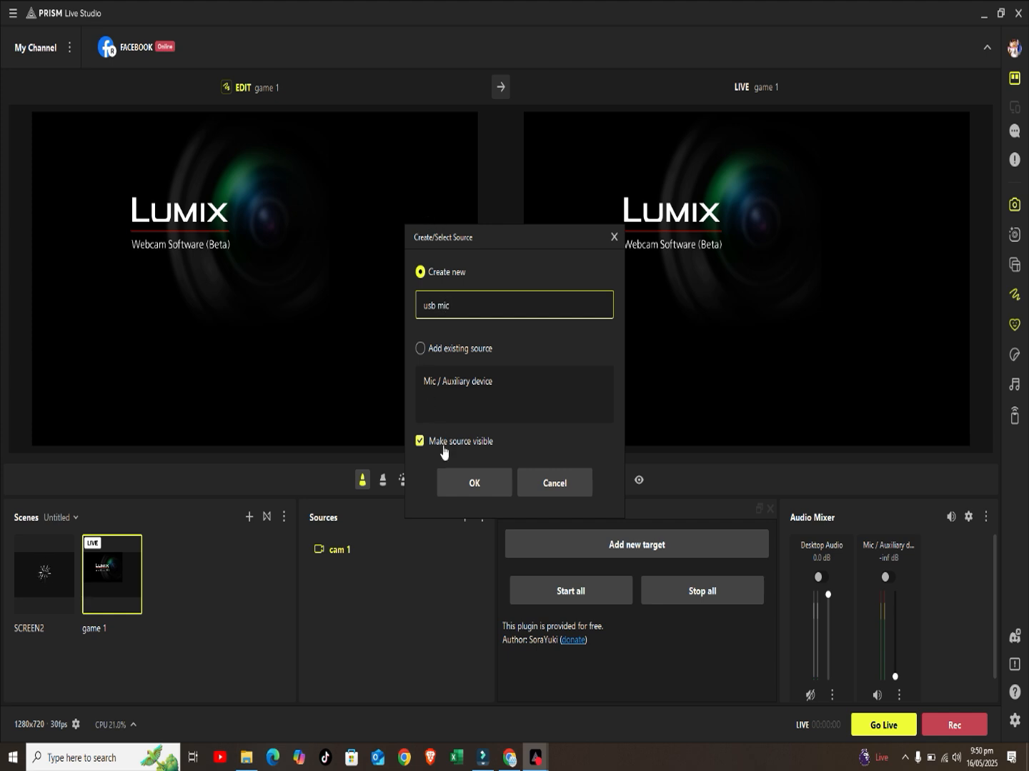
left_click(474, 483)
left_click(421, 326)
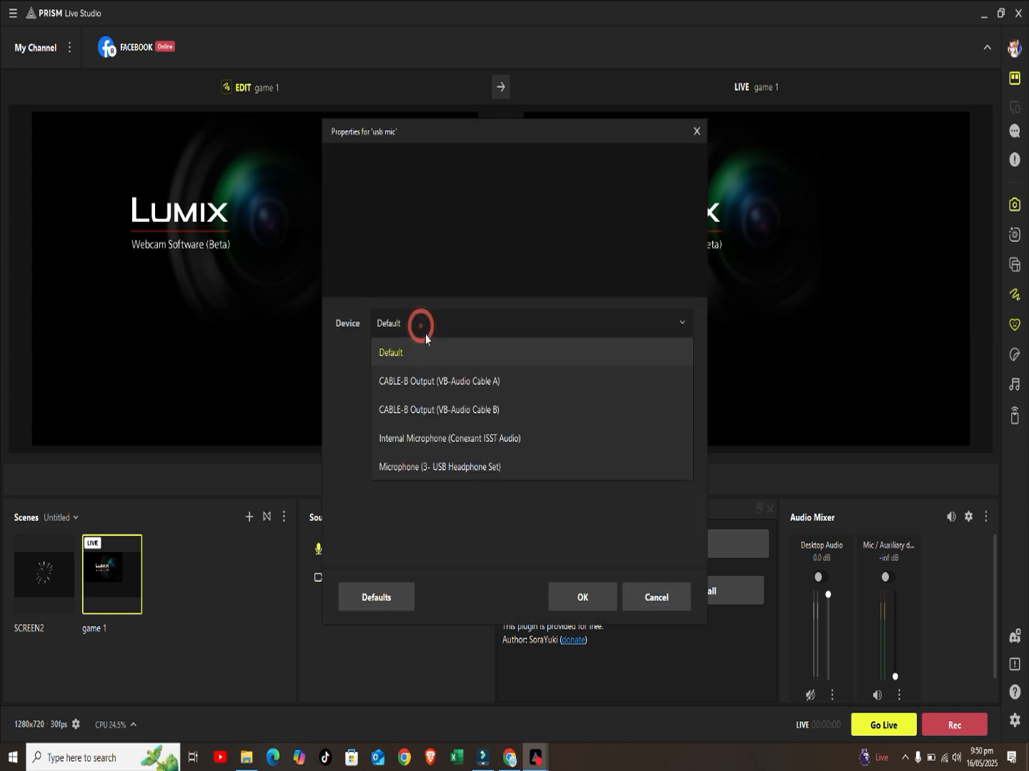
left_click(470, 466)
left_click(586, 603)
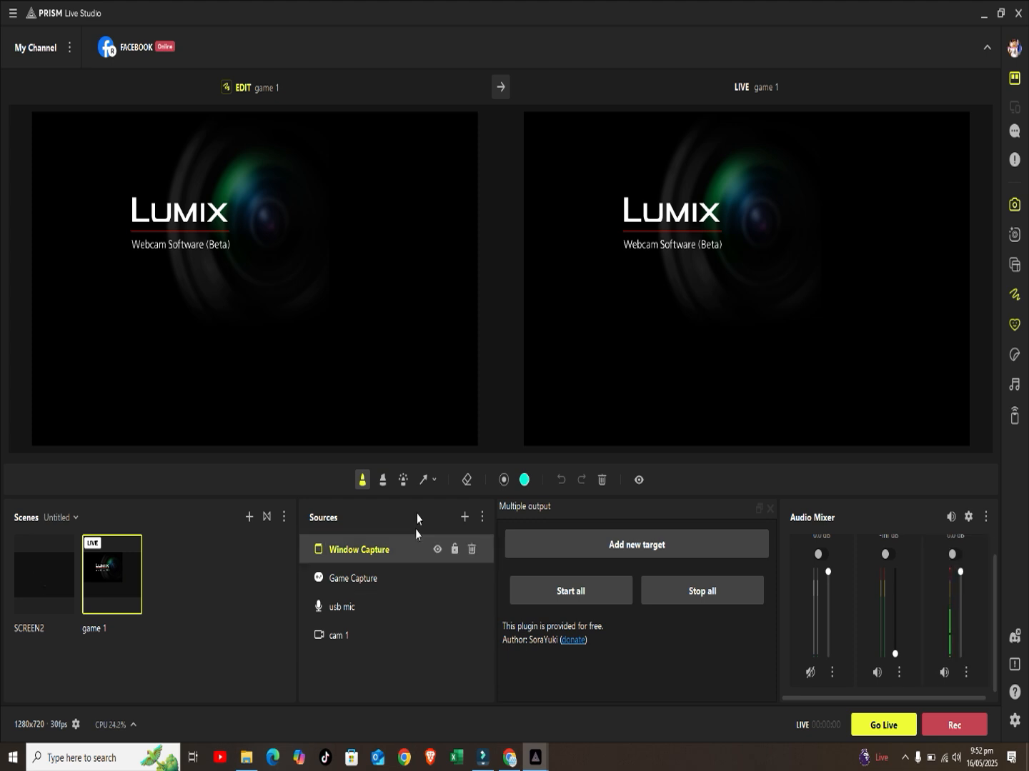
Step: Add a new, visible Media Source named intro to the game 1 scene
left_click(464, 517)
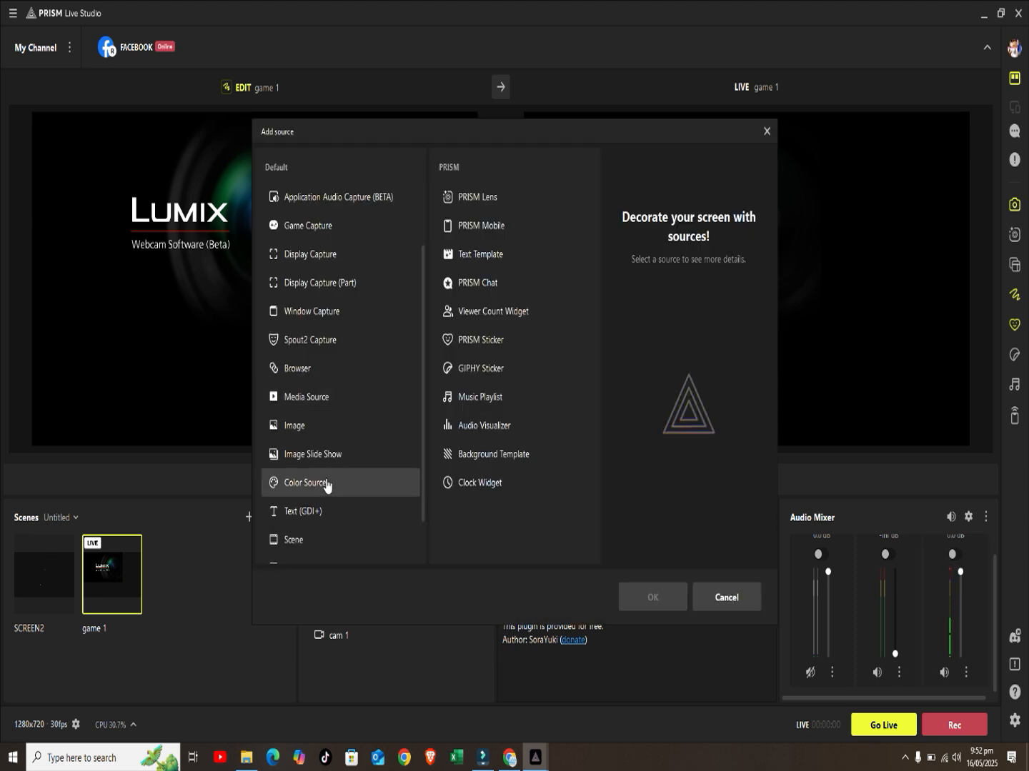
left_click(320, 402)
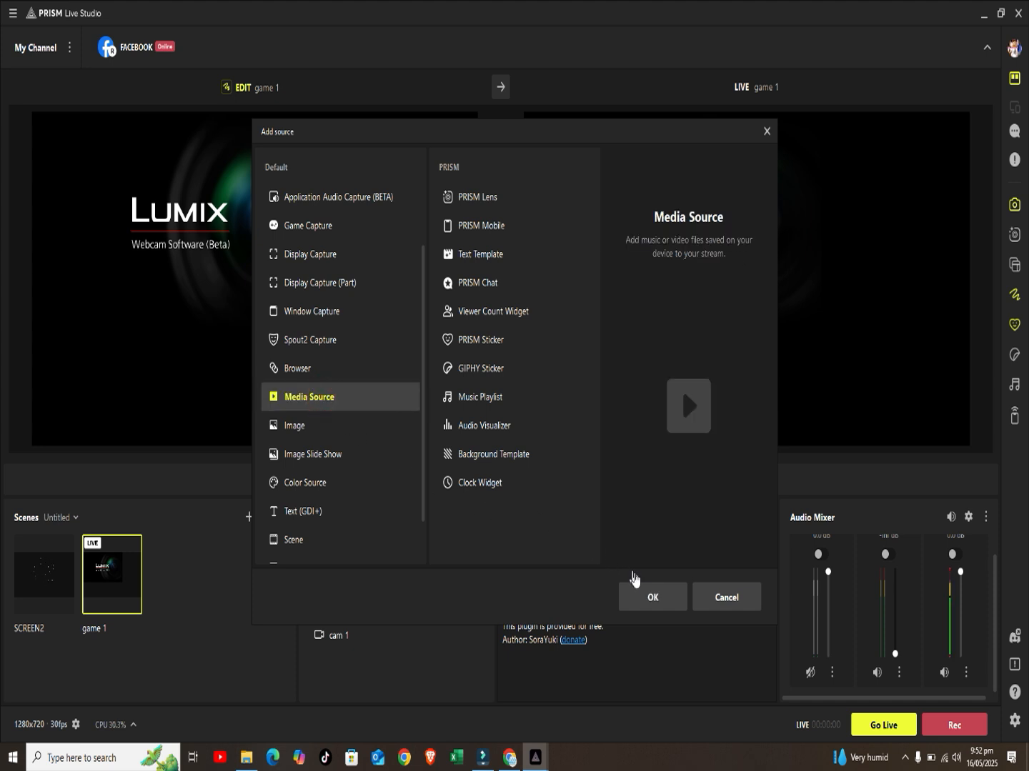
left_click(647, 599)
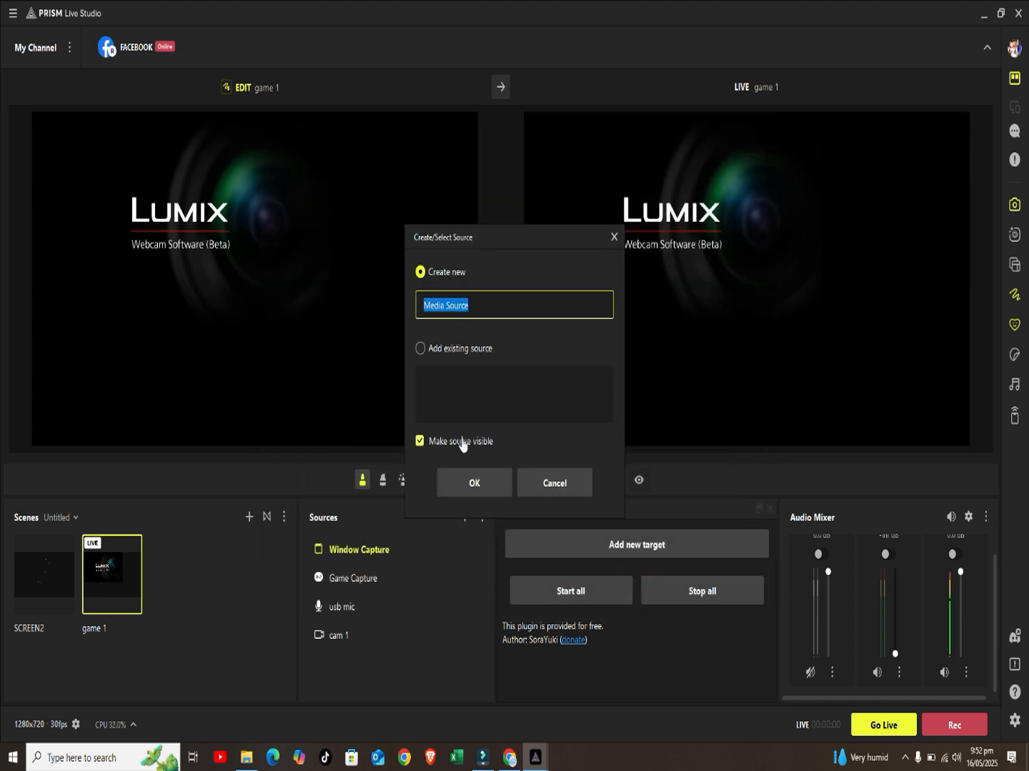
key("BackSpace")
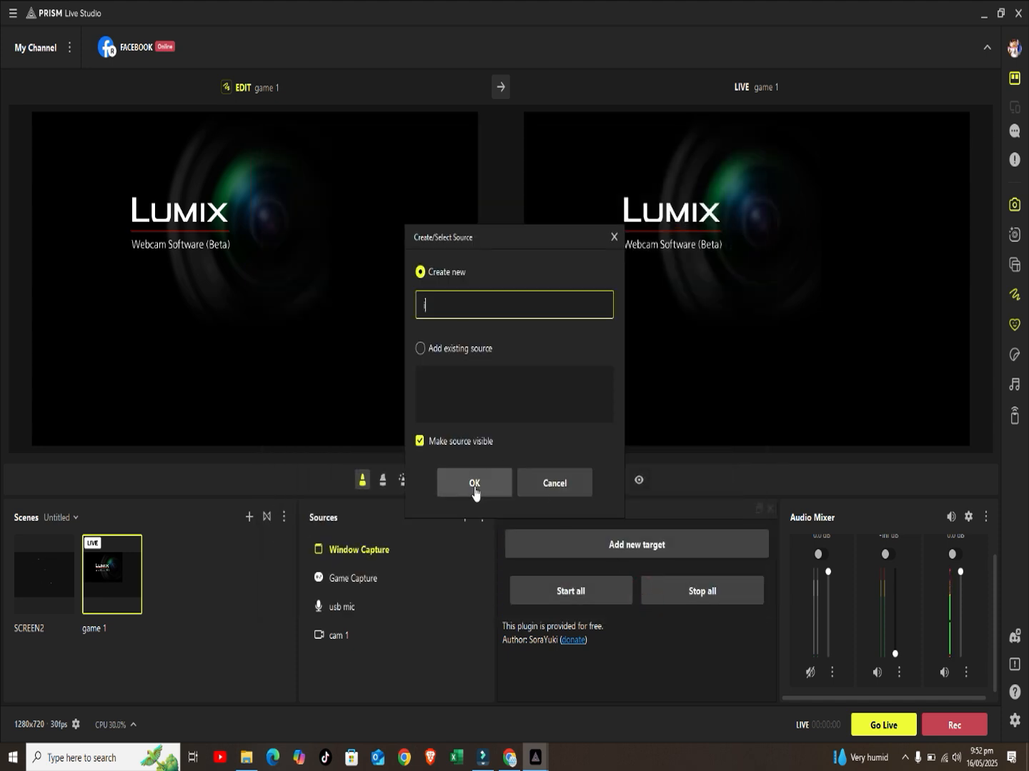
type("intro")
left_click(474, 483)
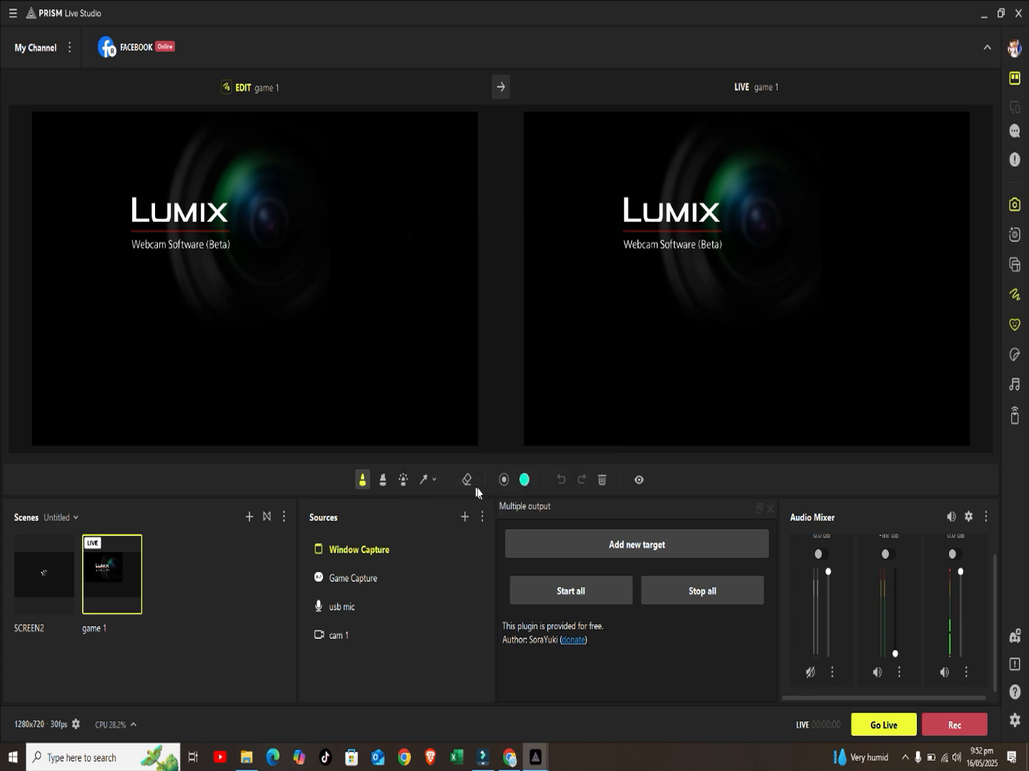
Step: Load the local file Breaking News Intro Video (1).mp4 from the DATA (D:) drive into the intro source
left_click(672, 338)
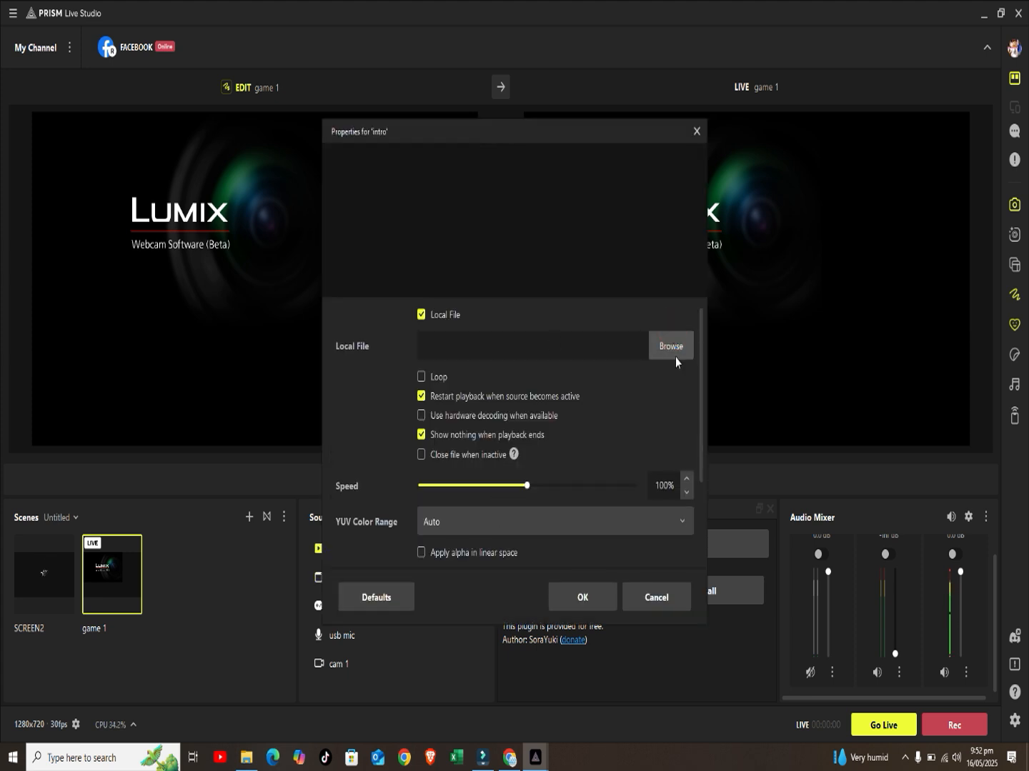
left_click(350, 341)
scroll(403, 292, "down", 1)
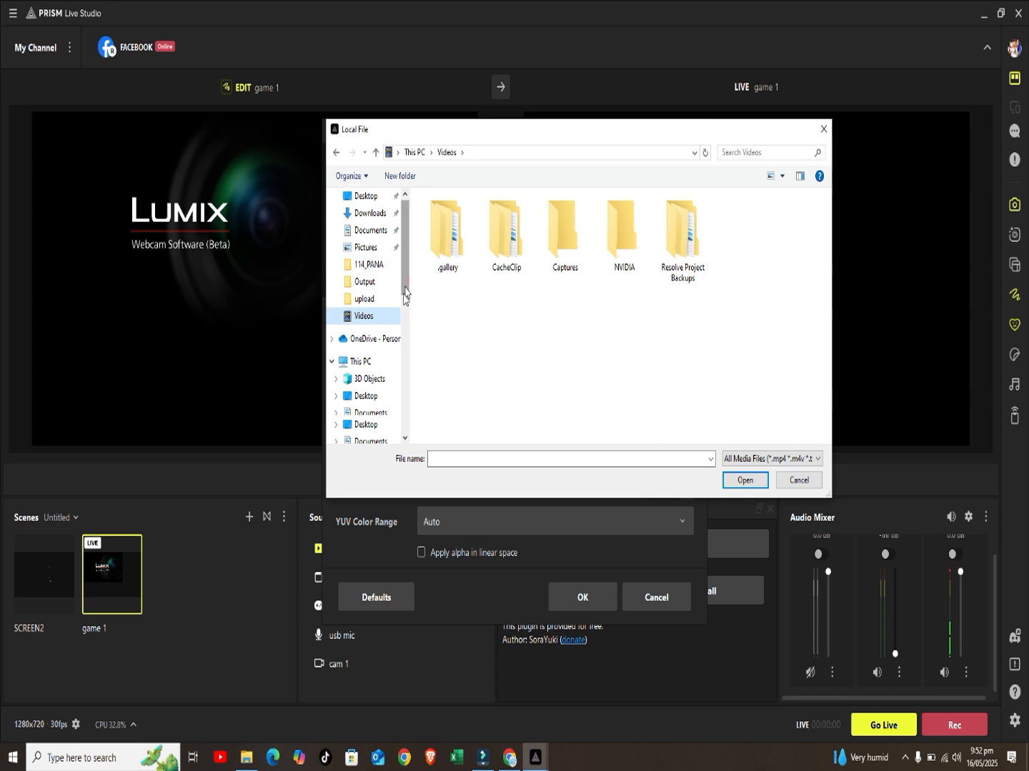
left_click_drag(404, 287, 404, 359)
left_click(381, 355)
left_click_drag(827, 232, 826, 284)
left_click(731, 379)
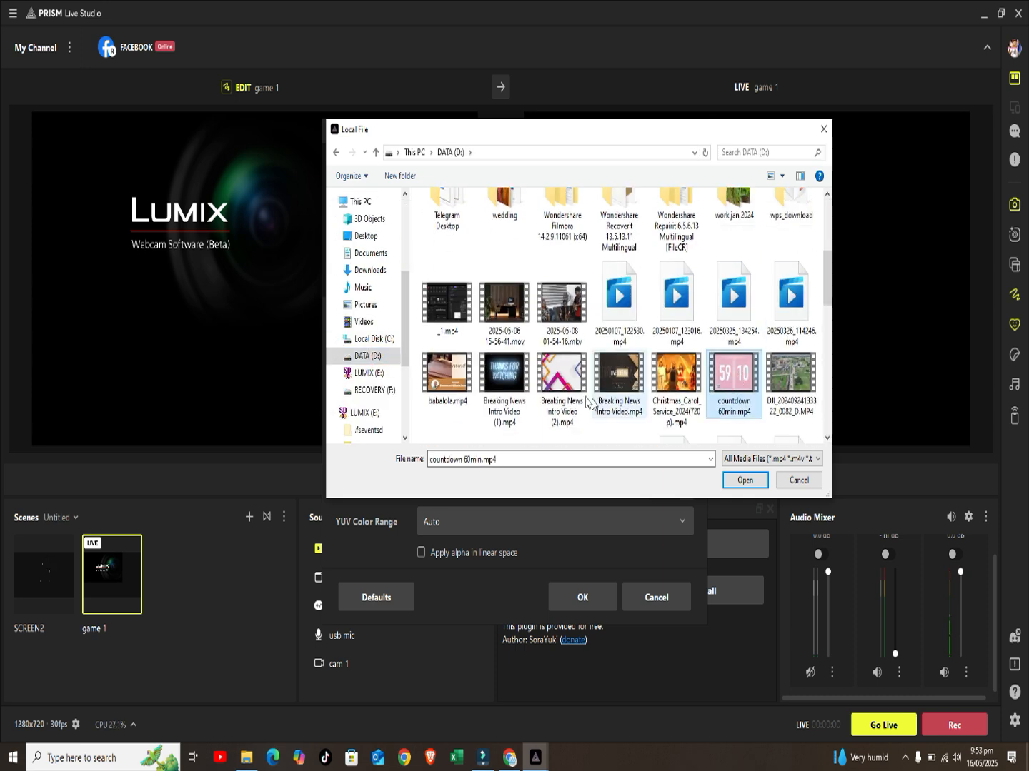
left_click(505, 375)
left_click(750, 481)
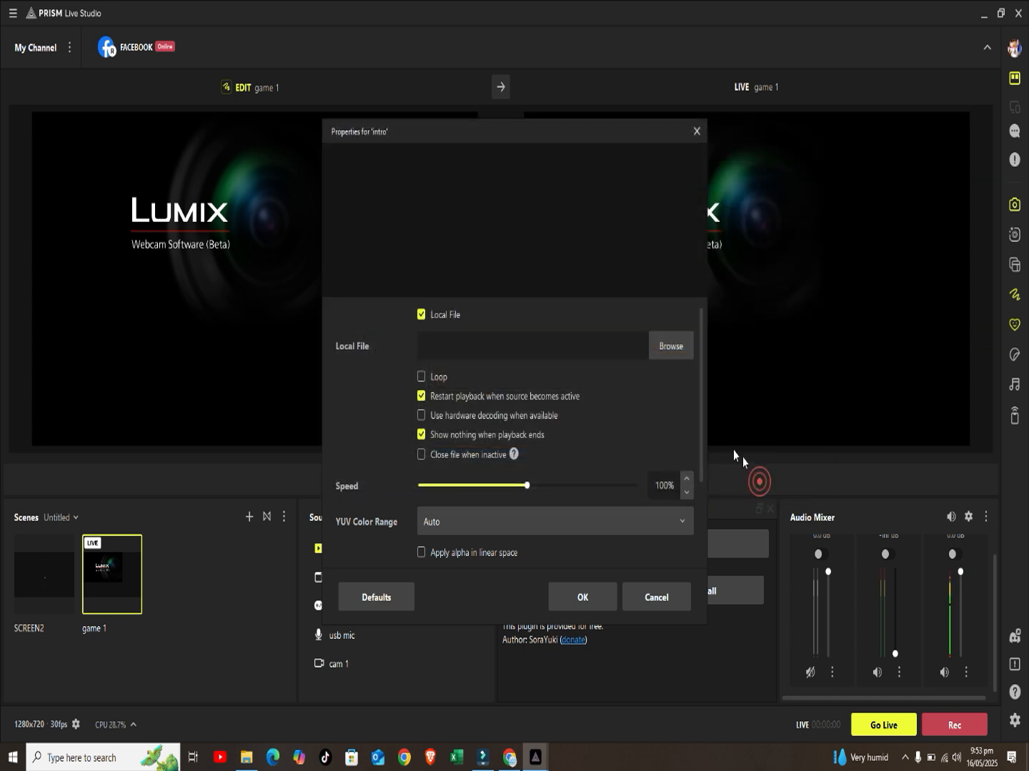
Step: Enable looping for the intro source, accept its properties and send the edited game 1 scene to the live output
left_click(421, 377)
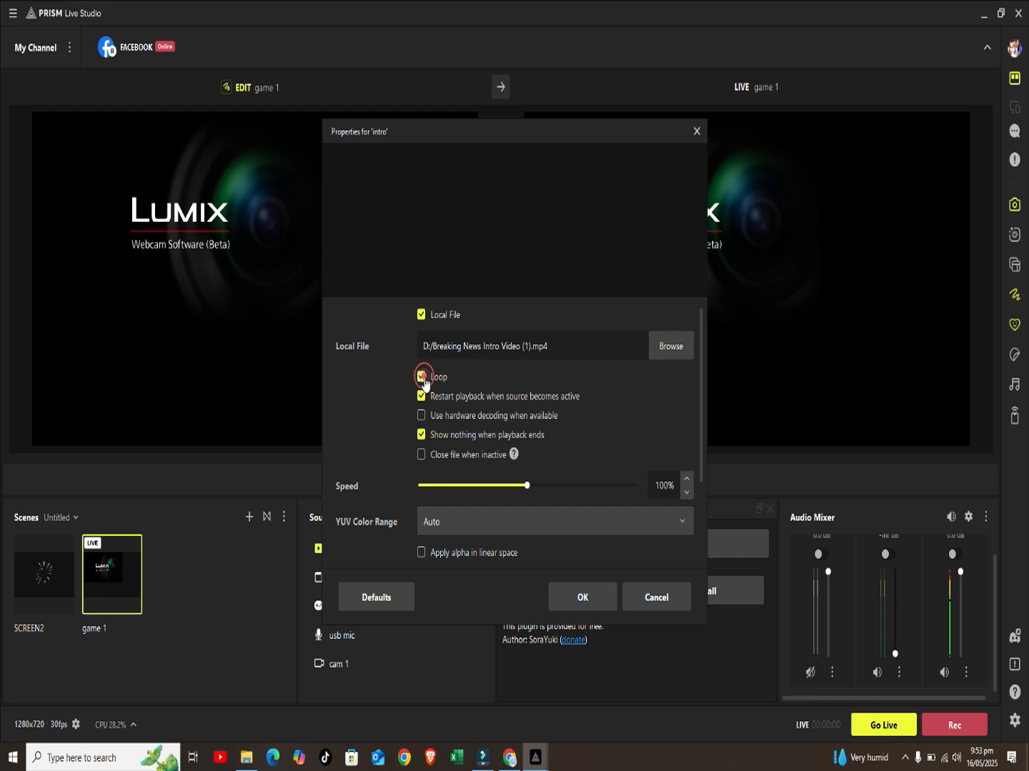
left_click(583, 597)
left_click(346, 553)
left_click(501, 88)
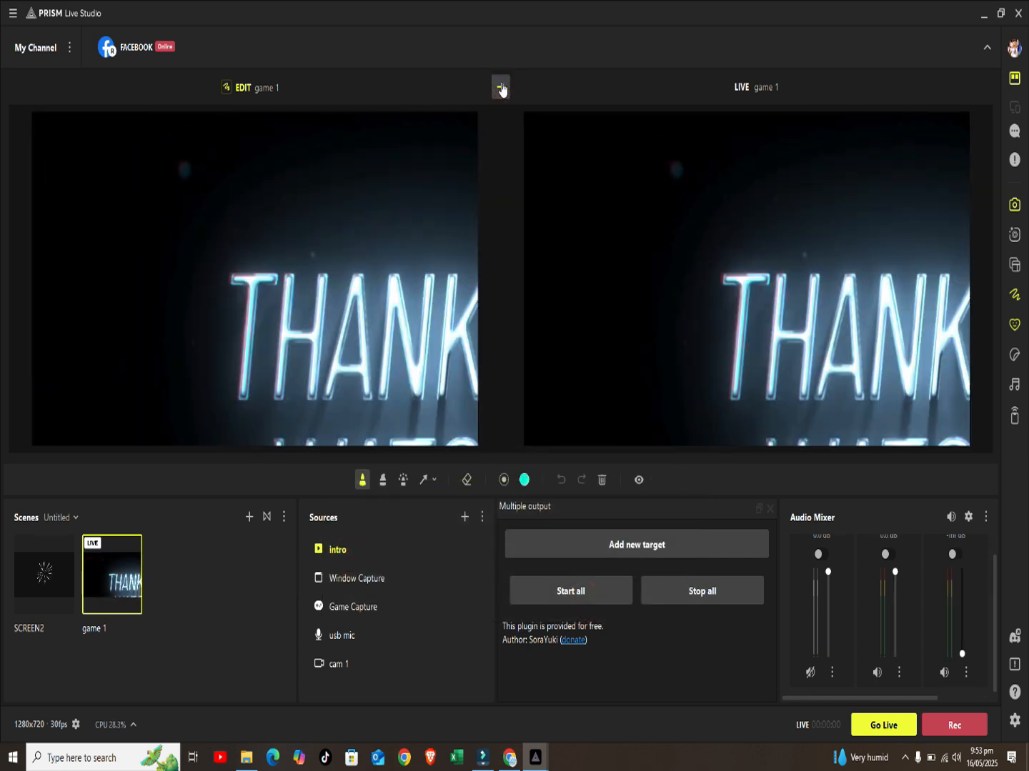
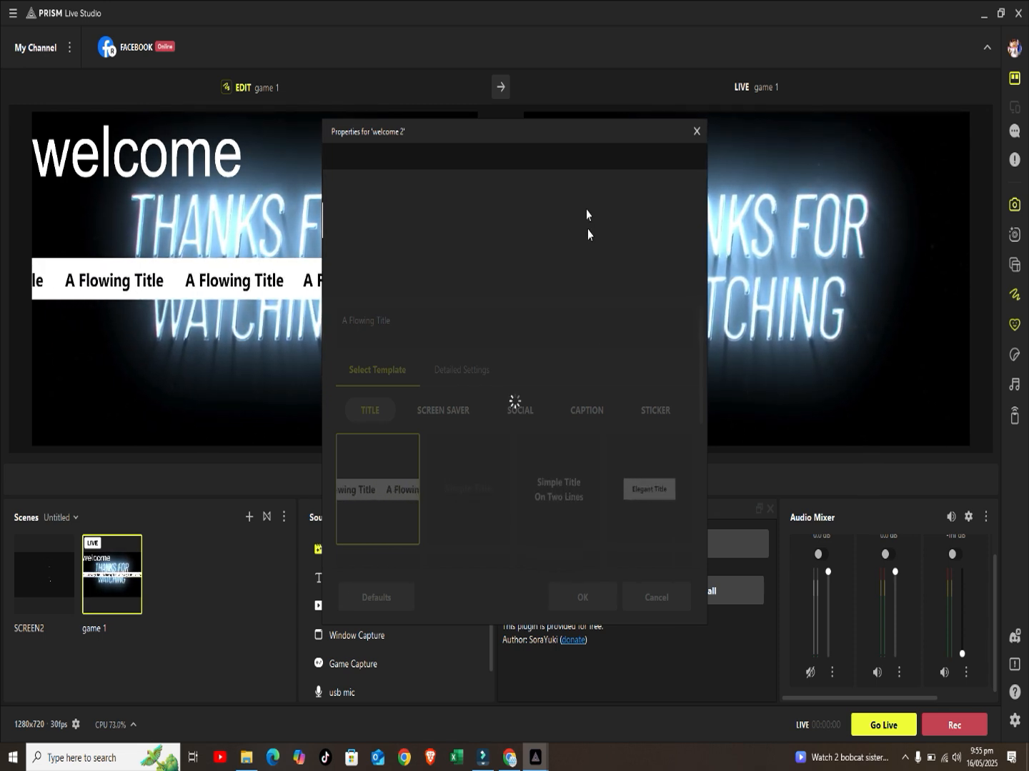
Step: Close the welcome 2 properties and send the game 1 scene with its welcome texts to the live output
left_click(696, 131)
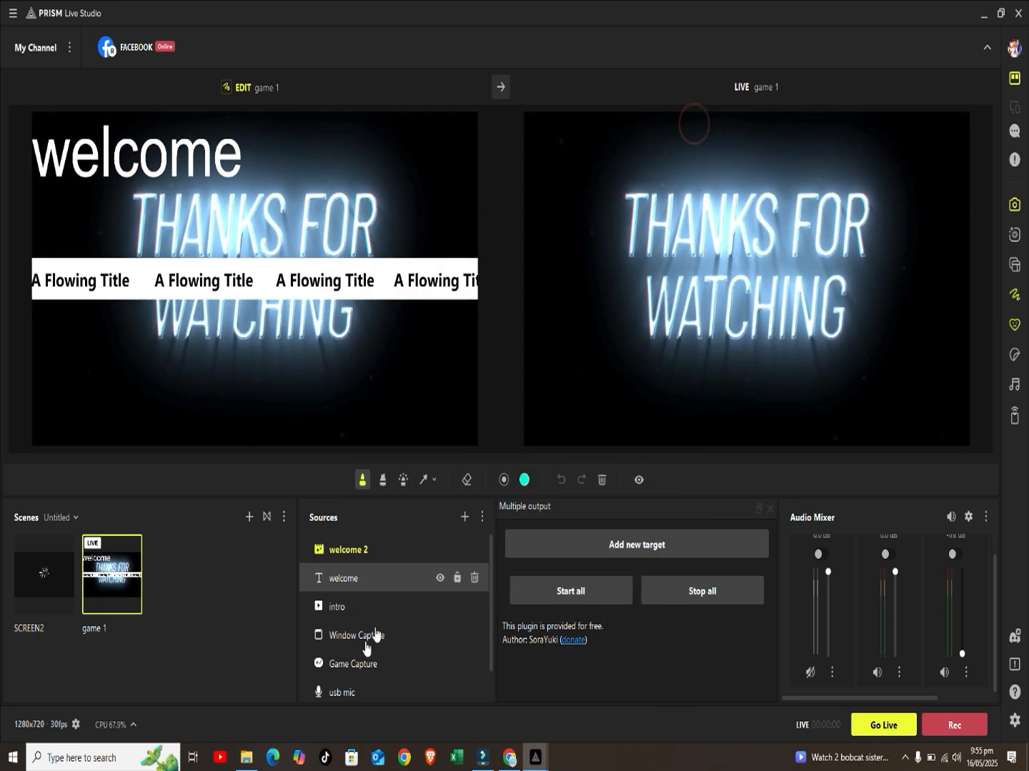
left_click(501, 86)
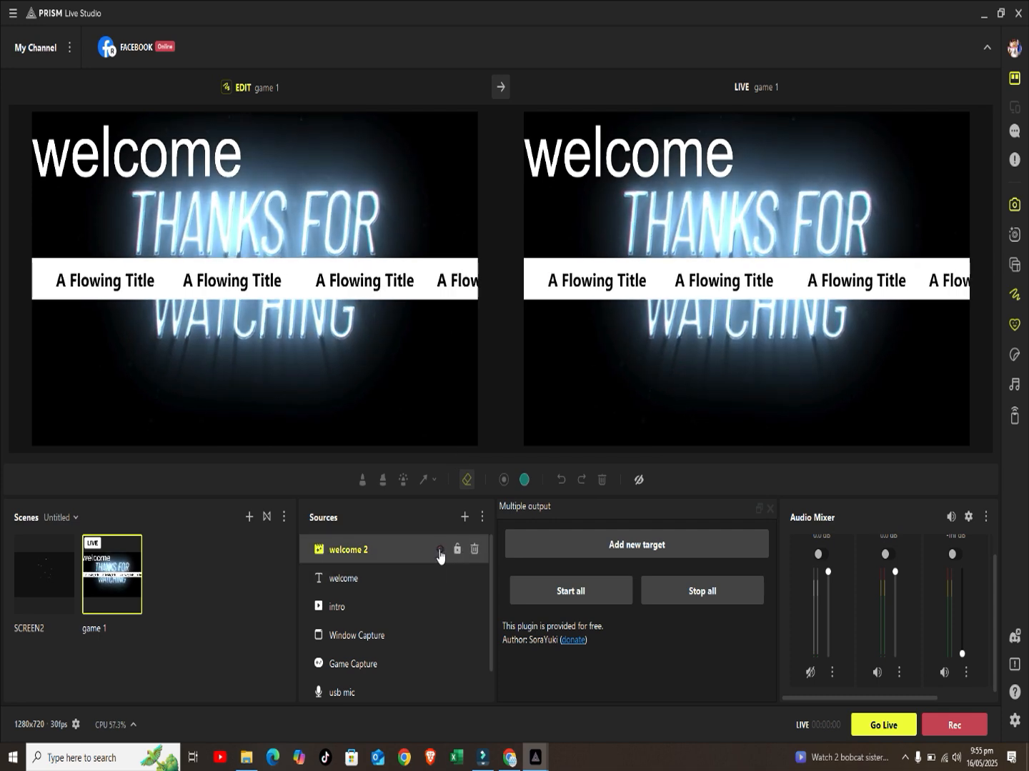
Step: Hide the welcome 2 and welcome sources in game 1, sending each change to the live output
left_click(439, 549)
left_click(499, 88)
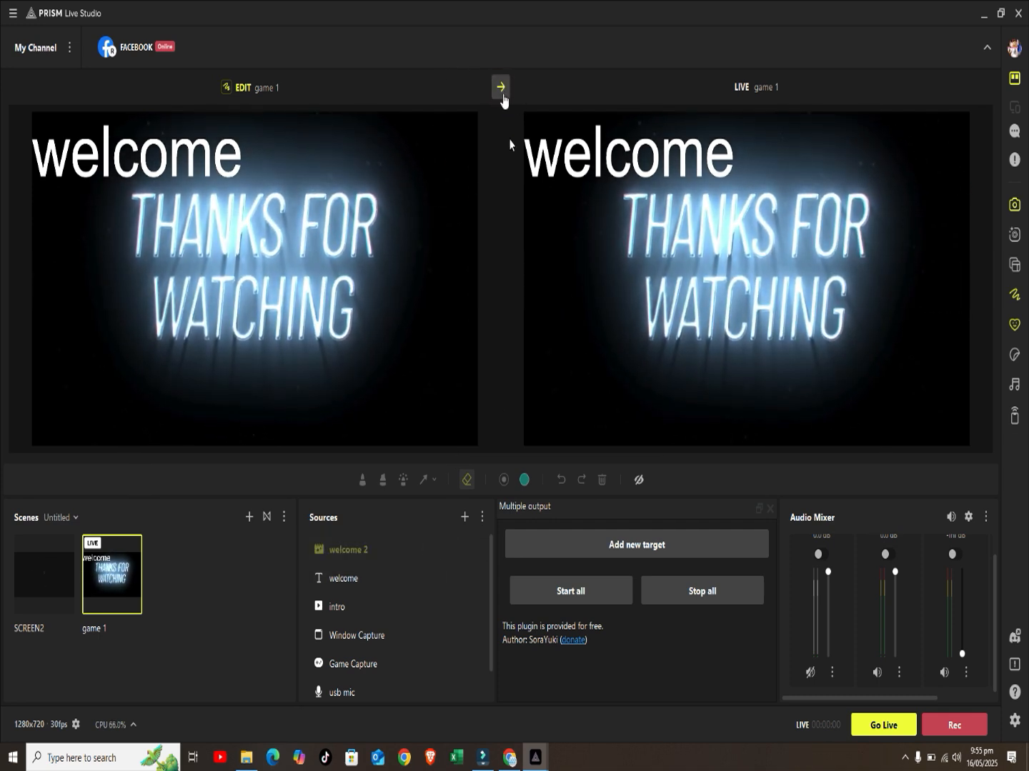
left_click(439, 578)
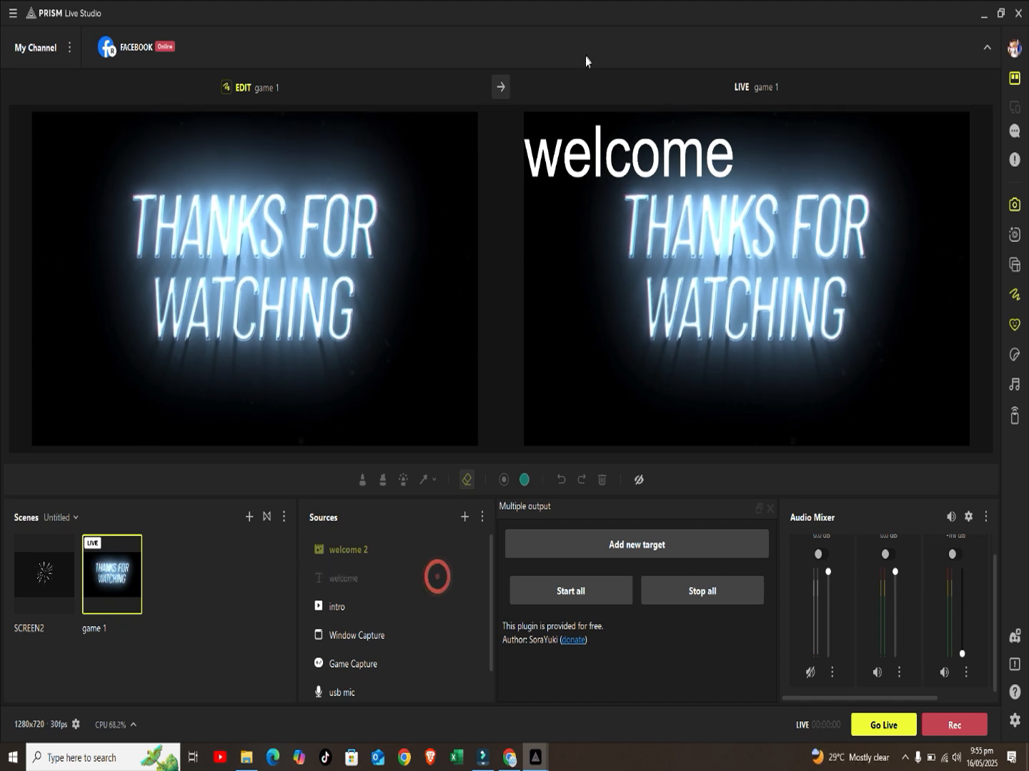
left_click(502, 88)
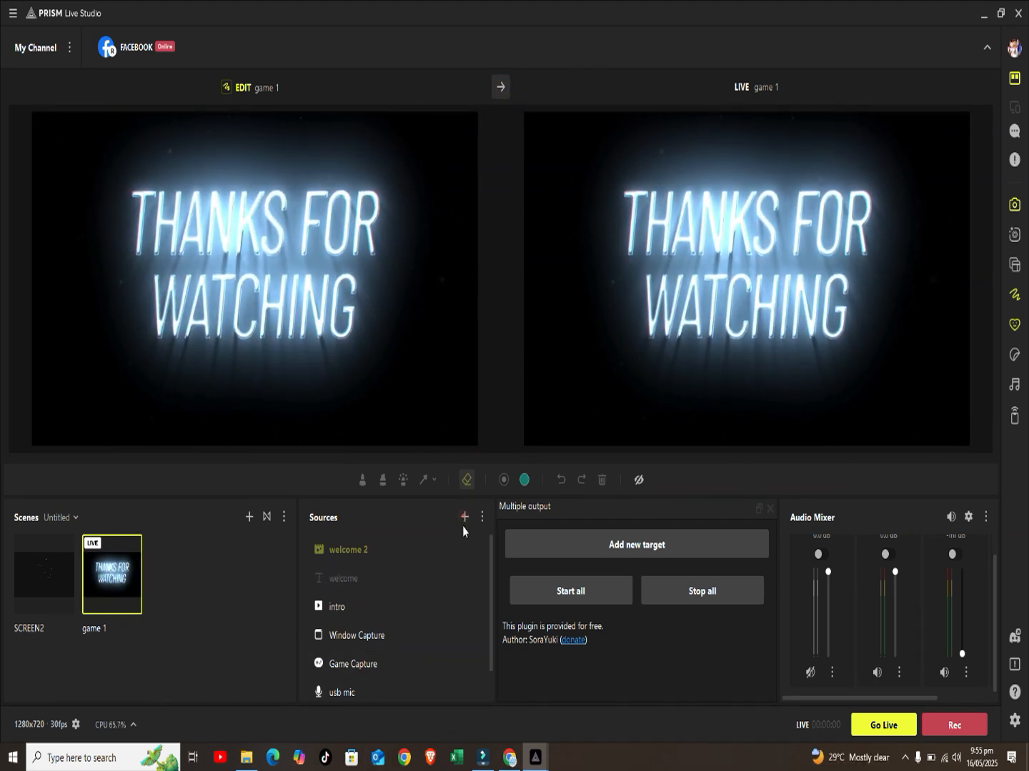
Step: Add a new Image source with its default name to the game 1 scene
left_click(464, 515)
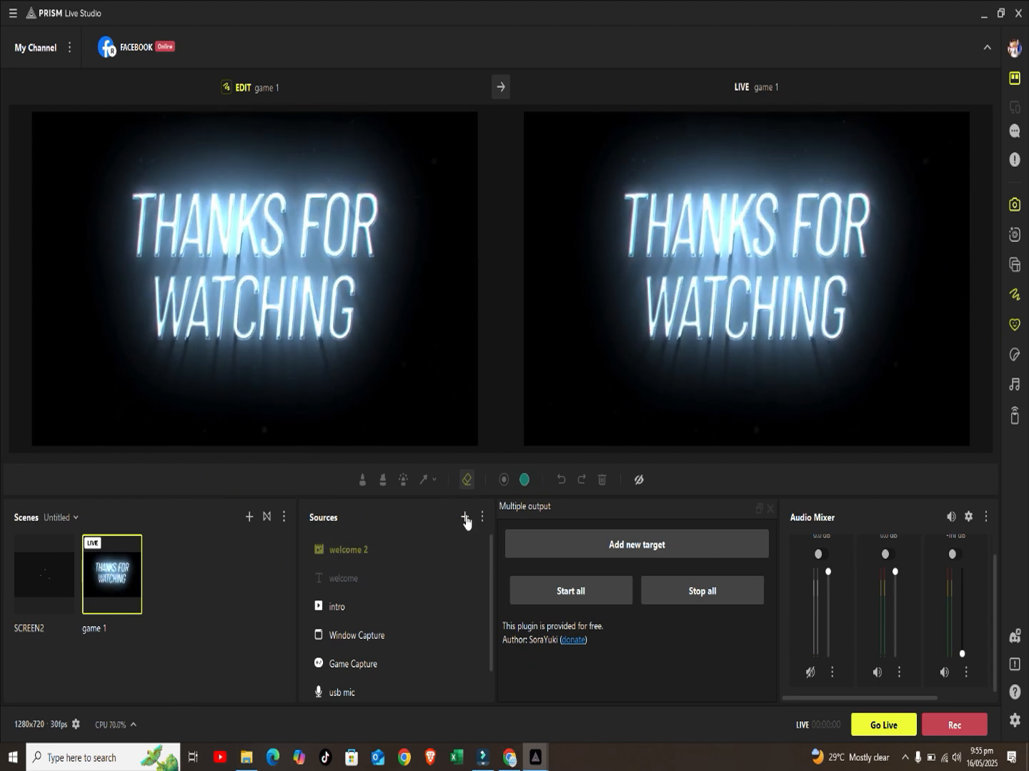
left_click(465, 517)
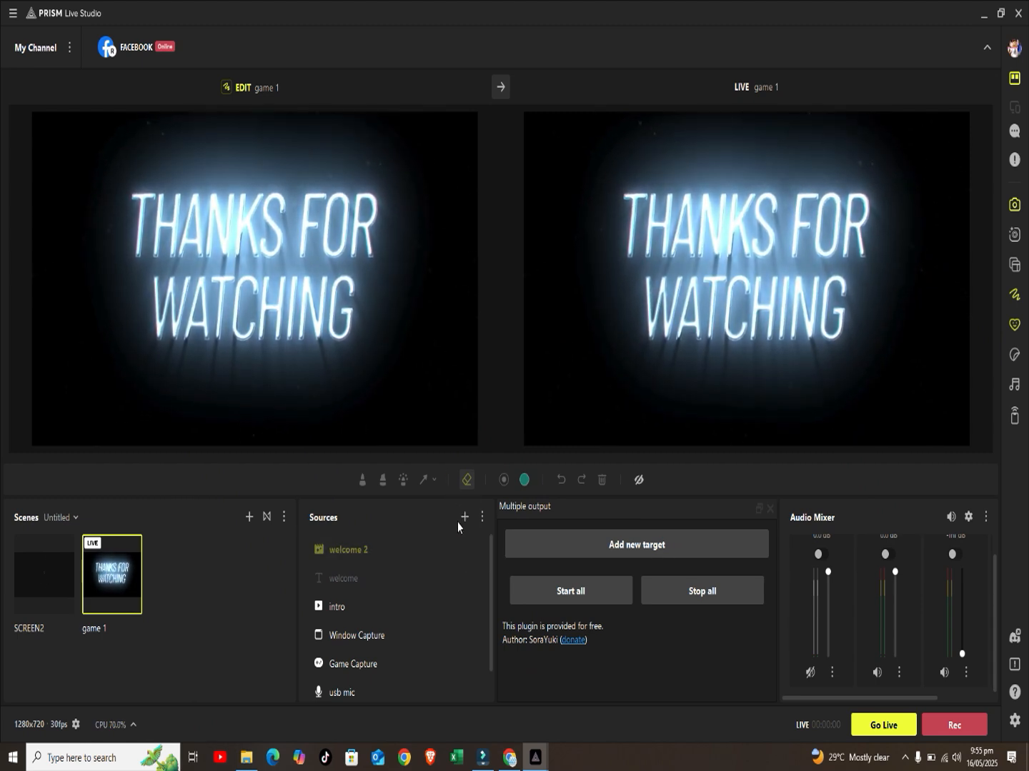
left_click(464, 518)
left_click(321, 426)
left_click(652, 596)
key("Return")
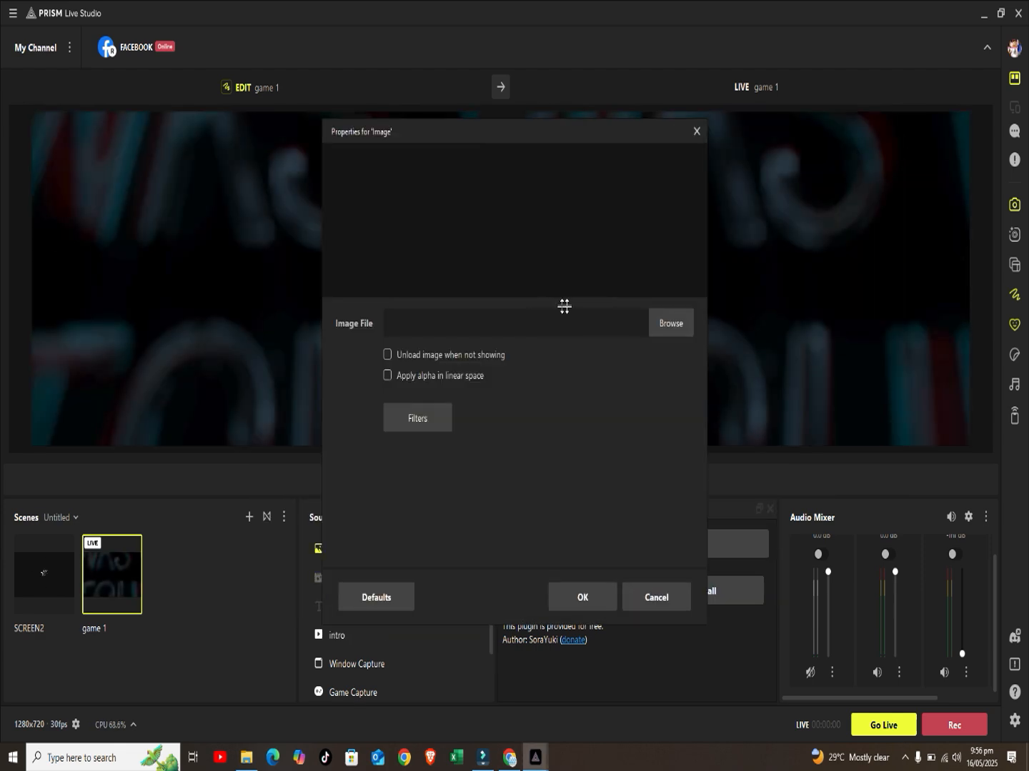
Step: Load the "What we are known for" TECHBASIS picture from the DATA (D:) drive into the Image source and accept its properties
left_click(665, 325)
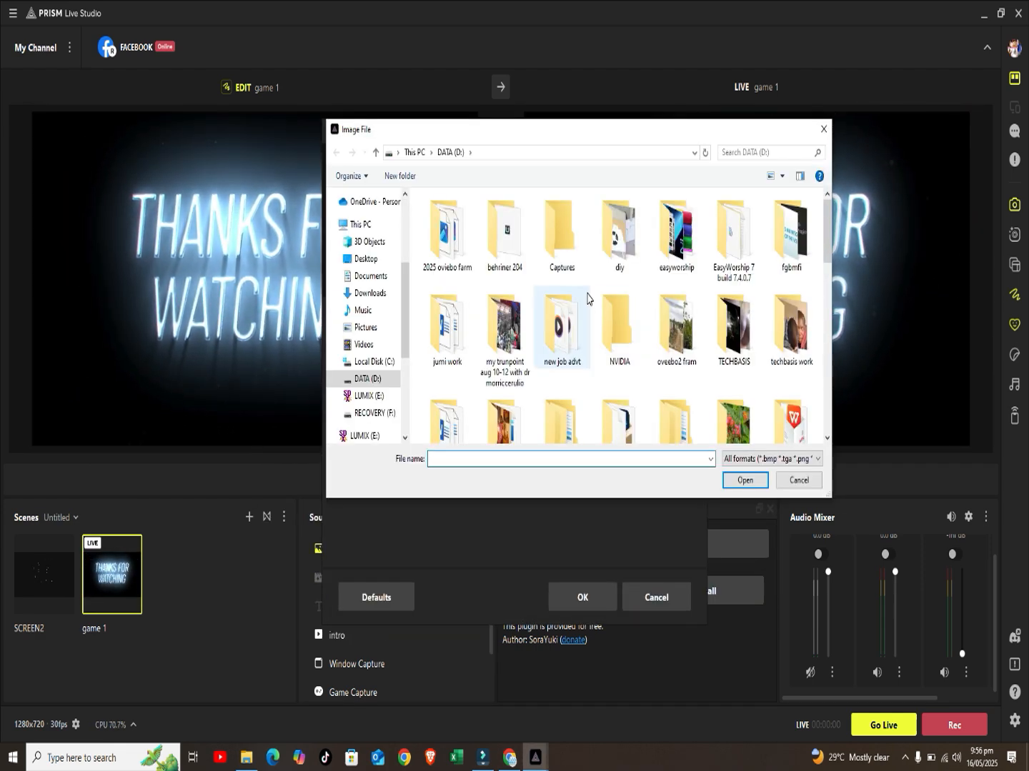
scroll(594, 308, "down", 1)
scroll(597, 313, "down", 1)
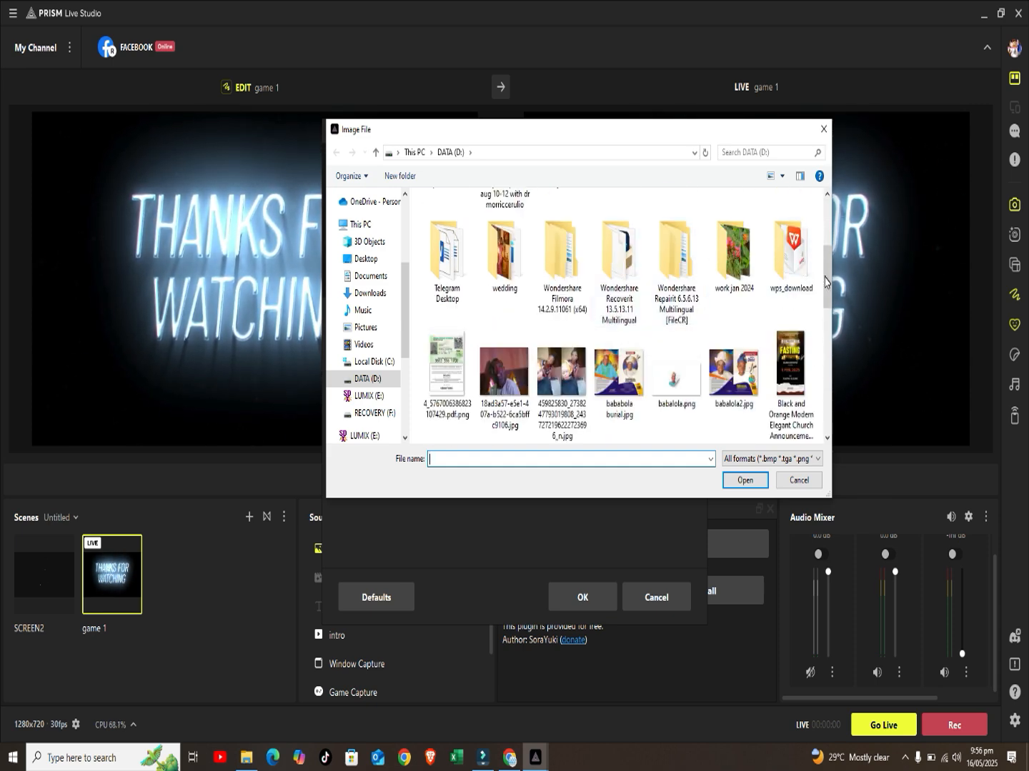
scroll(836, 329, "down", 5)
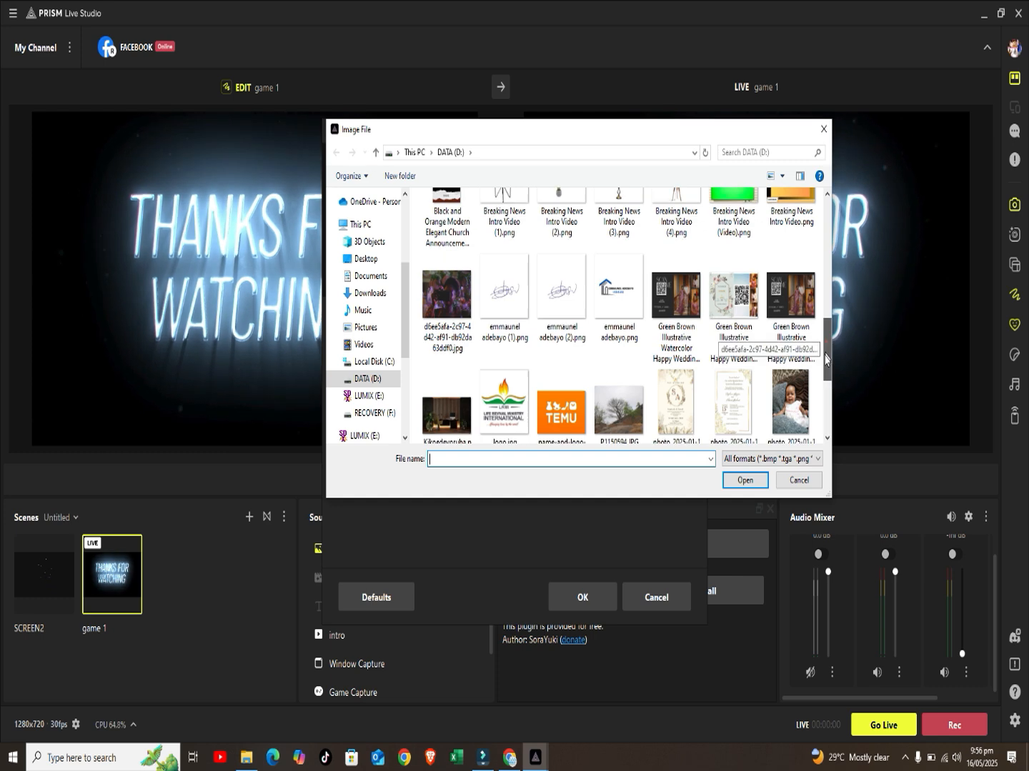
double_click(573, 312)
Step: Fit the Image source to the screen and send the game 1 scene to the live output
right_click(393, 550)
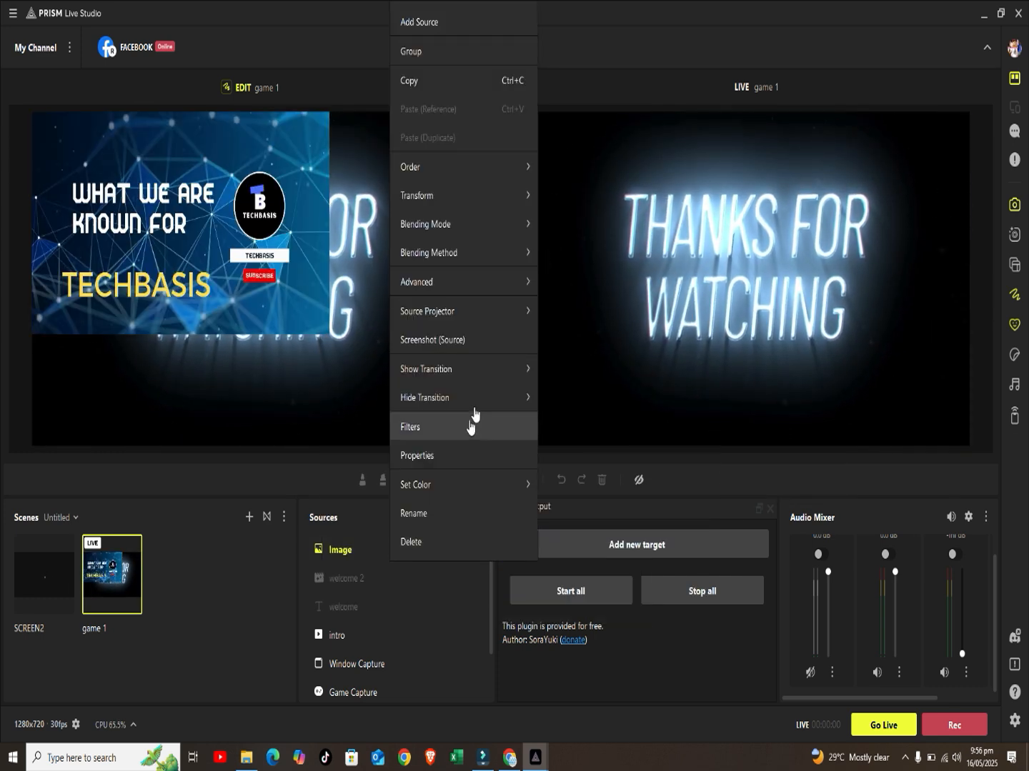
mouse_move(500, 197)
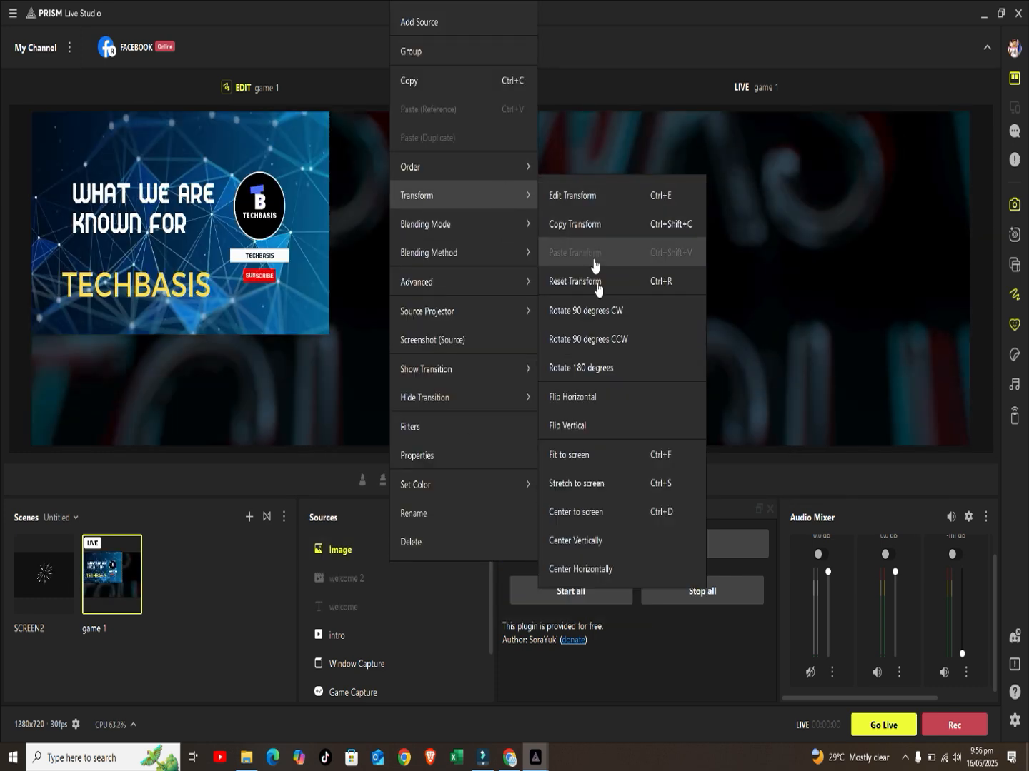
left_click(572, 455)
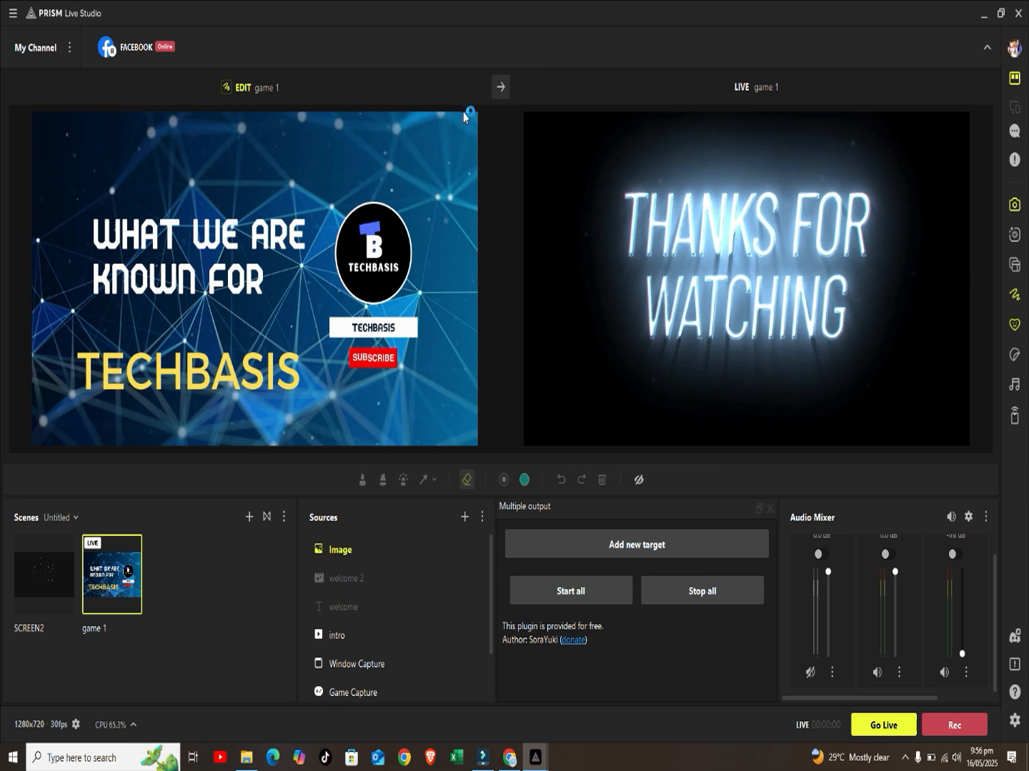
left_click(500, 88)
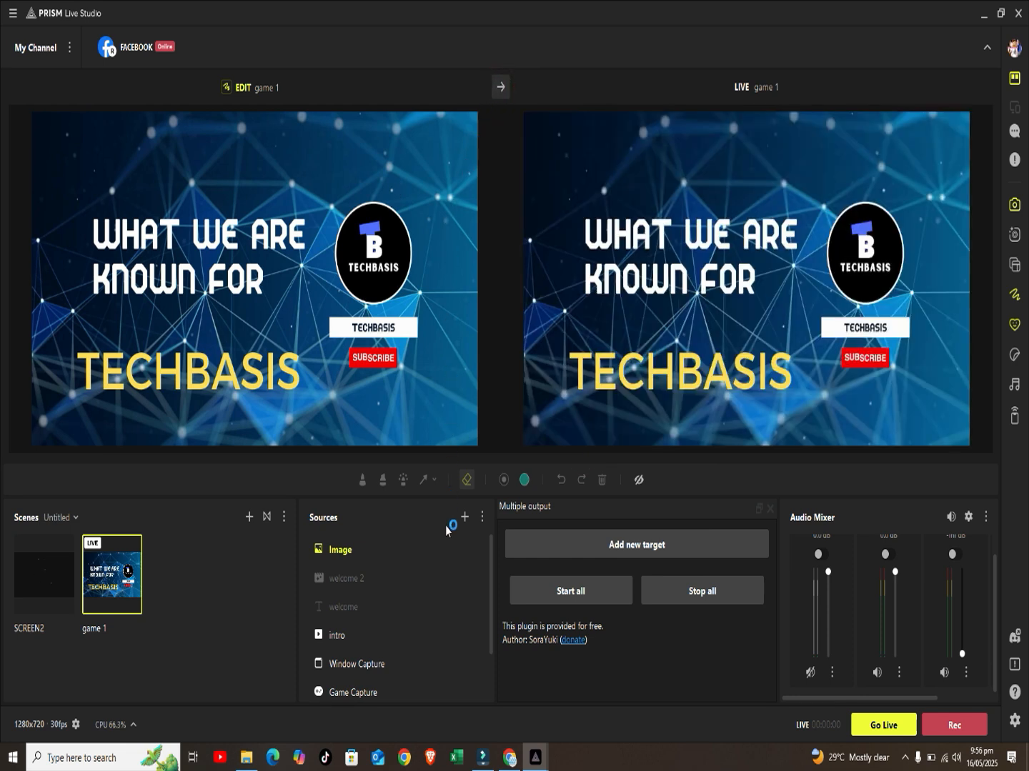
Step: Add a Background Template source to the game 1 scene
left_click(465, 513)
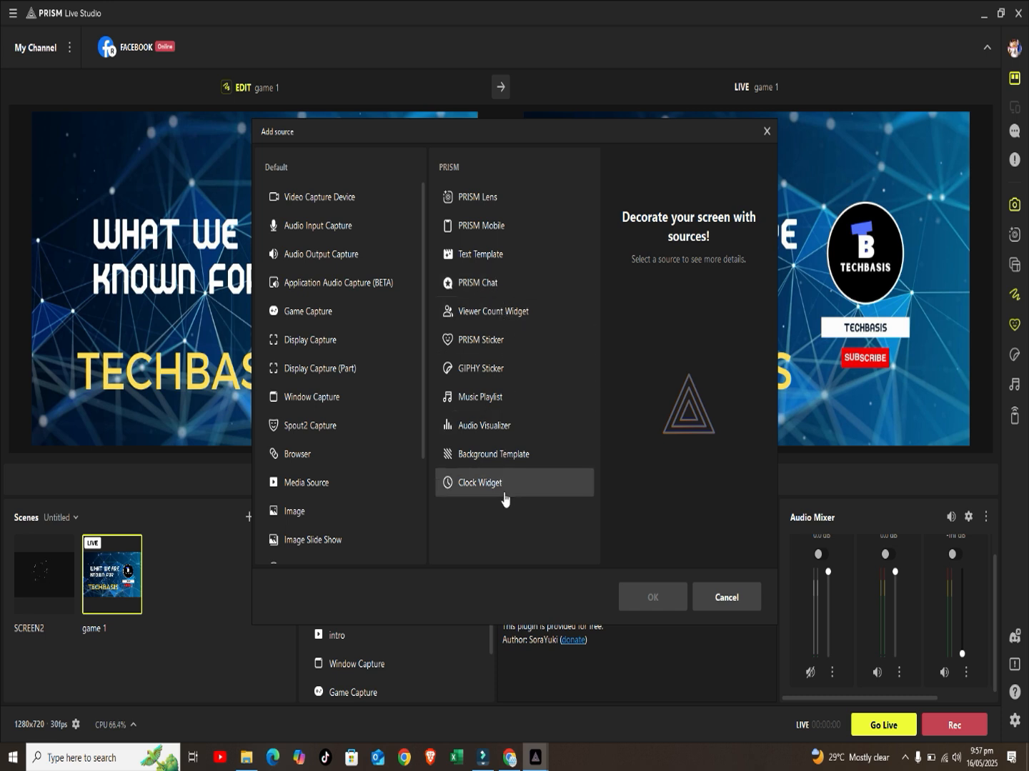
left_click(508, 461)
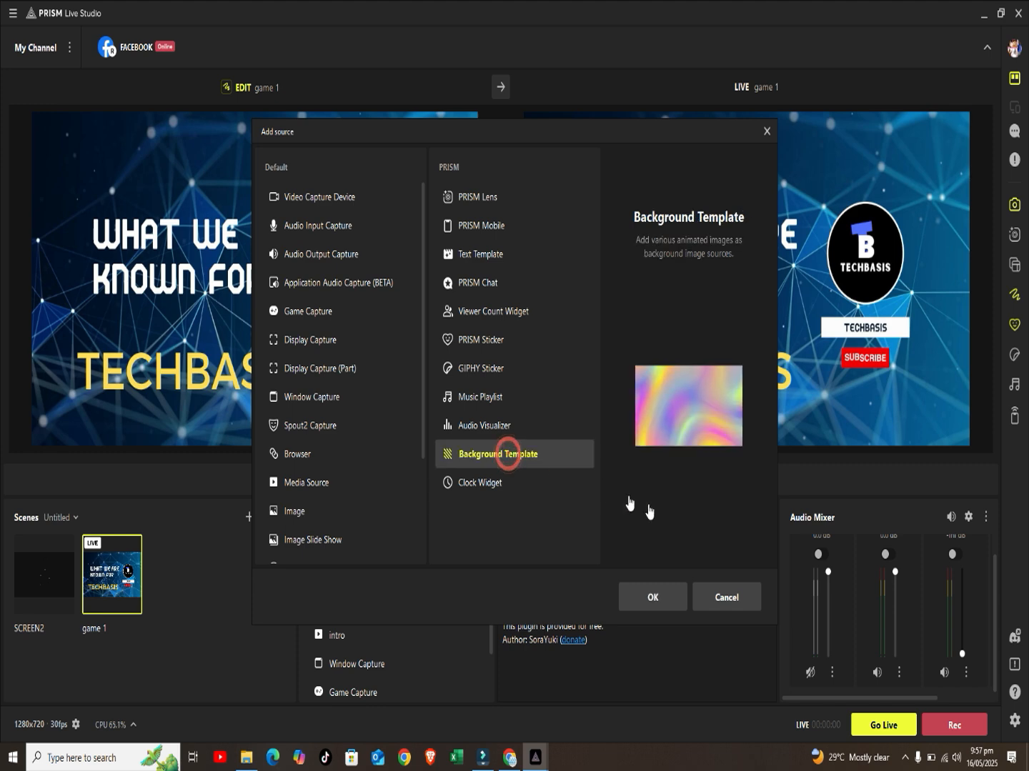
left_click(645, 603)
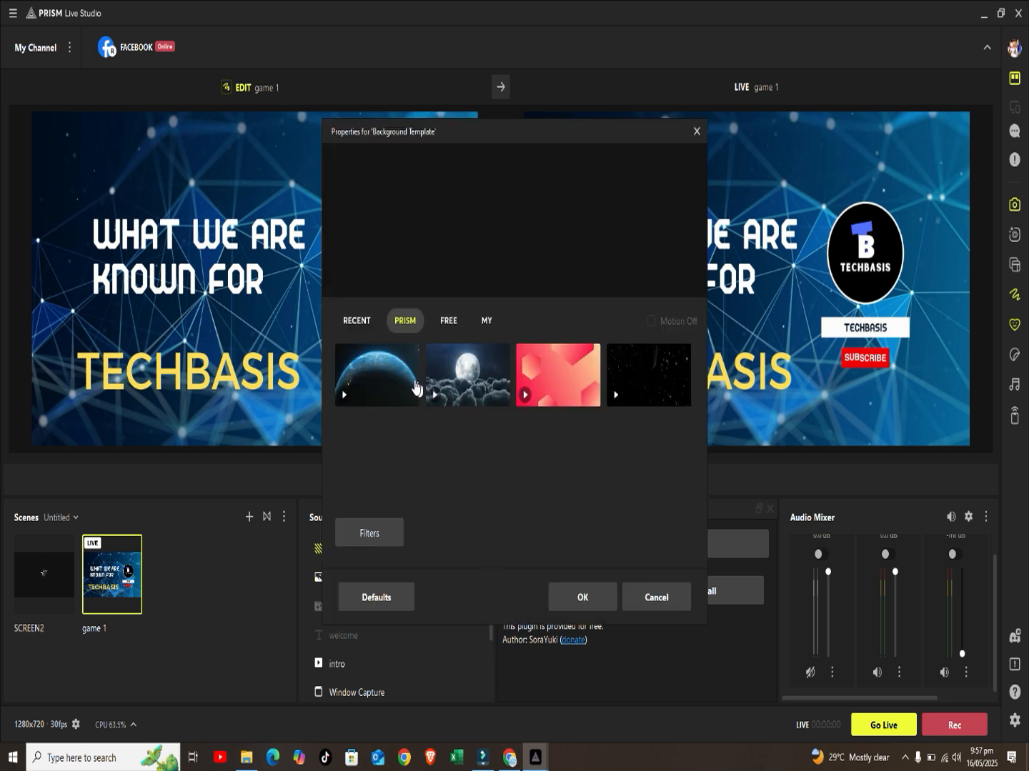
Step: Try the PRISM backgrounds, check the custom background section, and accept the Background Template with the city skyline picture
left_click(395, 386)
left_click(450, 385)
left_click(582, 383)
left_click(613, 383)
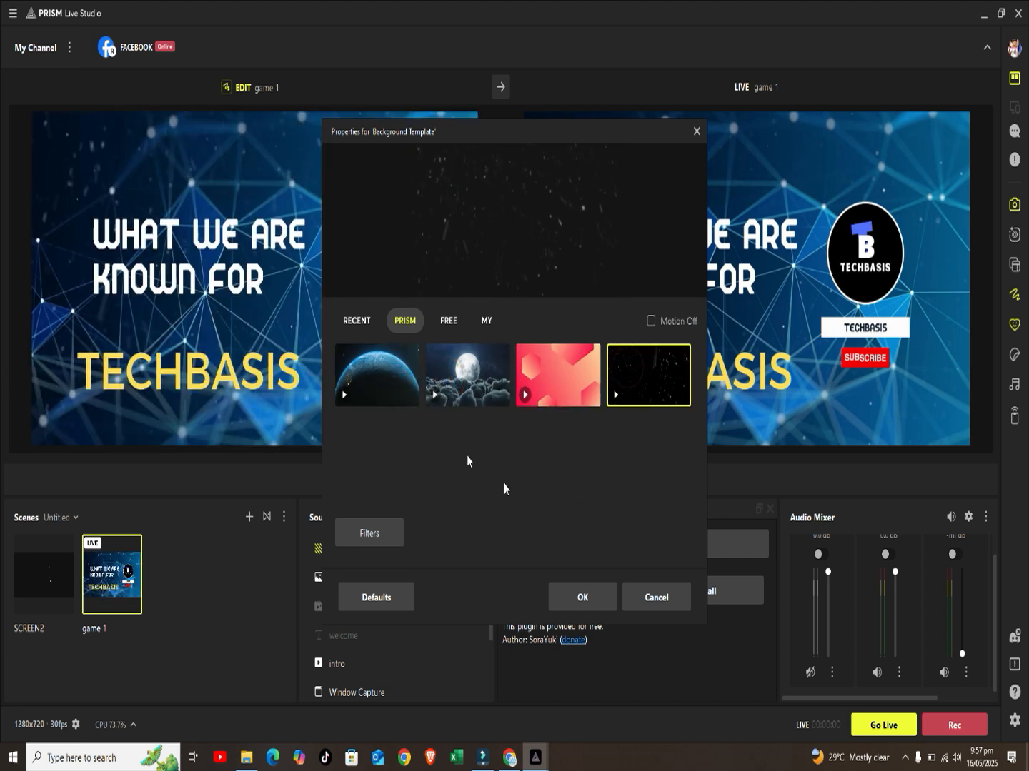
left_click(487, 321)
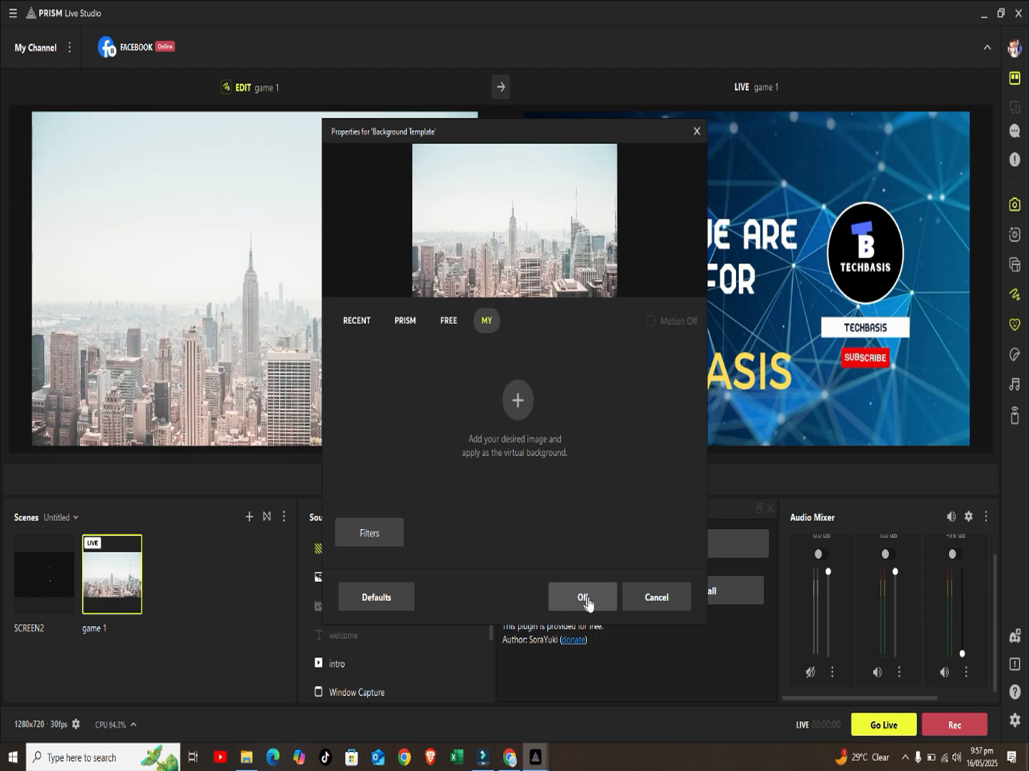
left_click(581, 597)
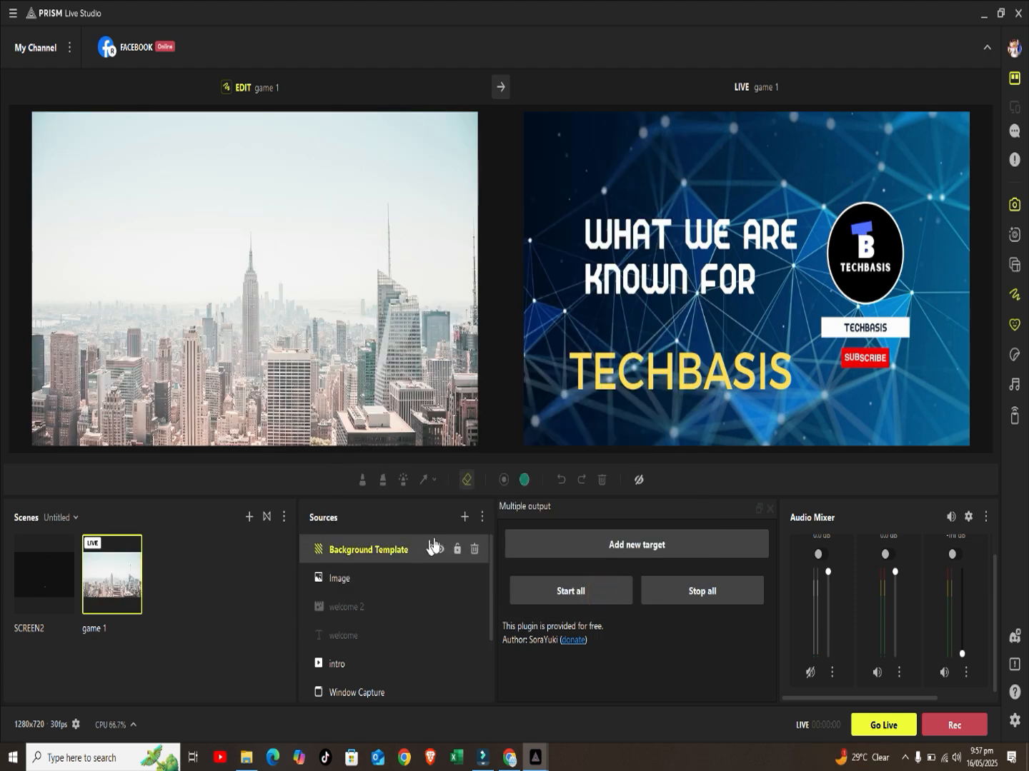
Step: Add a Viewer Count Widget source to game 1, accept its properties and send the scene to the live output
left_click(464, 518)
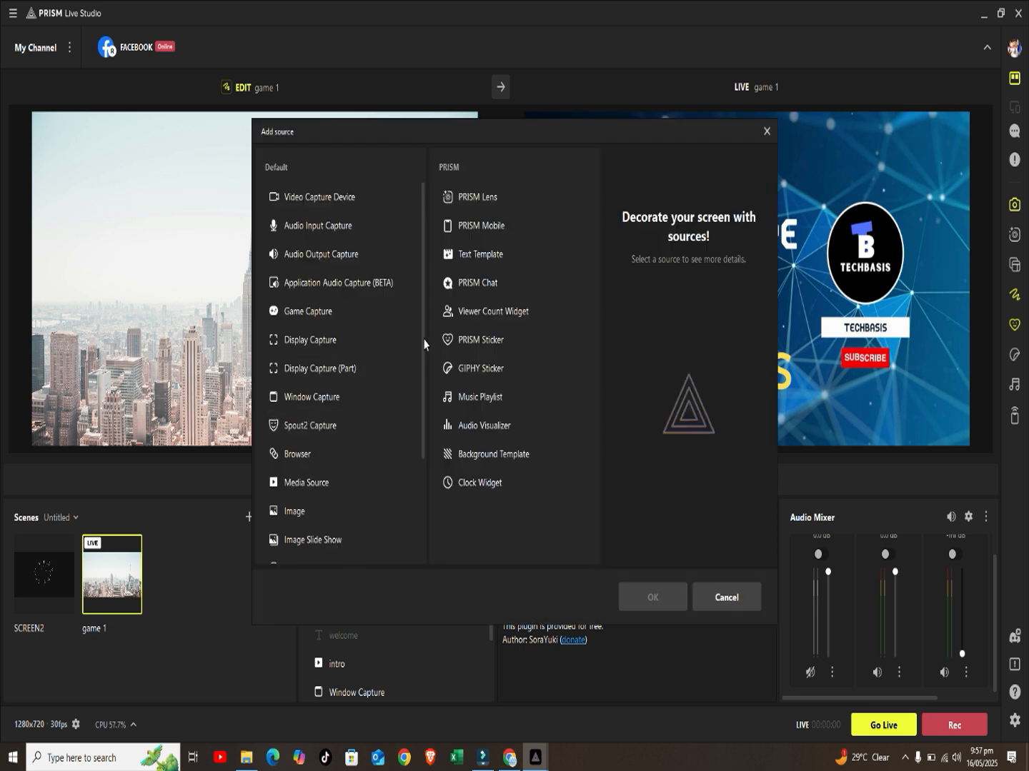
left_click(490, 486)
left_click(488, 316)
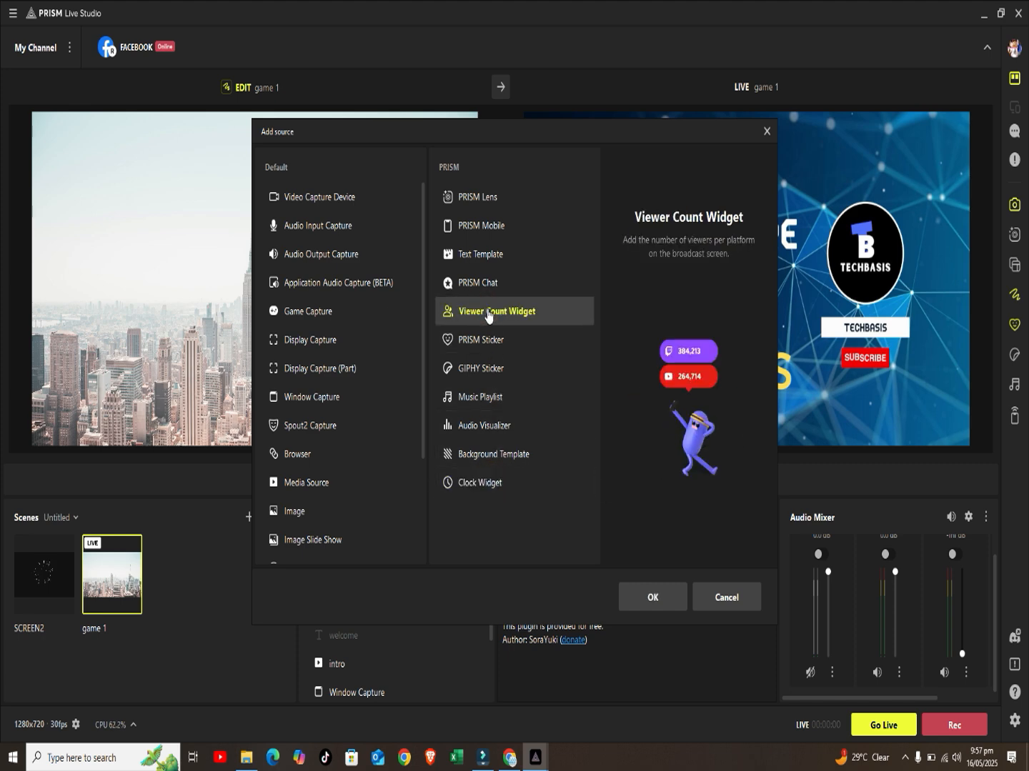
left_click(653, 597)
left_click(470, 486)
left_click(583, 597)
left_click(501, 91)
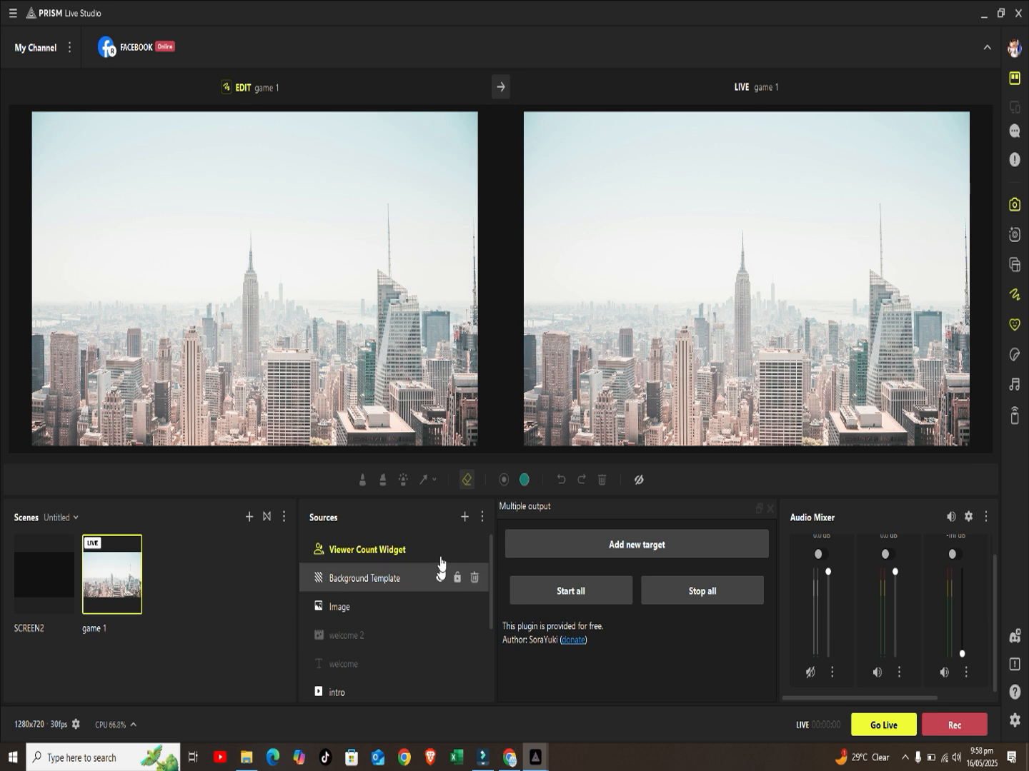
Step: Add an Audio Visualizer source to the game 1 scene
left_click(466, 517)
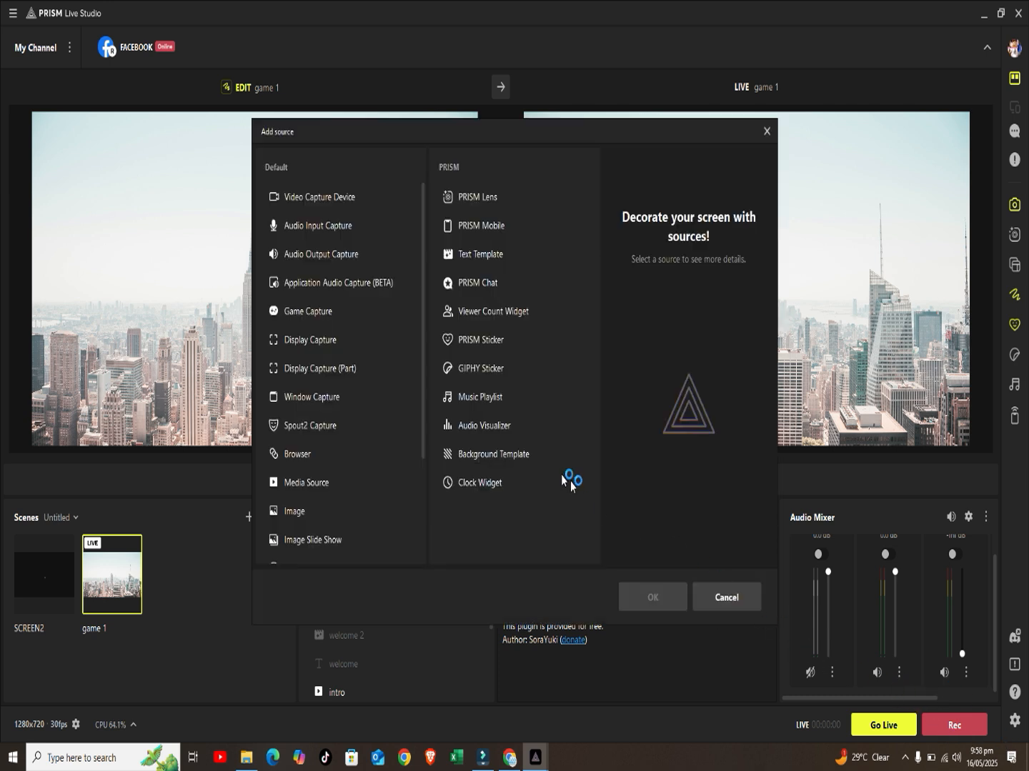
left_click(472, 427)
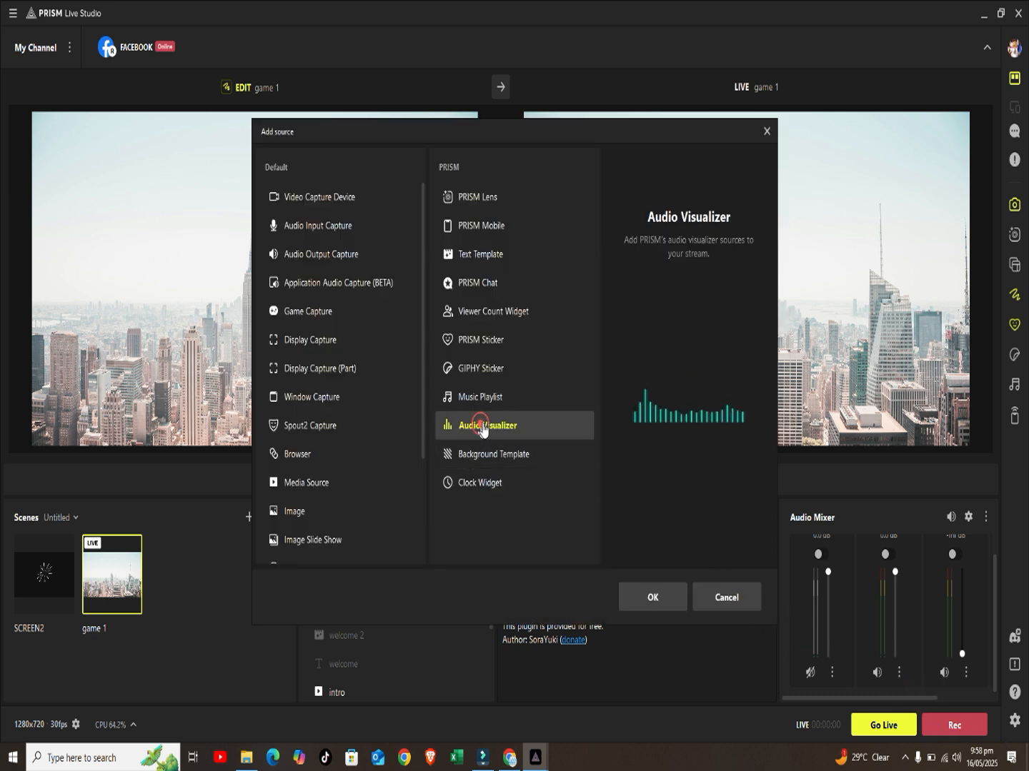
left_click(649, 604)
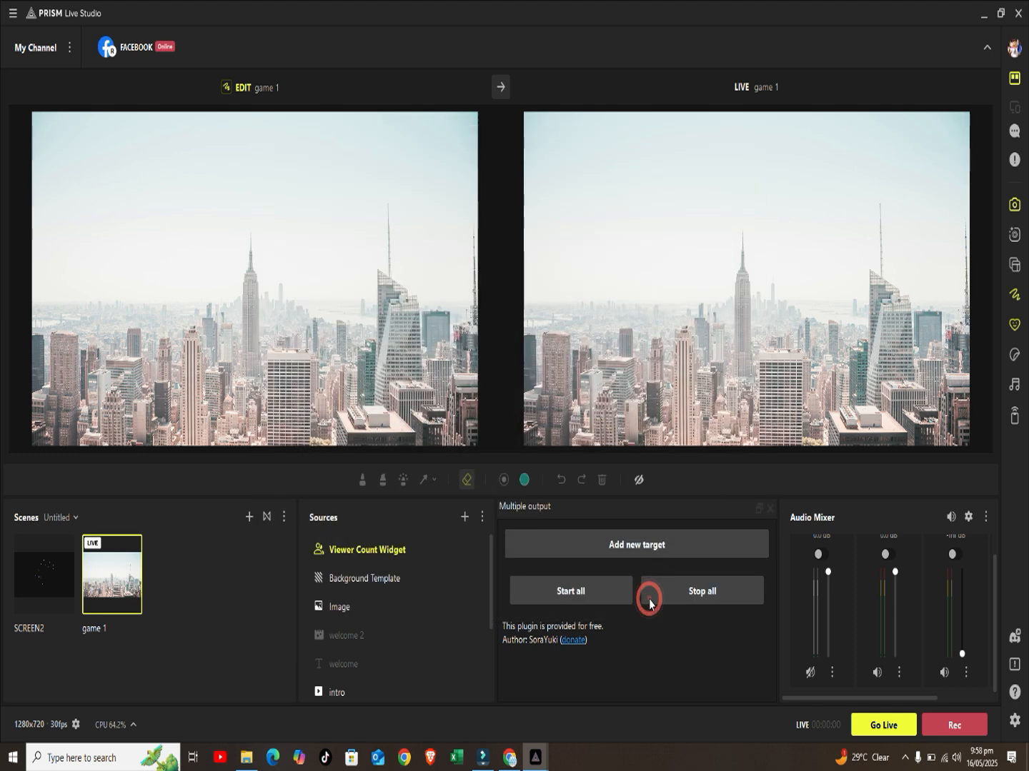
left_click(480, 495)
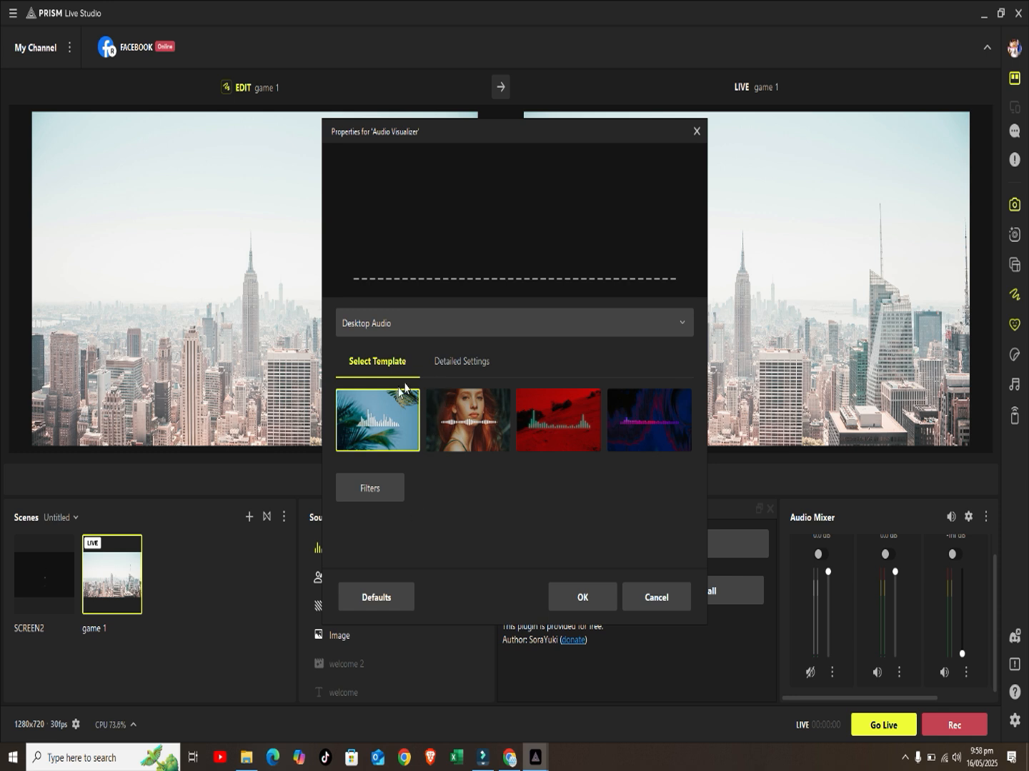
Step: Try the second visualizer template, review its detailed color and bar settings, and set the visualizer's audio source to usb mic
left_click(428, 423)
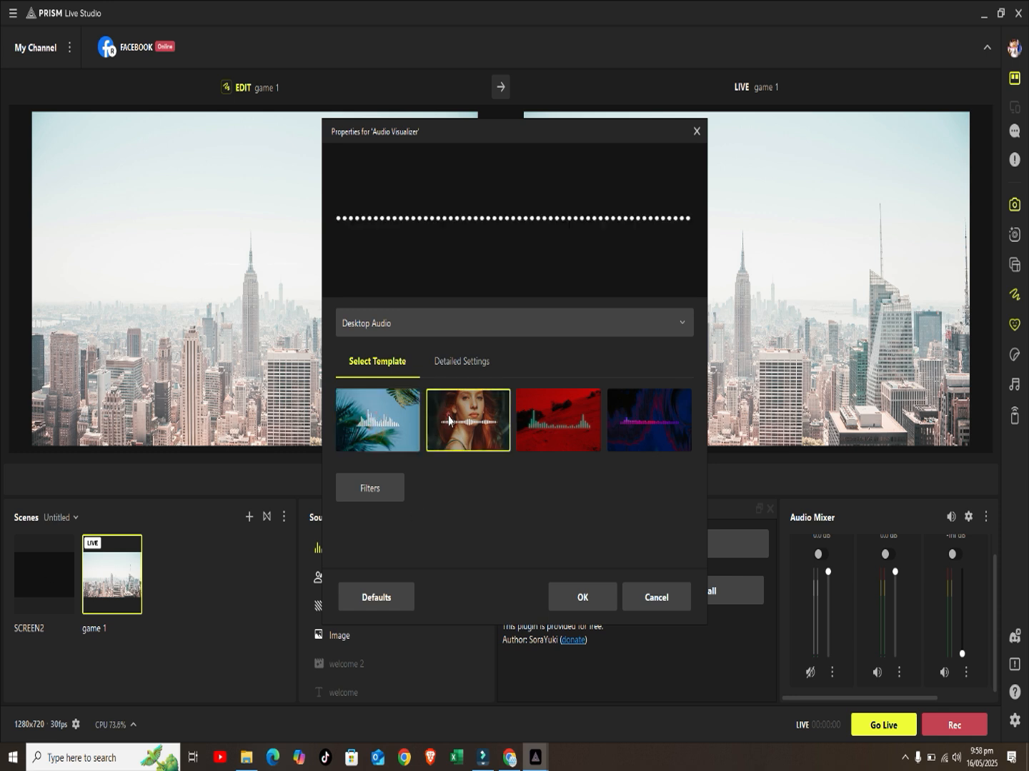
left_click(461, 363)
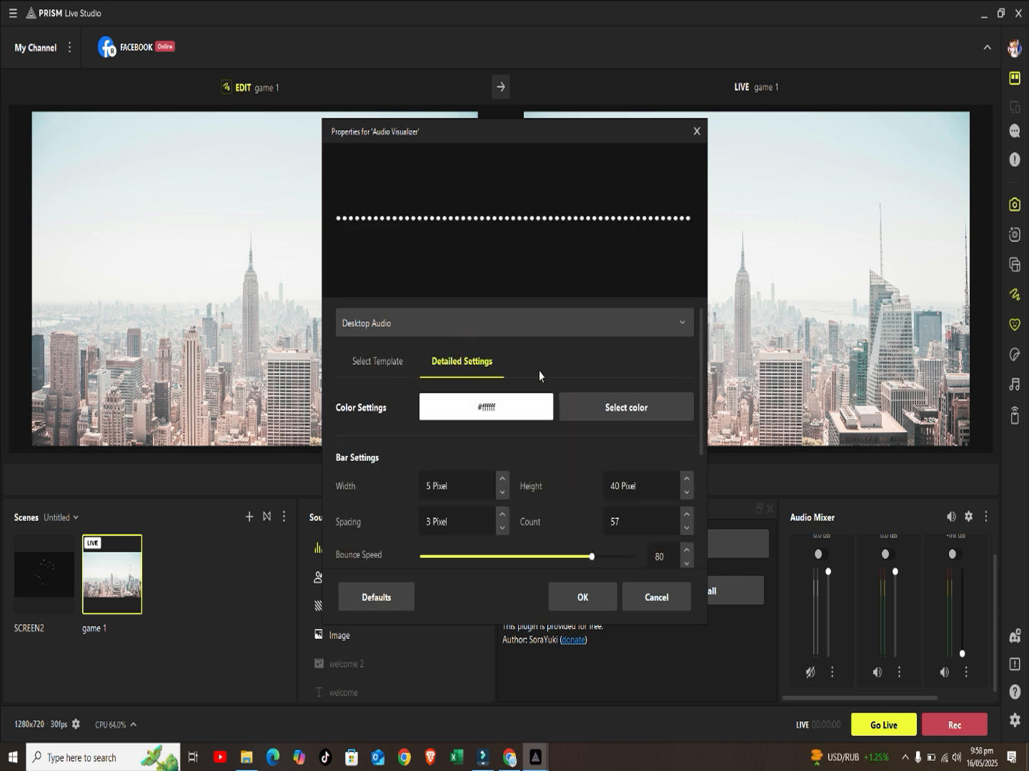
scroll(538, 371, "down", 1)
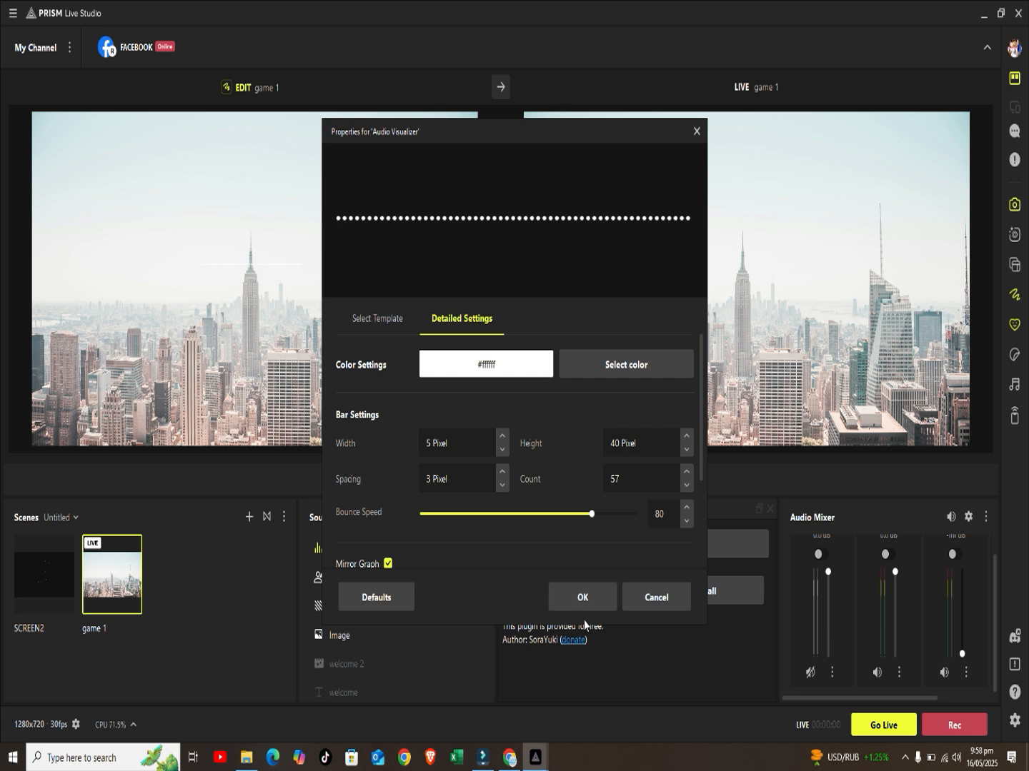
scroll(642, 442, "up", 1)
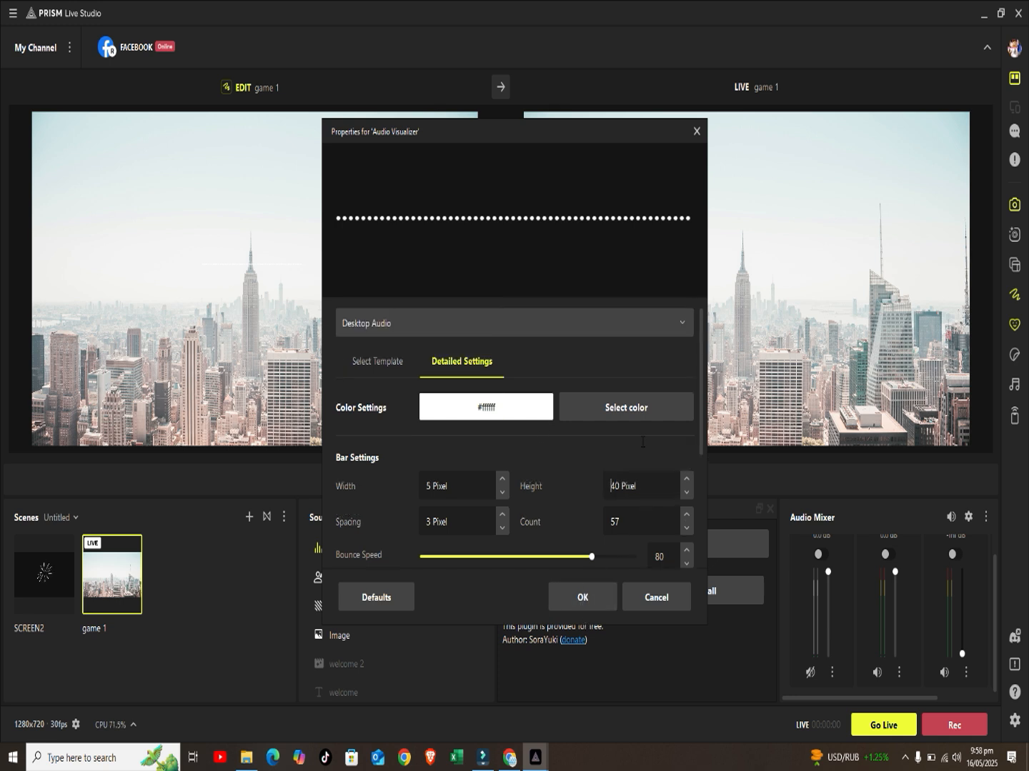
left_click(350, 364)
left_click(388, 323)
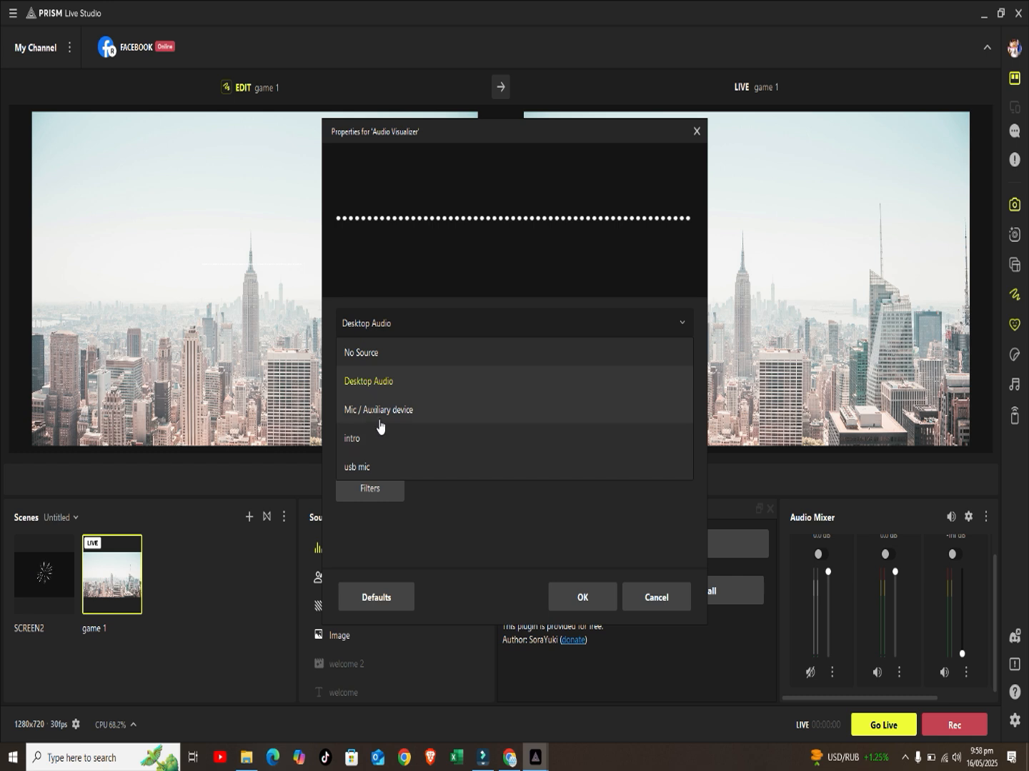
left_click(372, 469)
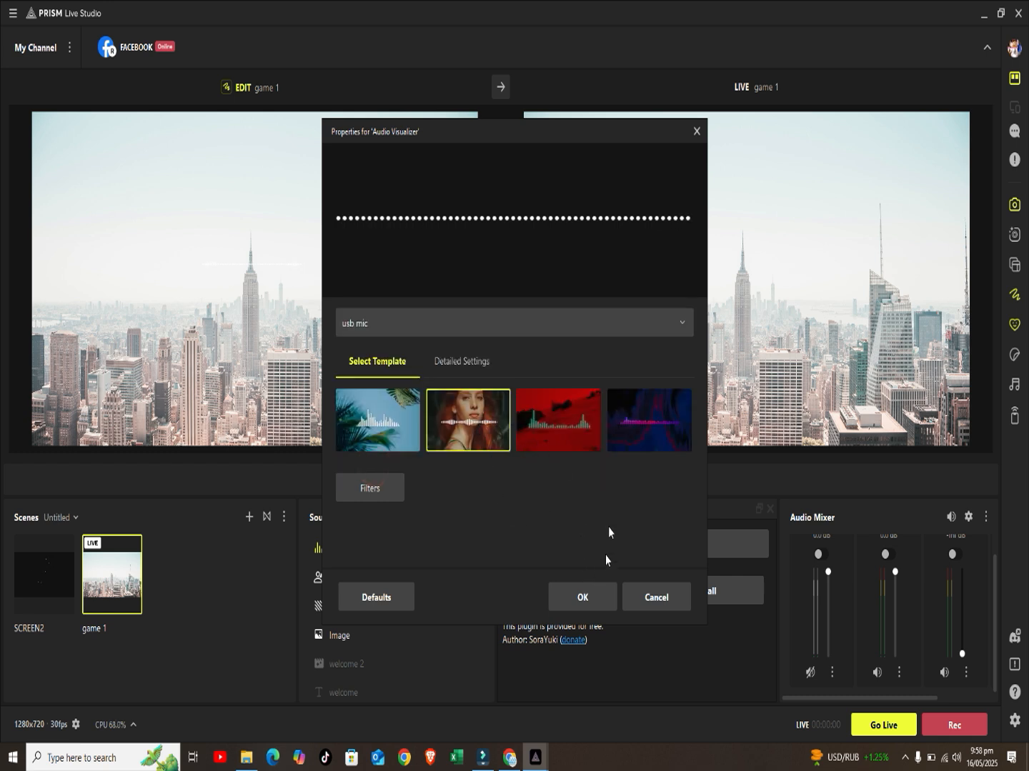
Step: Try the third visualizer template, apply the purple fourth one and accept the Audio Visualizer properties
left_click(576, 431)
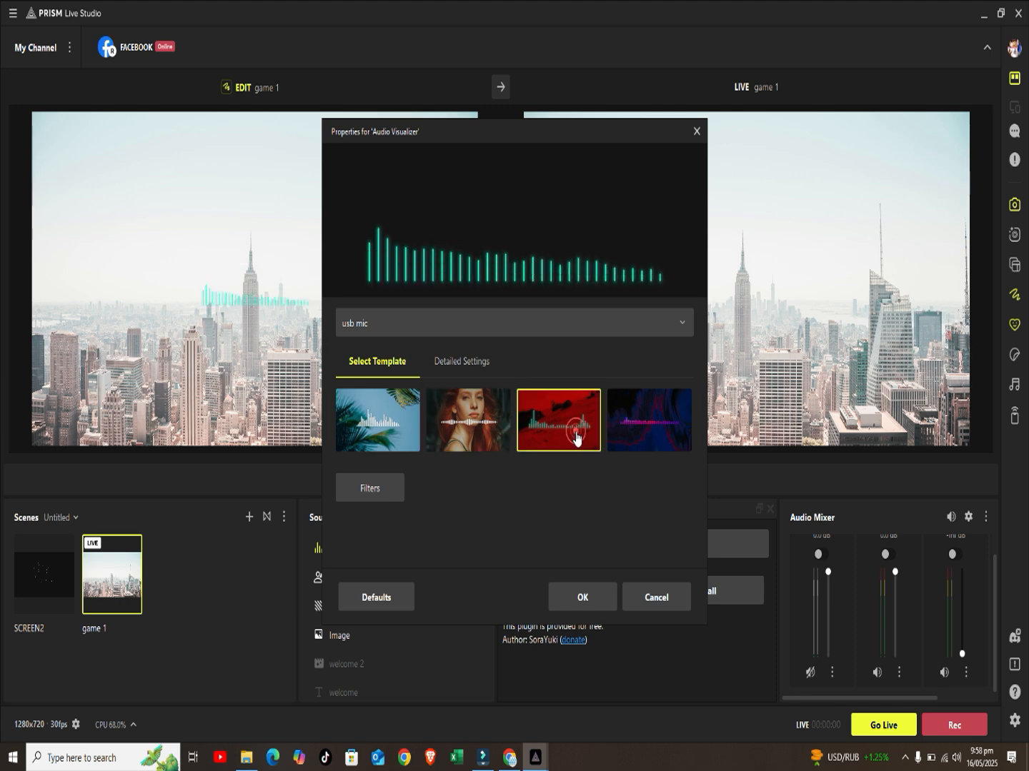
left_click(622, 435)
left_click(583, 597)
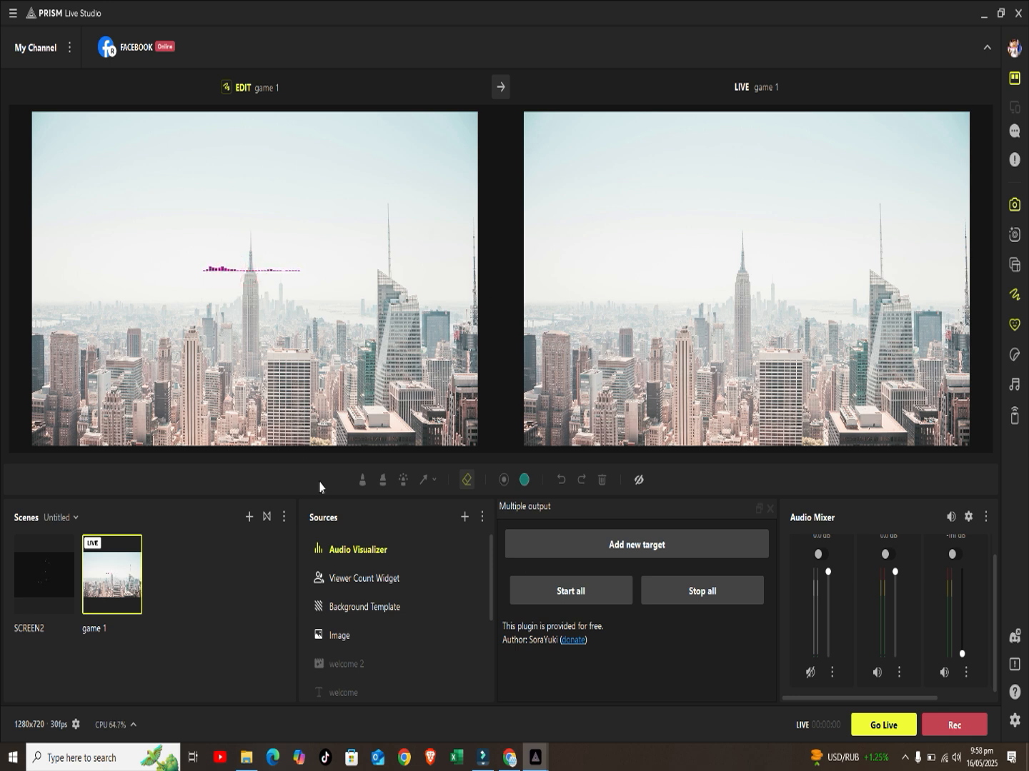
double_click(389, 550)
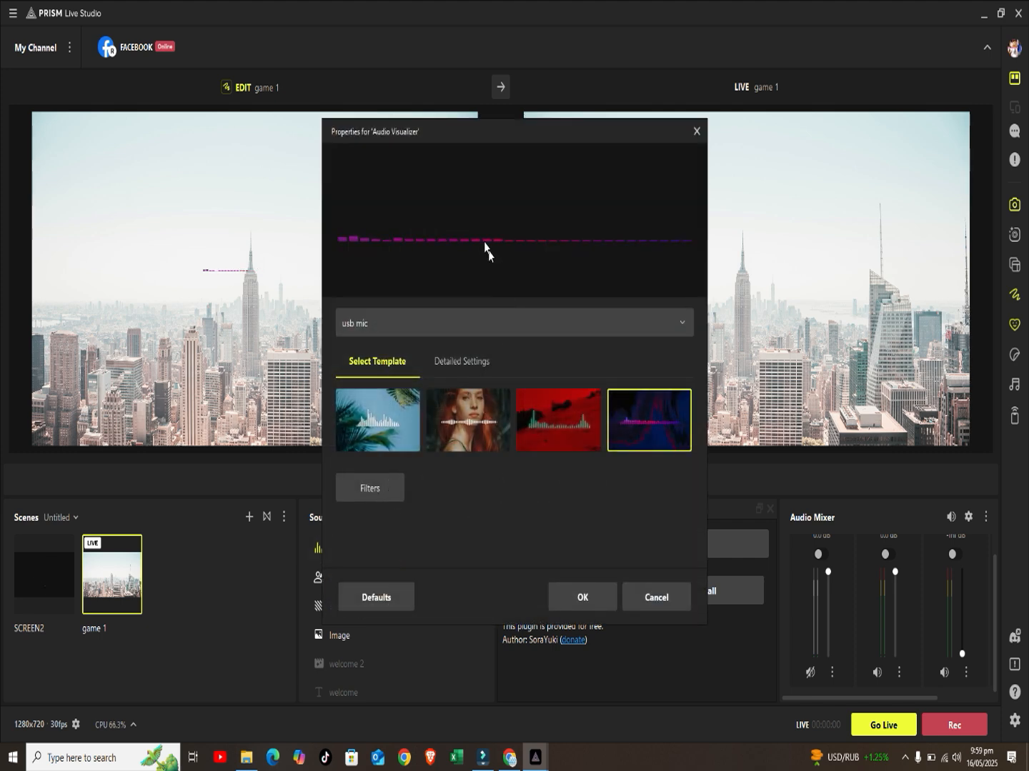
left_click(582, 597)
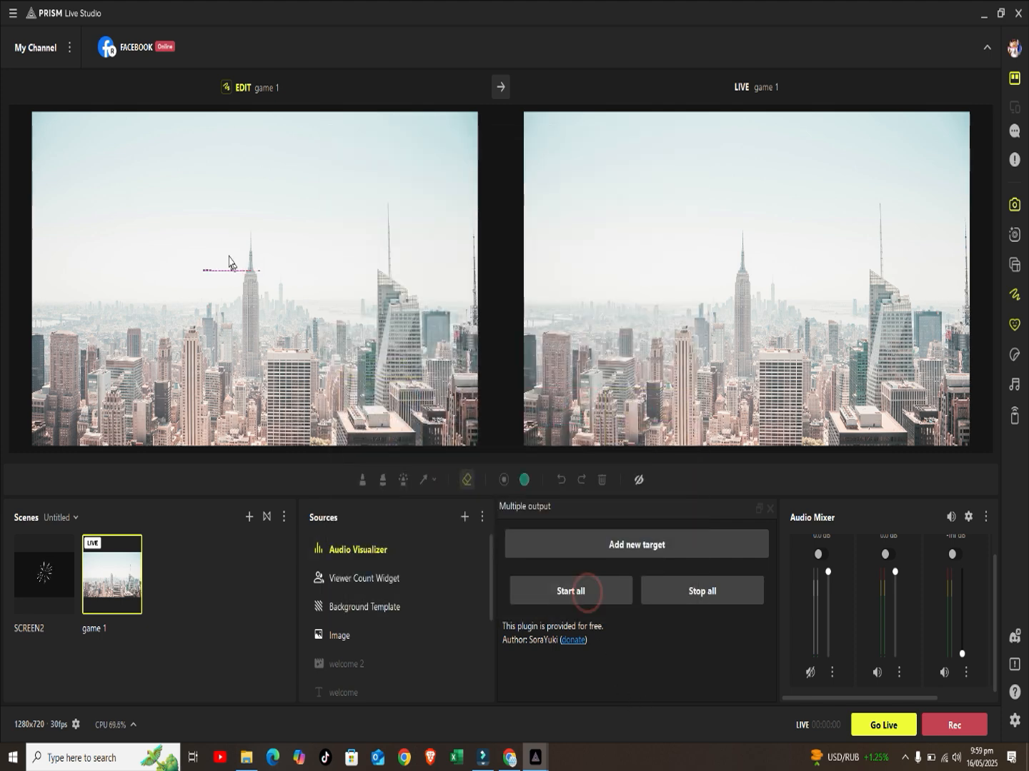
Step: Send game 1 with the audio visualizer to the live output and hide the Audio Visualizer source in the edited scene
left_click(501, 88)
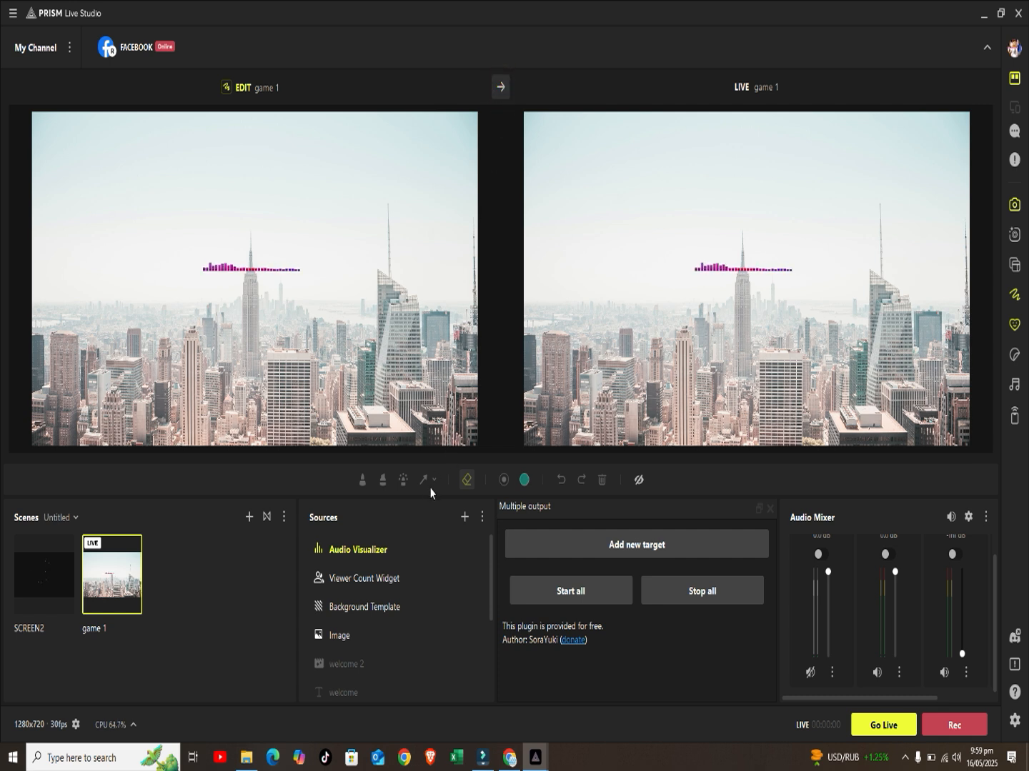
left_click(440, 550)
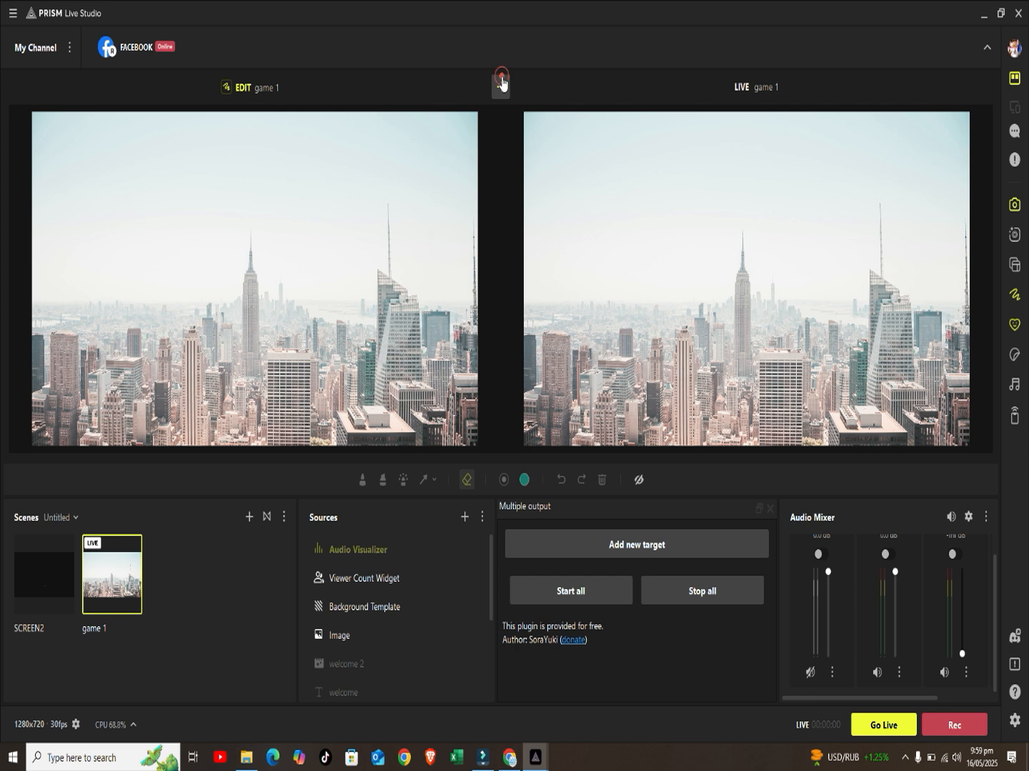
Step: Look through the source types available for the game 1 scene and leave the list without adding one
left_click(464, 518)
left_click(464, 518)
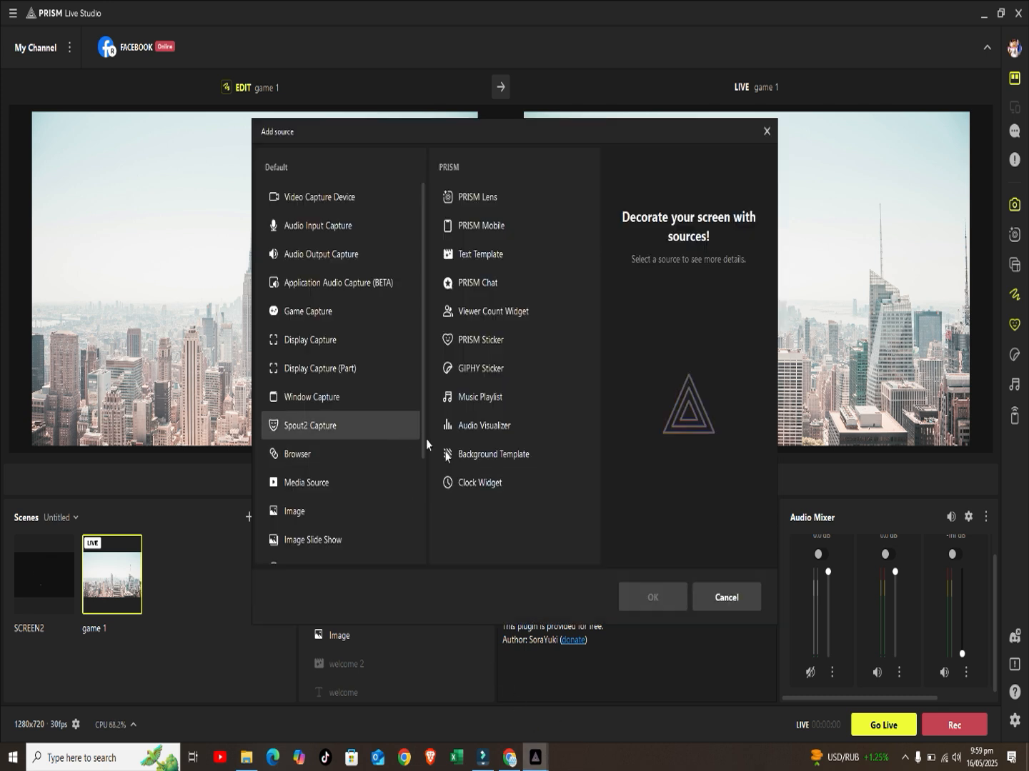
scroll(356, 500, "down", 1)
scroll(355, 500, "down", 3)
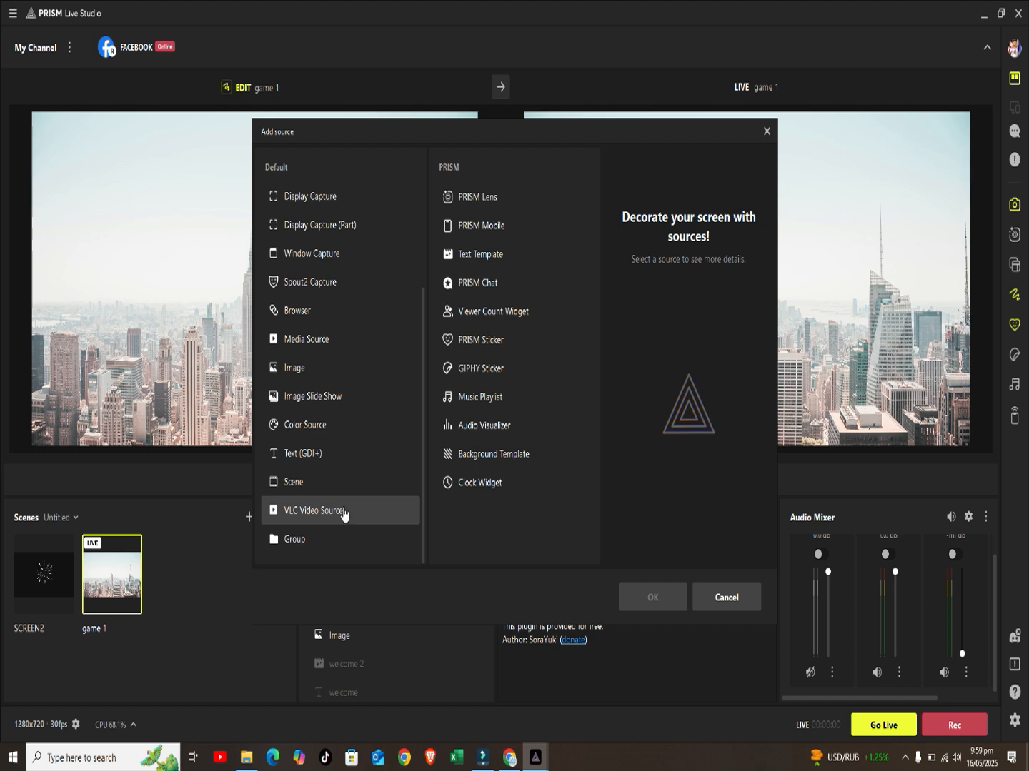
left_click(749, 601)
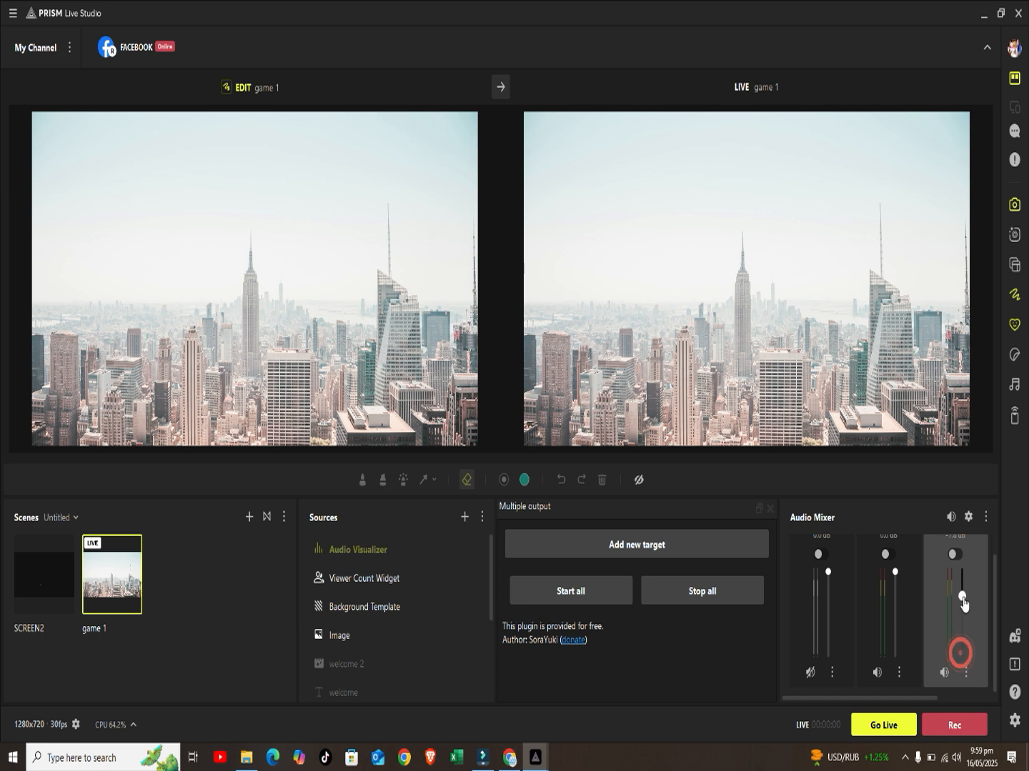
Step: Set the volume of the silenced Audio Mixer channel to about -7.0 dB and try its toggle on and off
left_click(955, 555)
left_click_drag(994, 606, 962, 696)
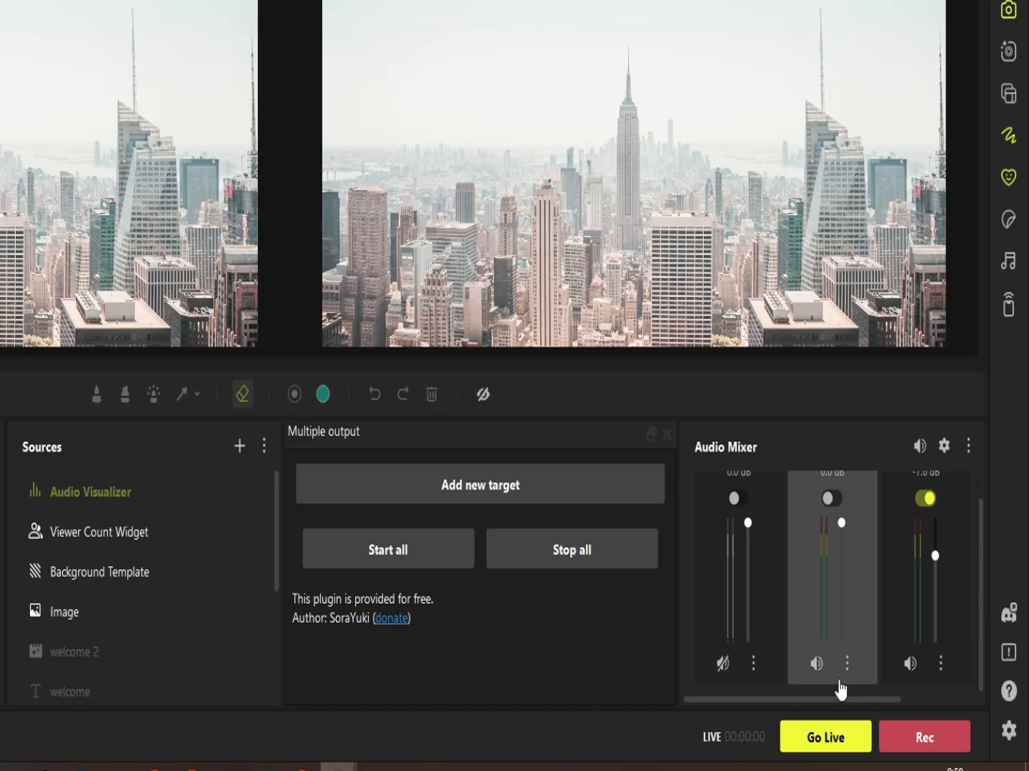
left_click_drag(902, 697, 968, 695)
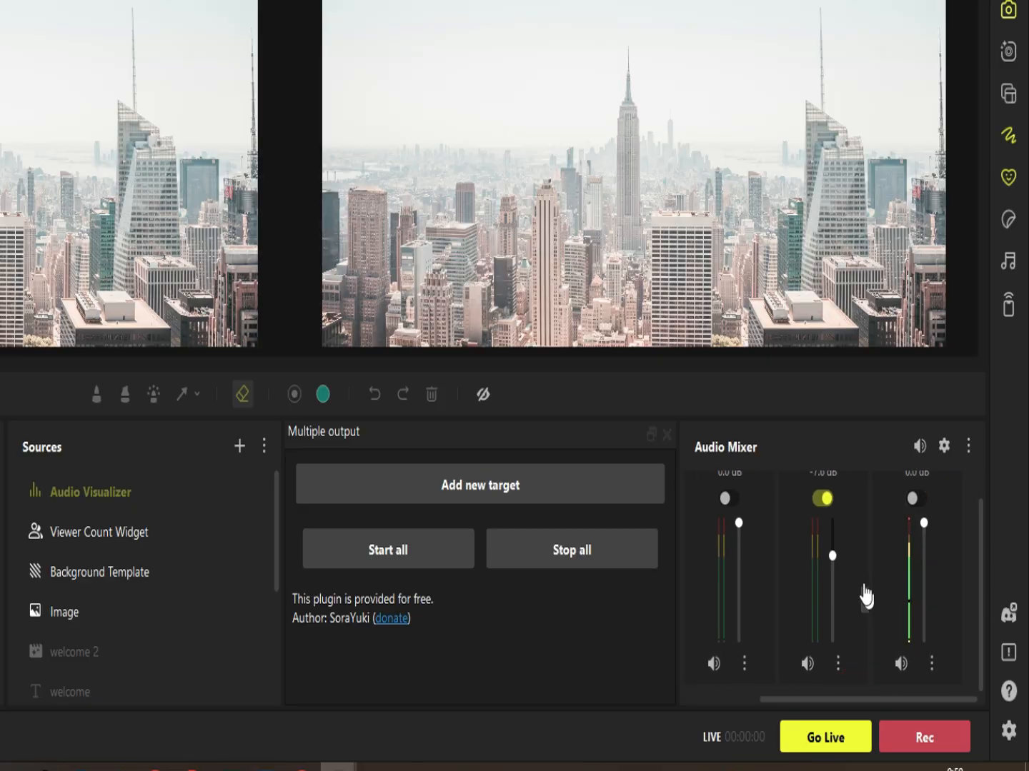
left_click(822, 498)
Step: Add a VST 2.x Plug-in filter to usb mic and load the TR5 Black 76 plug-in in it
left_click(932, 665)
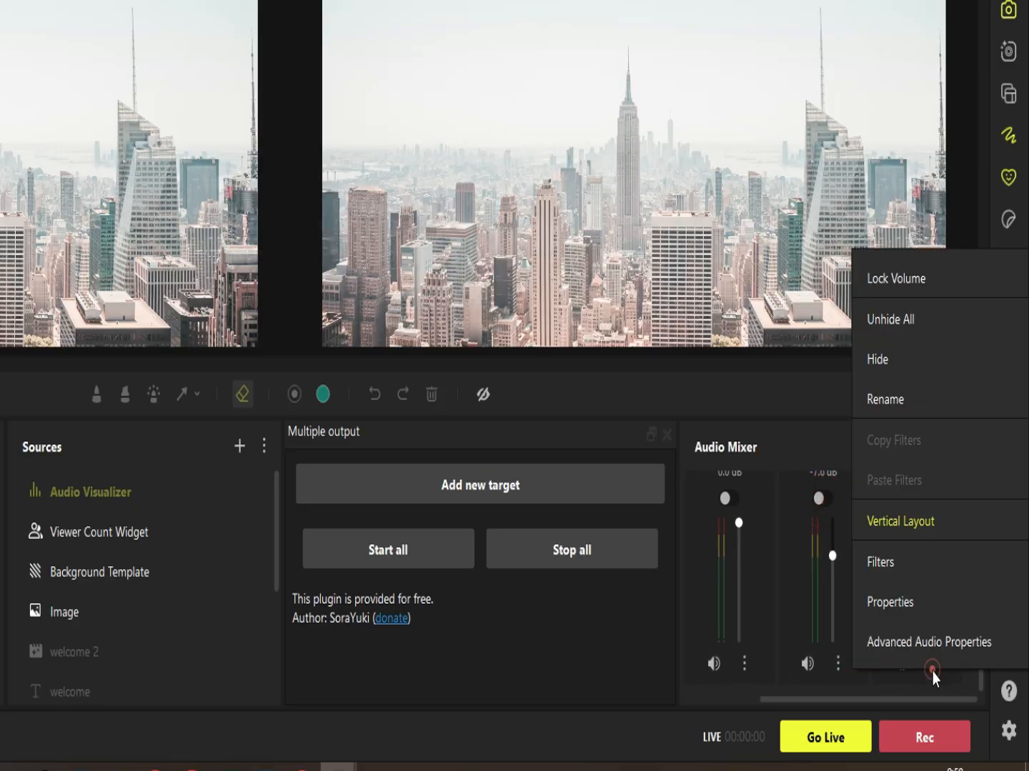
left_click(913, 564)
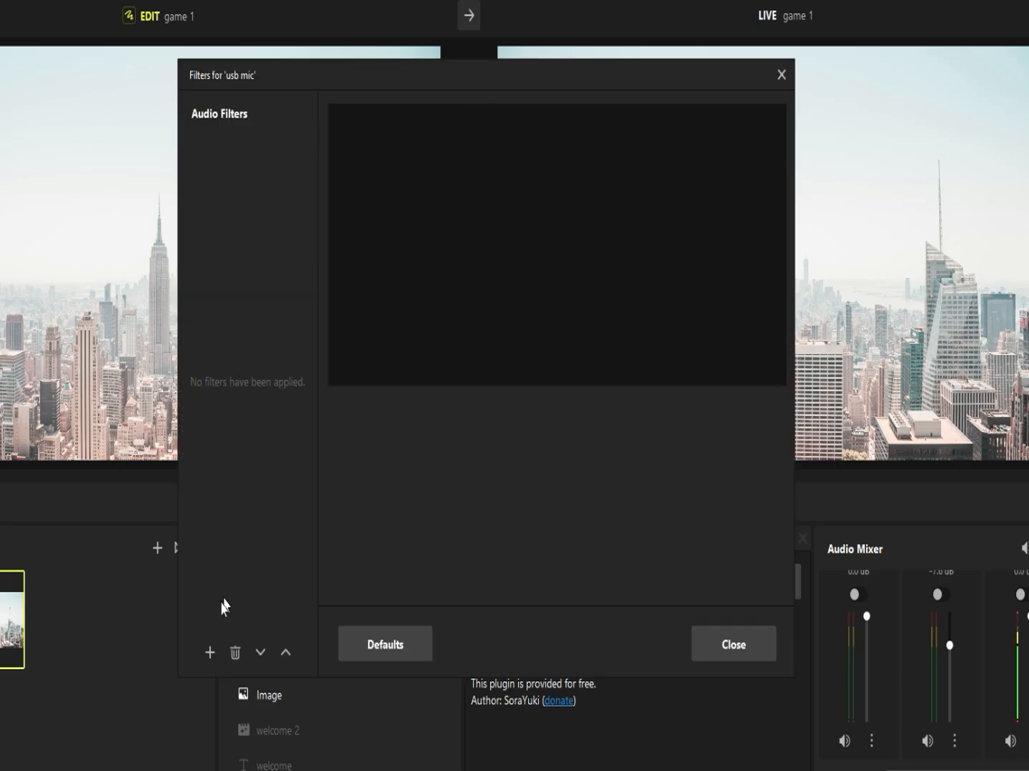
left_click(209, 653)
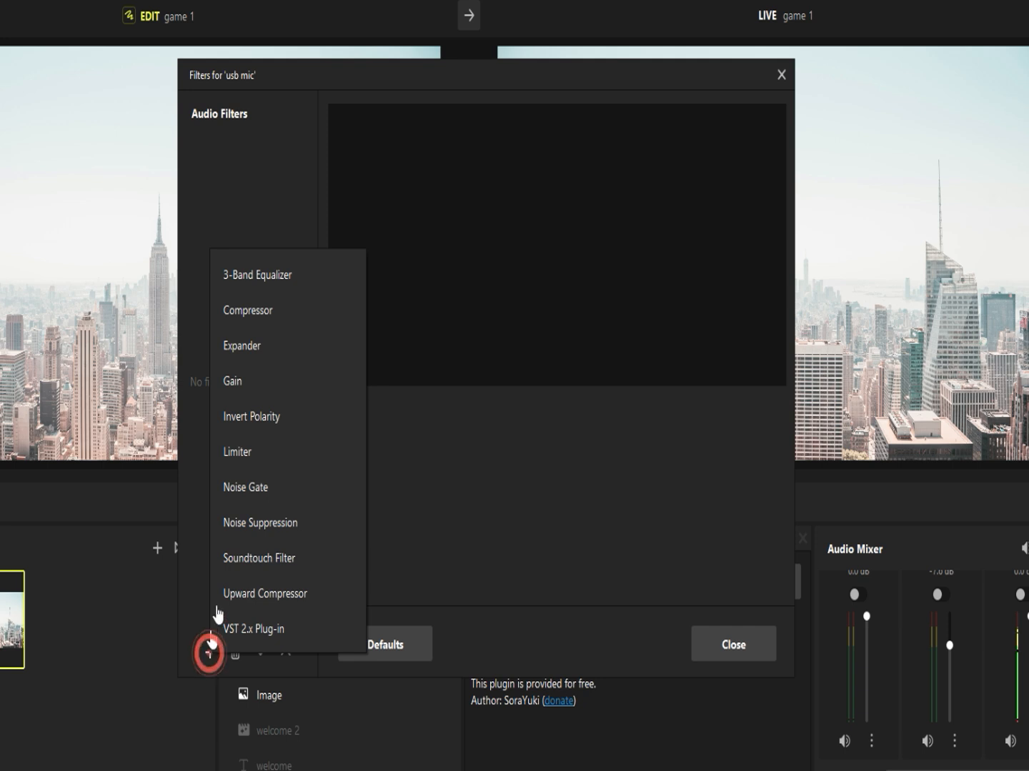
left_click(286, 638)
left_click(461, 440)
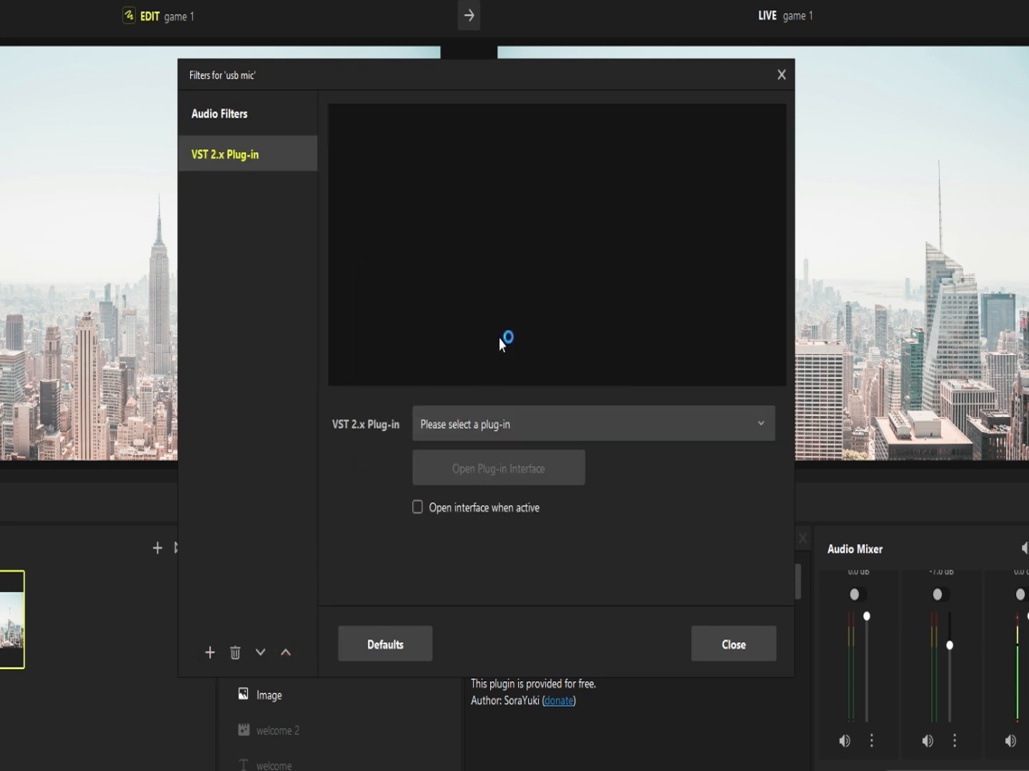
left_click(509, 425)
left_click(477, 505)
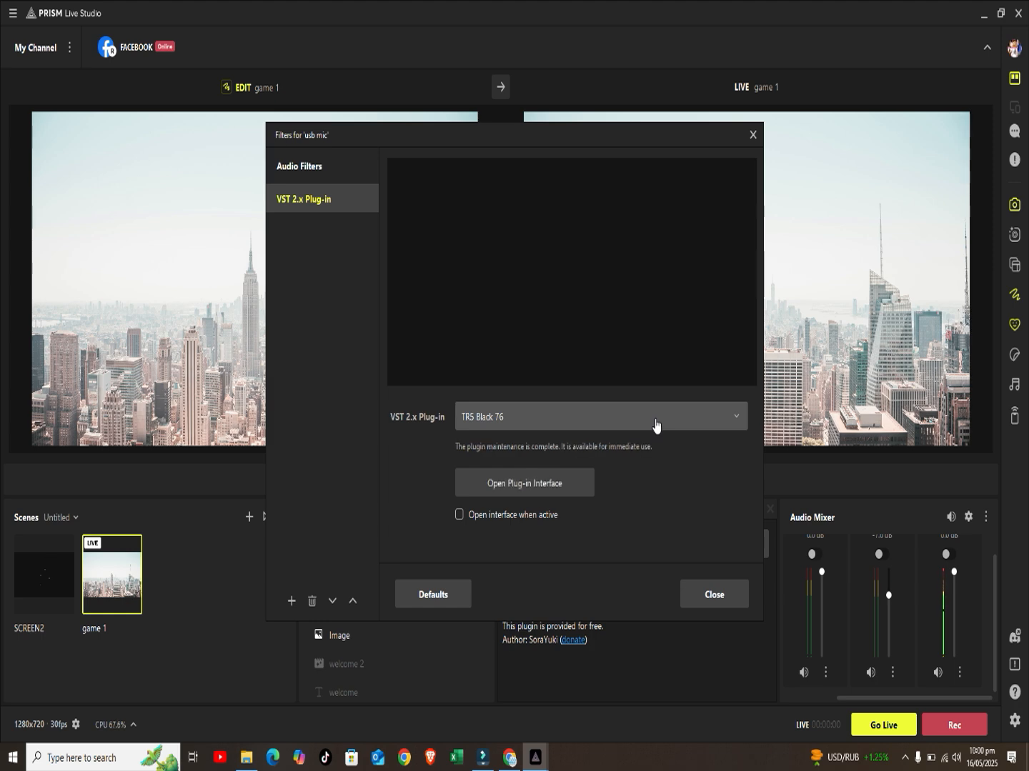
left_click(733, 593)
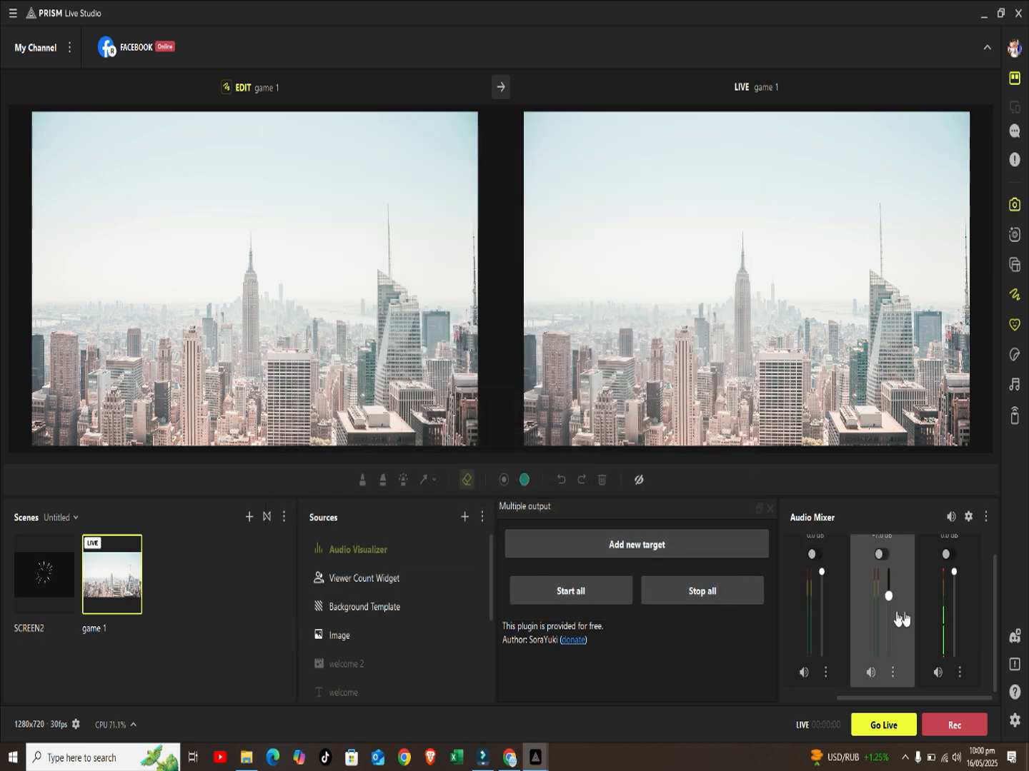
Step: Add a Noise Suppression filter to usb mic, keeping the RNNoise (good quality, more CPU usage) method
left_click(959, 672)
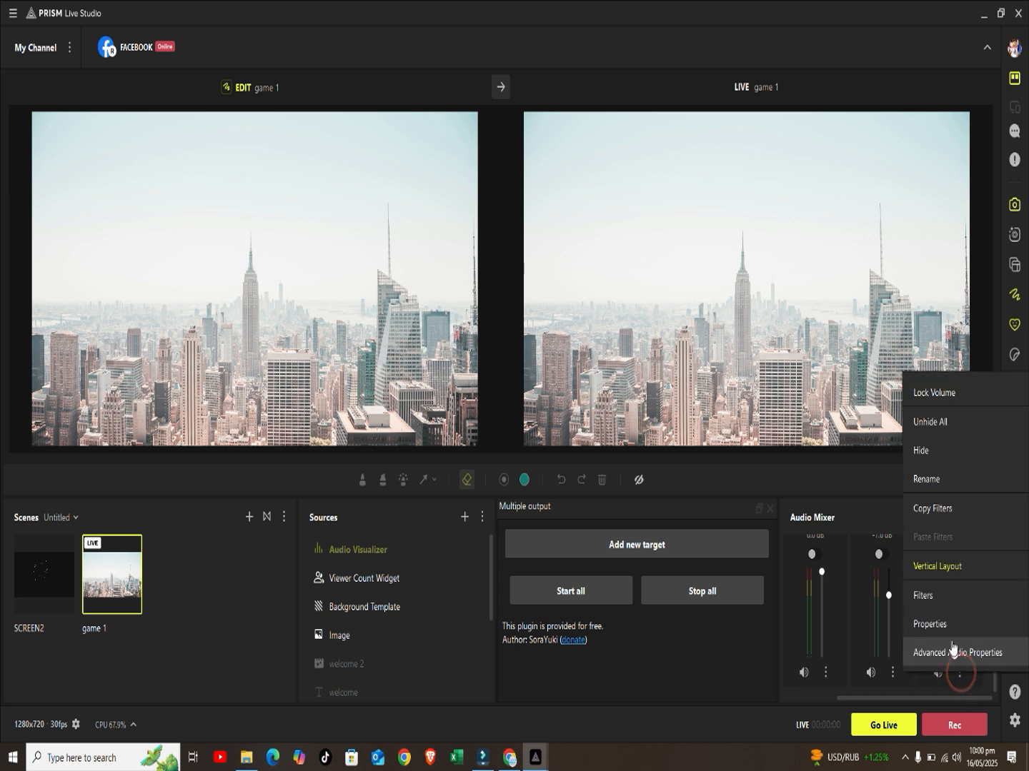
left_click(929, 598)
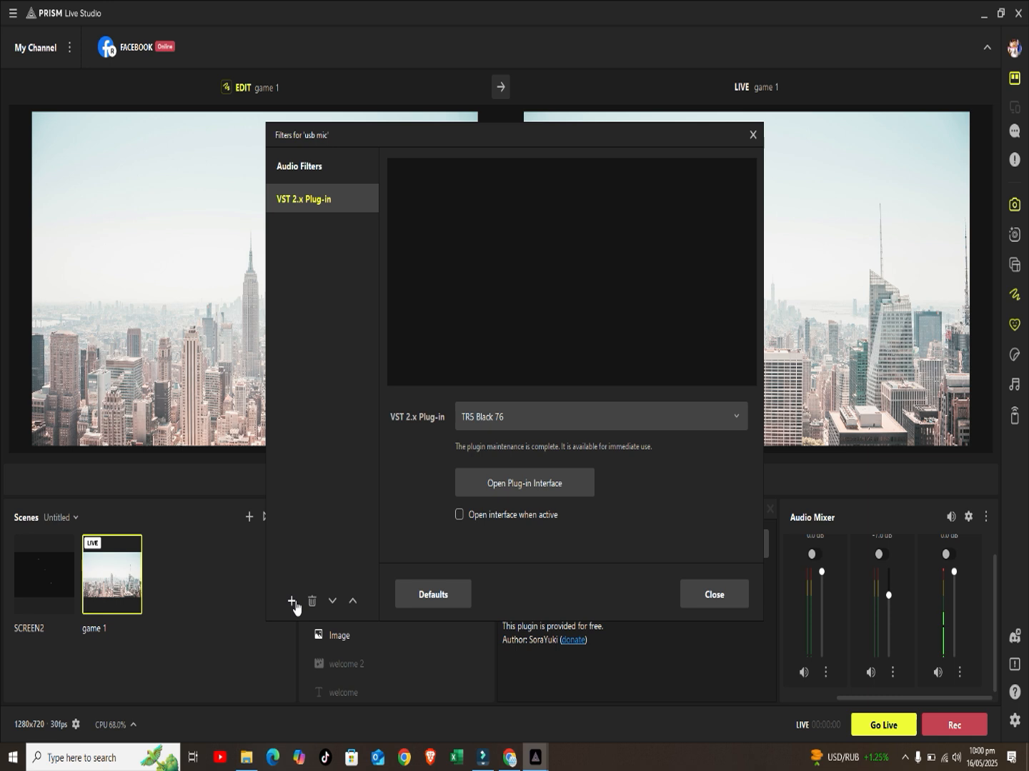
left_click(290, 601)
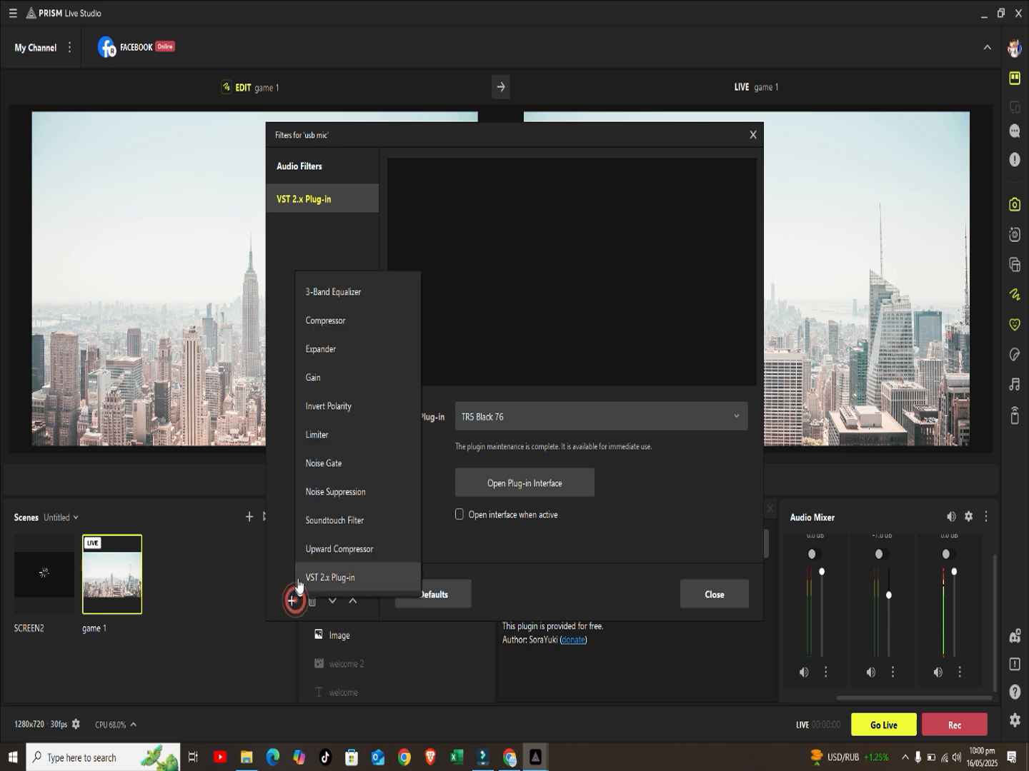
left_click(335, 492)
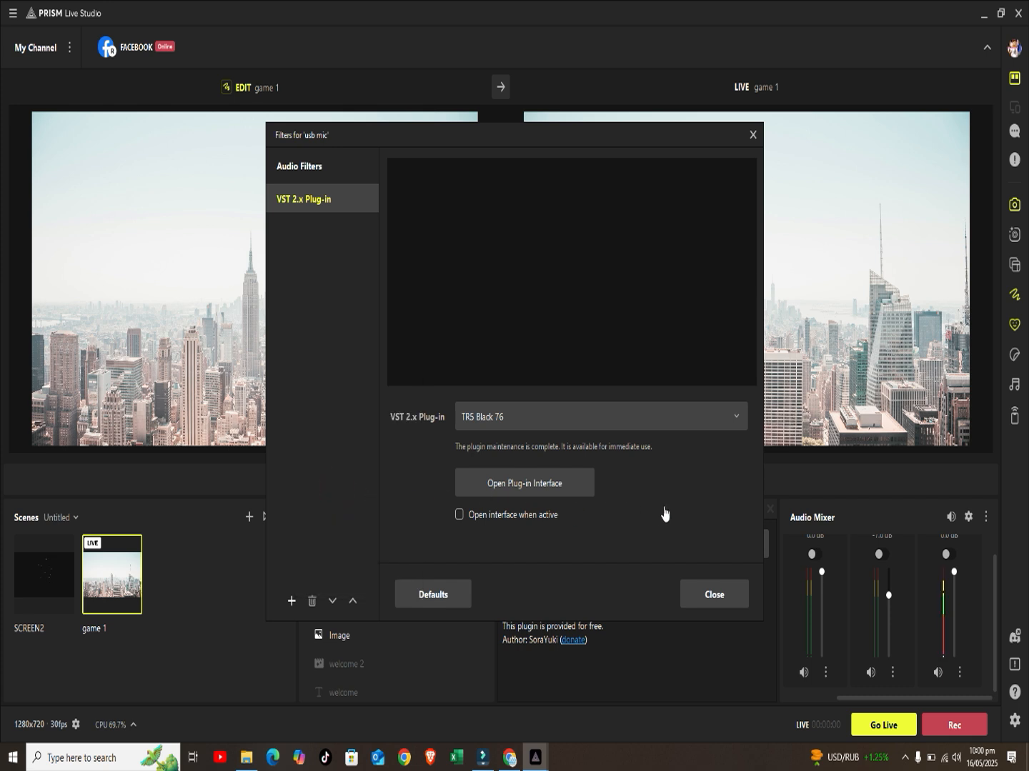
left_click(474, 423)
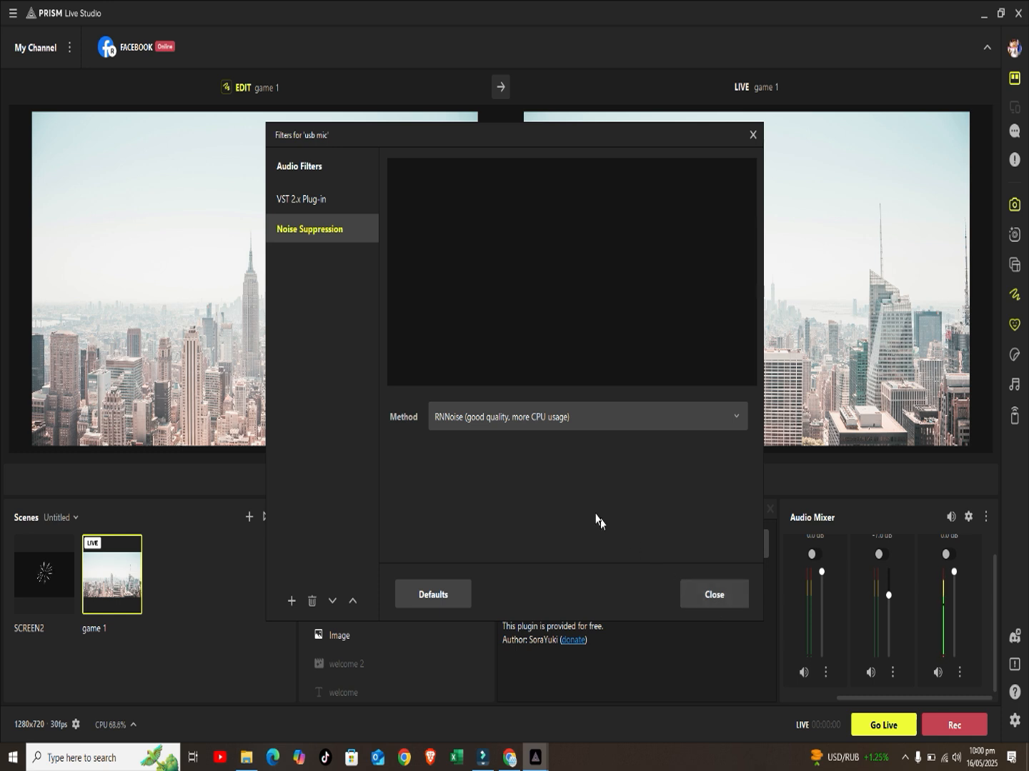
left_click(595, 413)
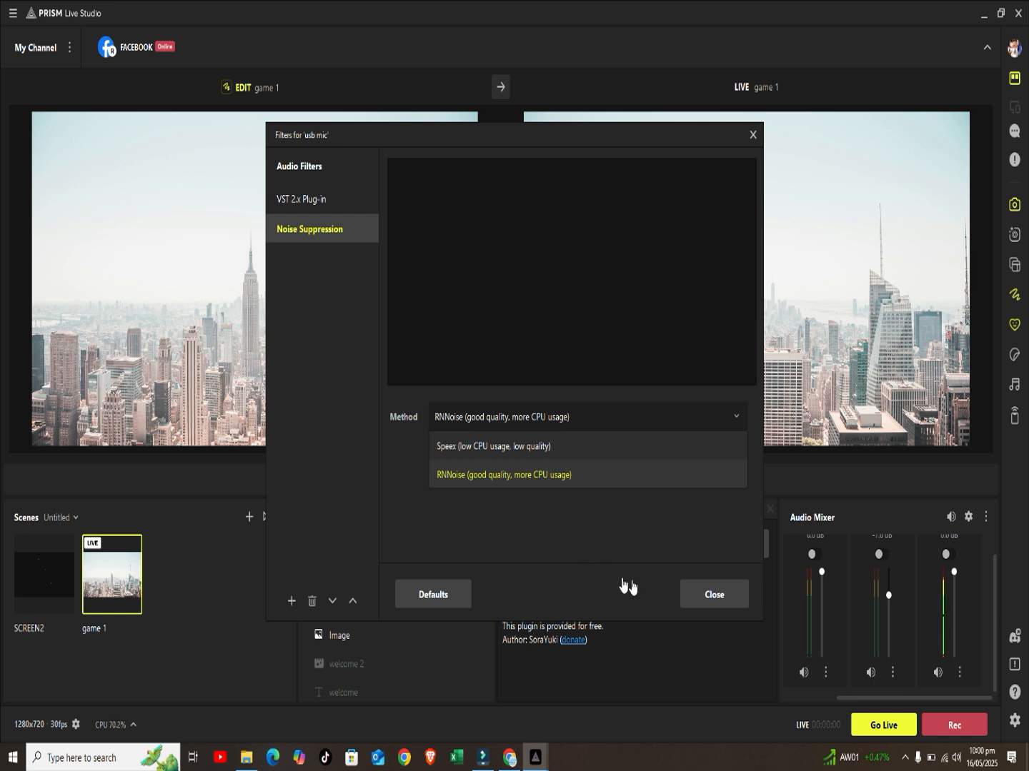
left_click(717, 602)
left_click(715, 596)
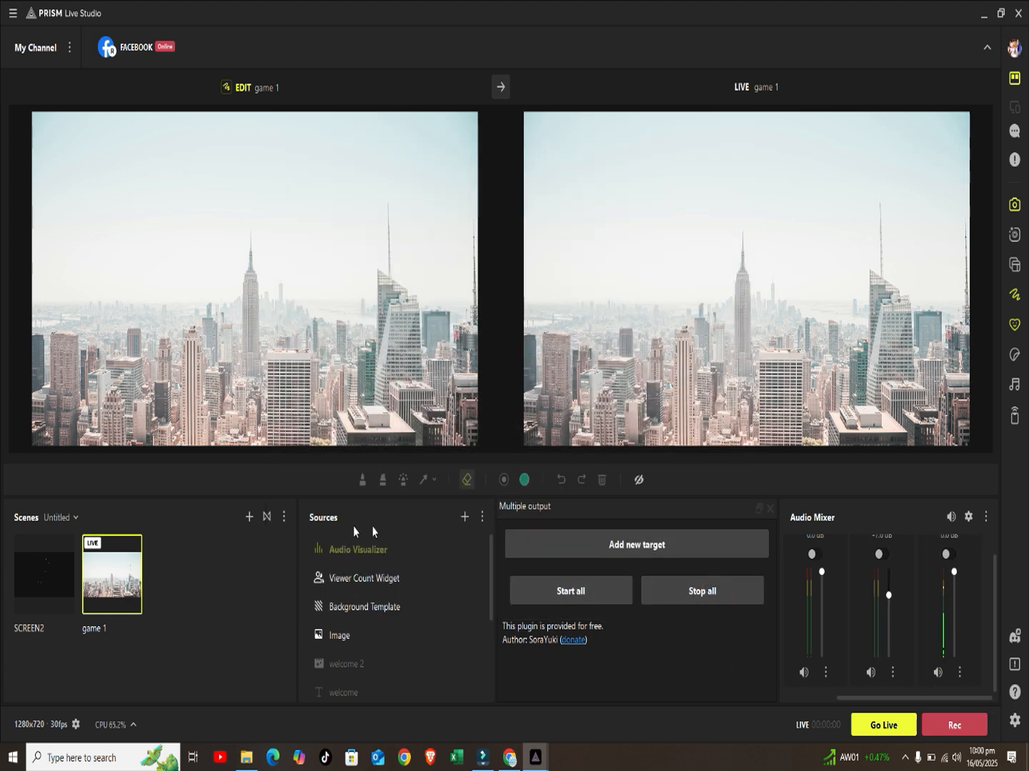
Step: Review the audio filters of the usb mic source from the Sources list
scroll(429, 575, "down", 3)
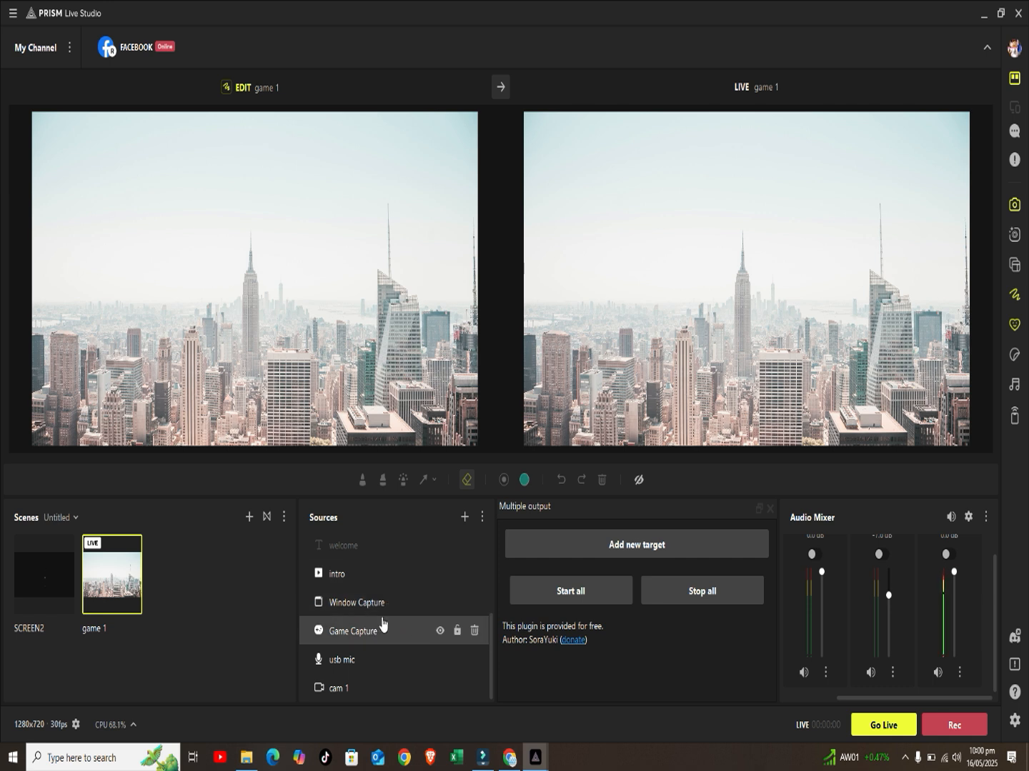
right_click(389, 663)
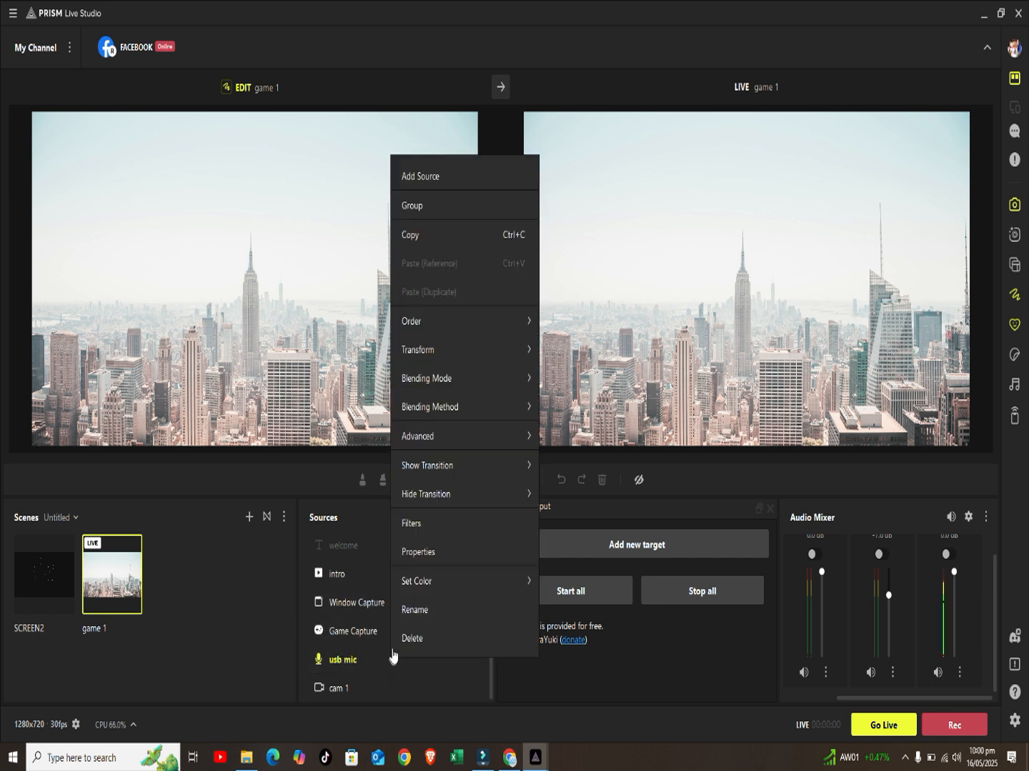
left_click(437, 525)
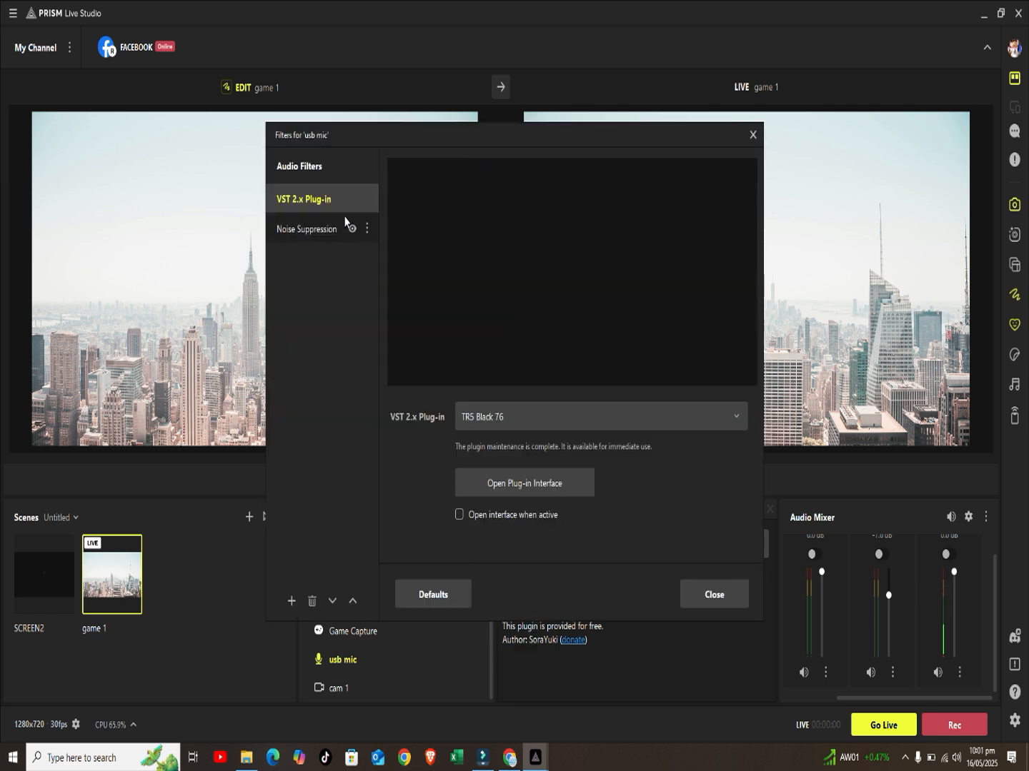
left_click(732, 602)
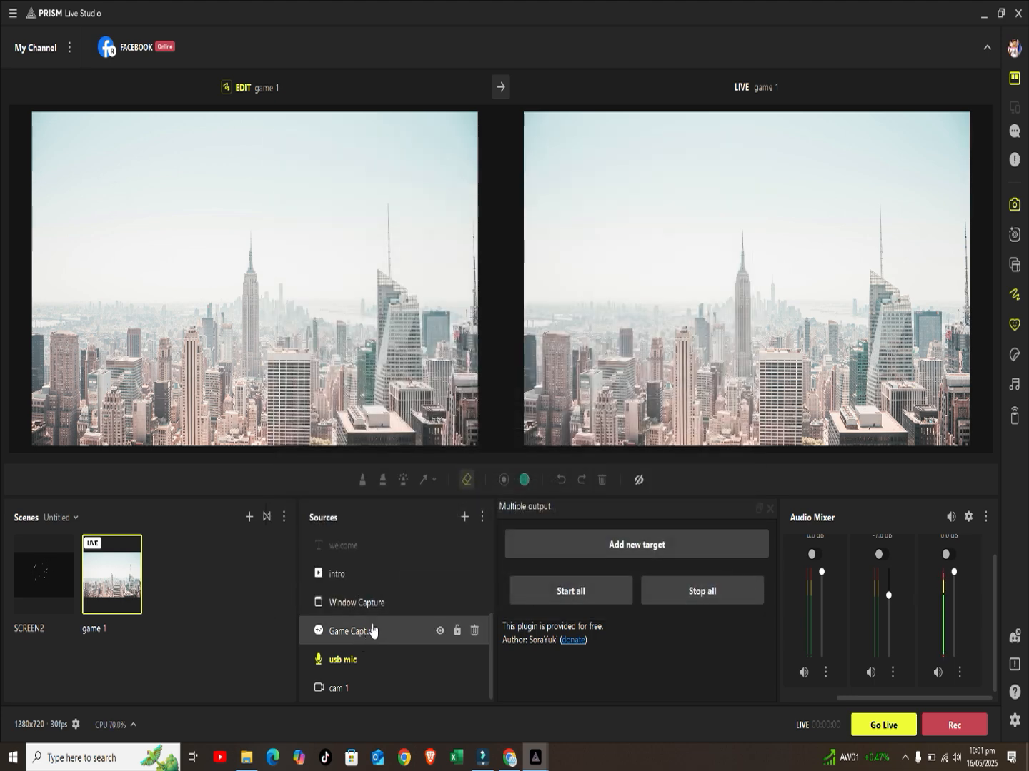
Step: Open the filters of the cam 1 source and examine its available effect filter and audio/video filter types
left_click(356, 688)
right_click(359, 690)
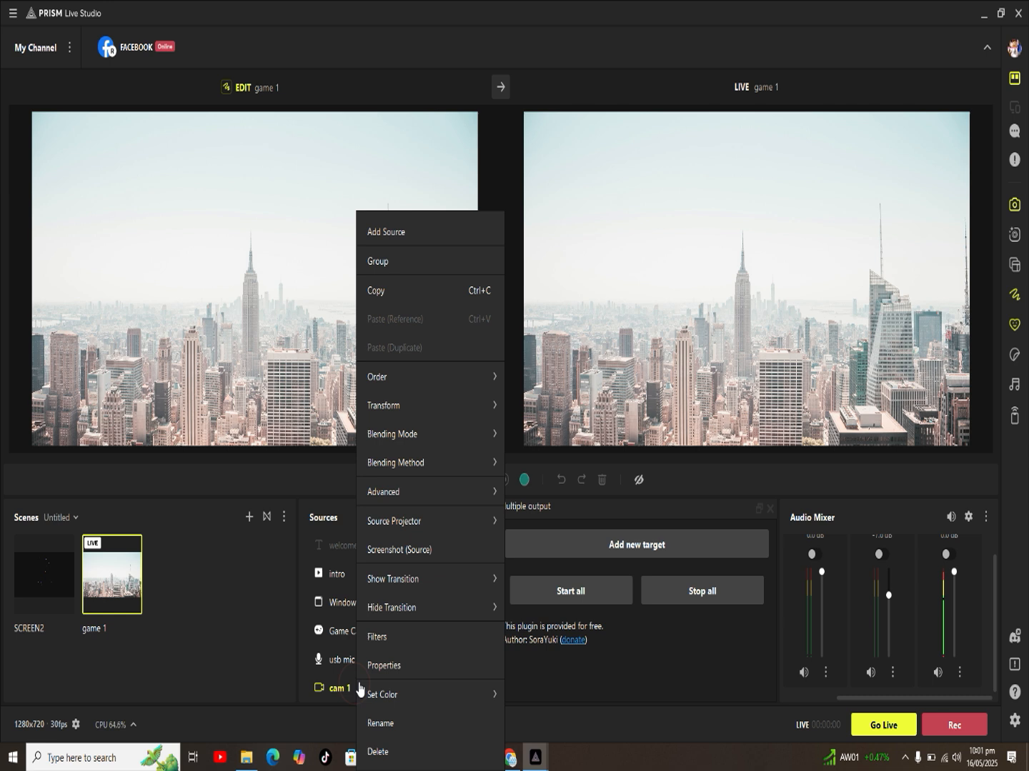
left_click(392, 637)
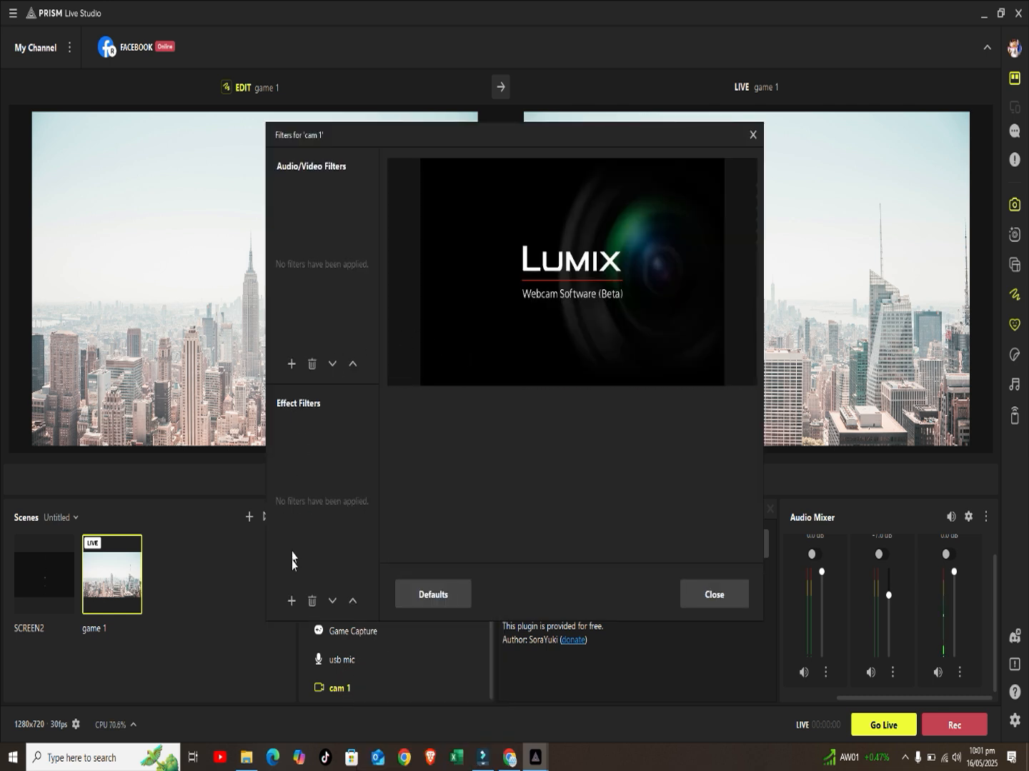
left_click(292, 600)
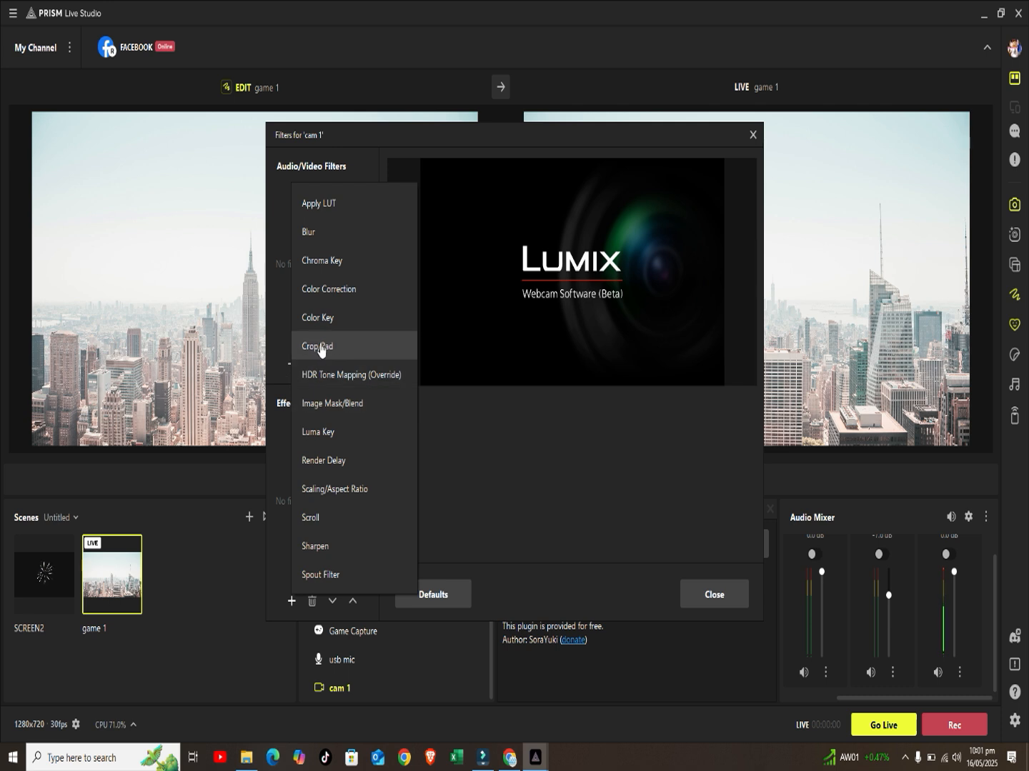
left_click(443, 473)
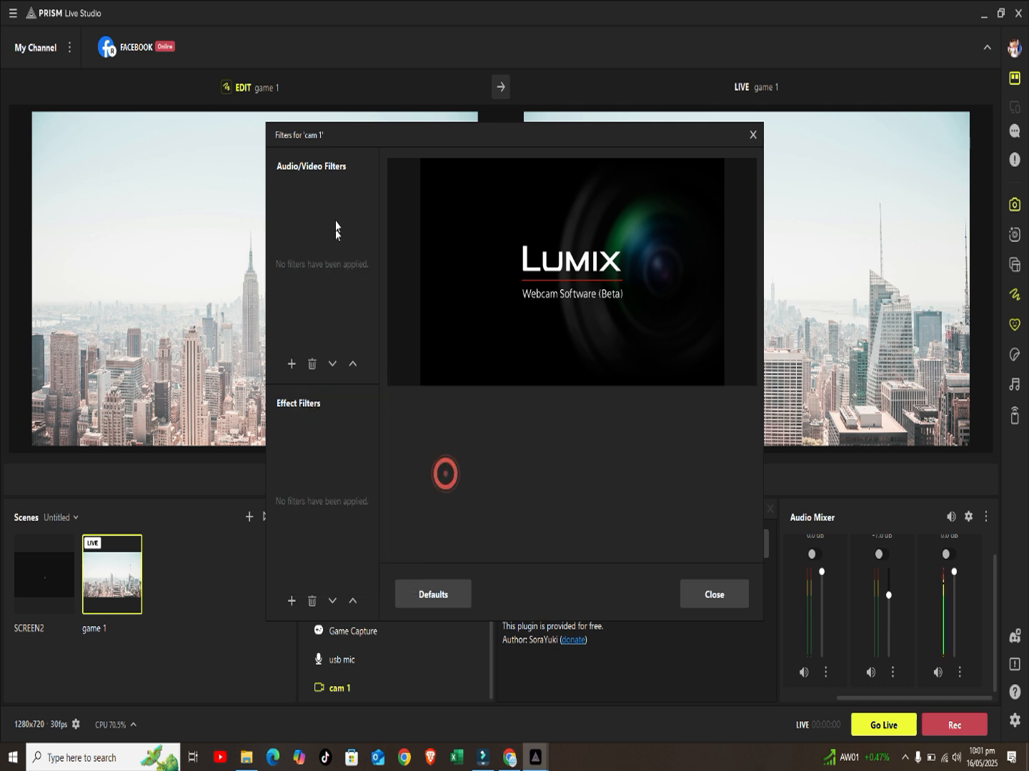
left_click(291, 365)
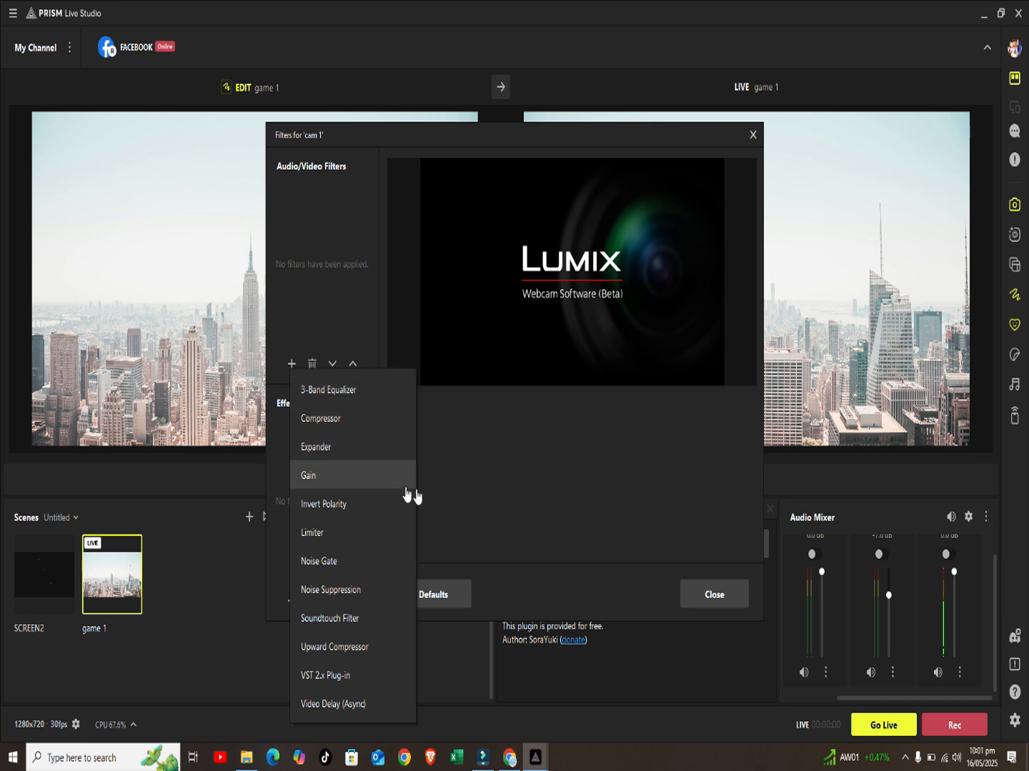
left_click(457, 472)
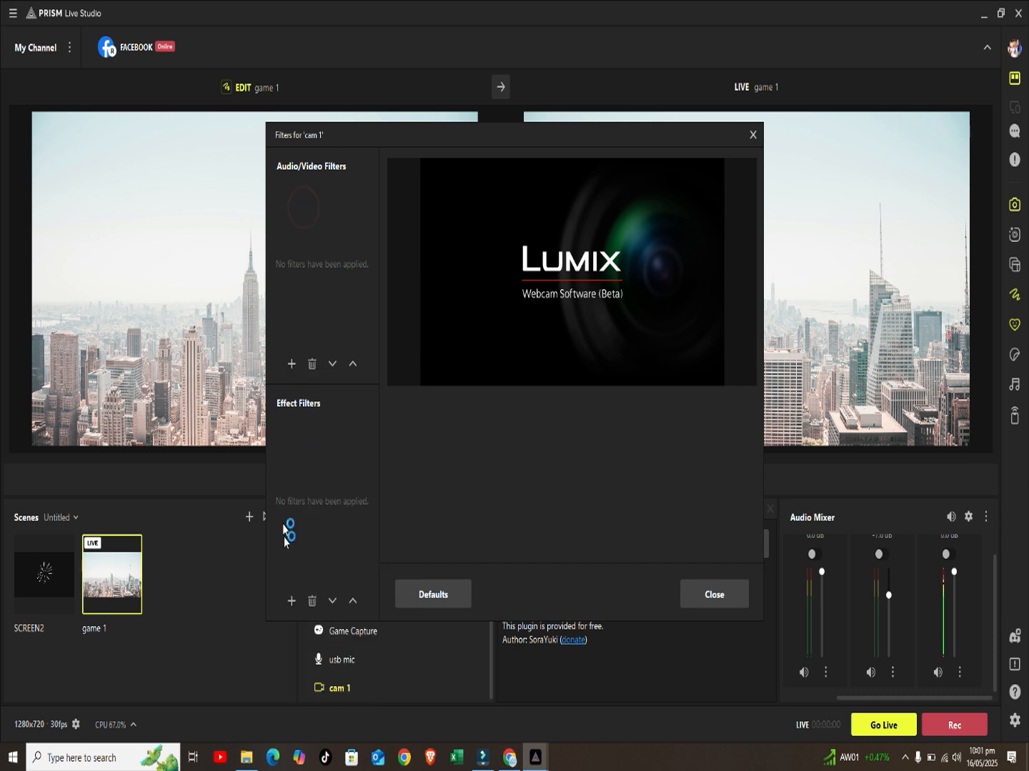
Step: Add a Color Correction effect filter to cam 1 with gamma about -1.07 and contrast about 2.48
left_click(291, 601)
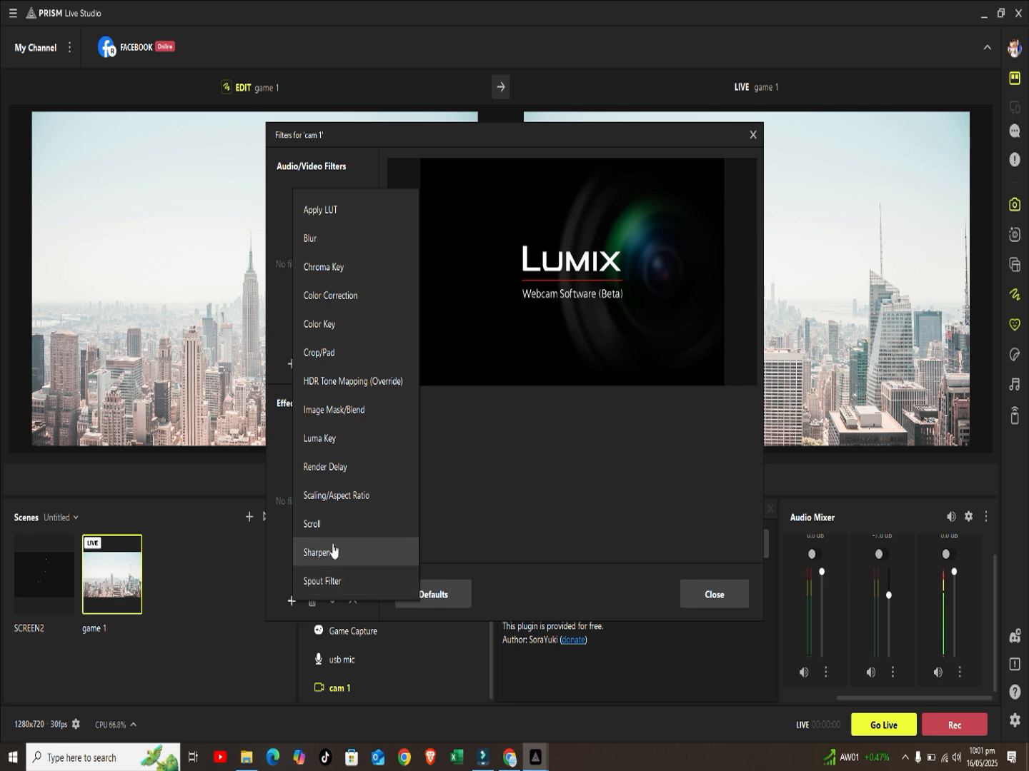
left_click(344, 297)
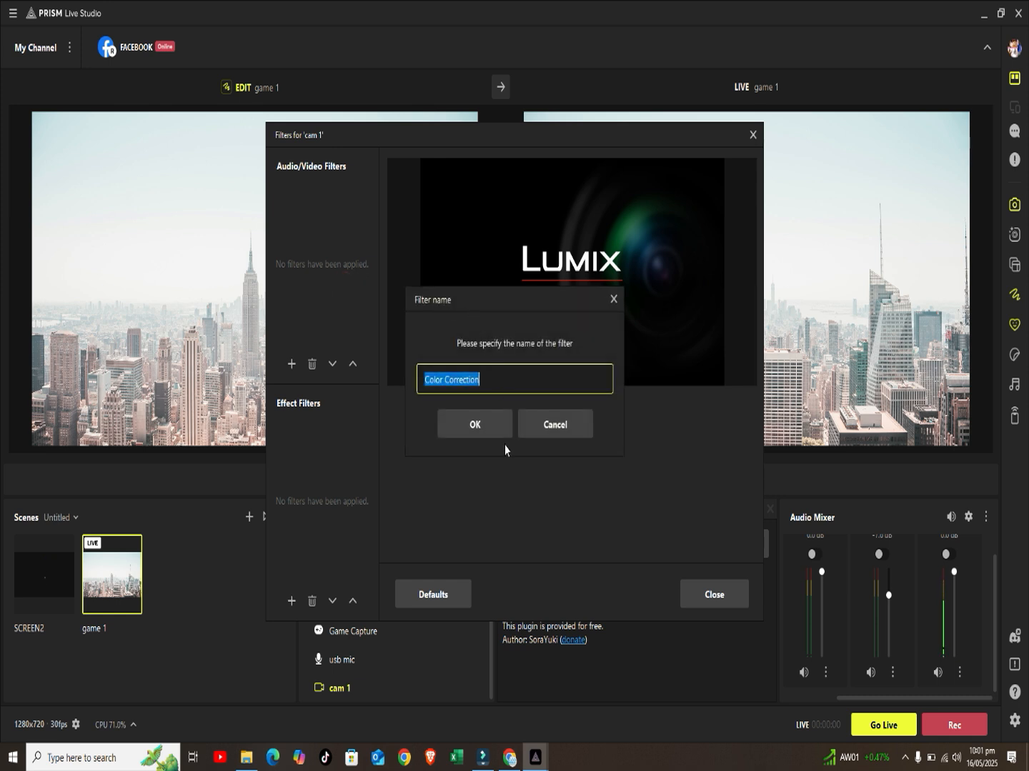
left_click(501, 430)
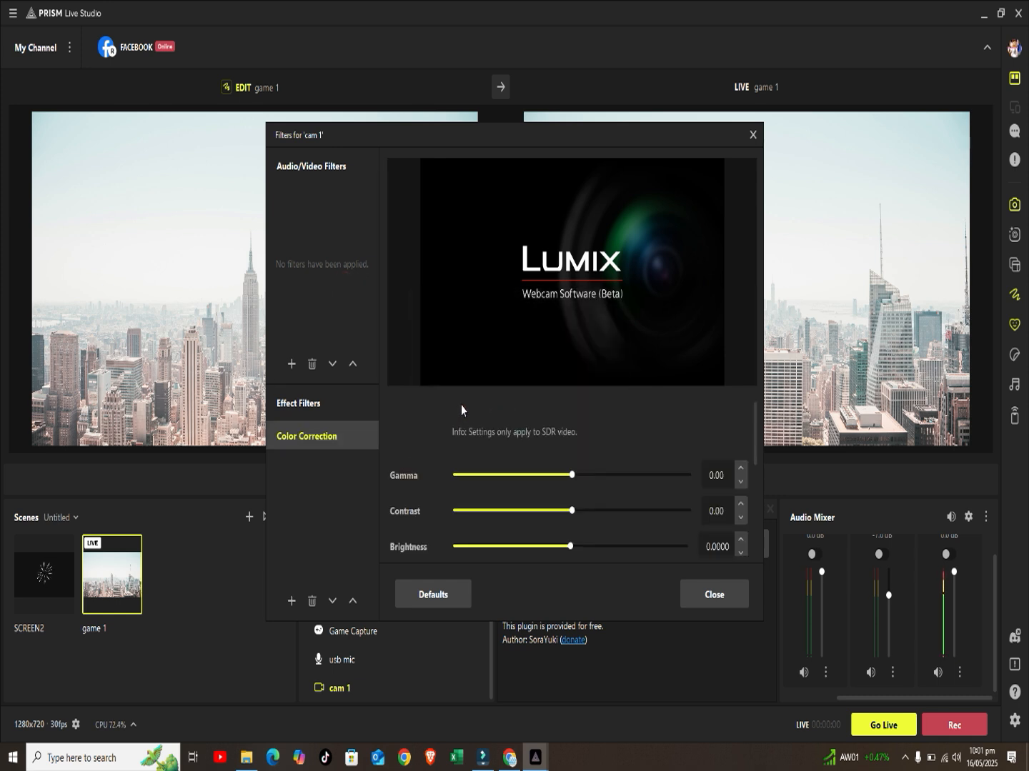
left_click_drag(571, 479, 644, 522)
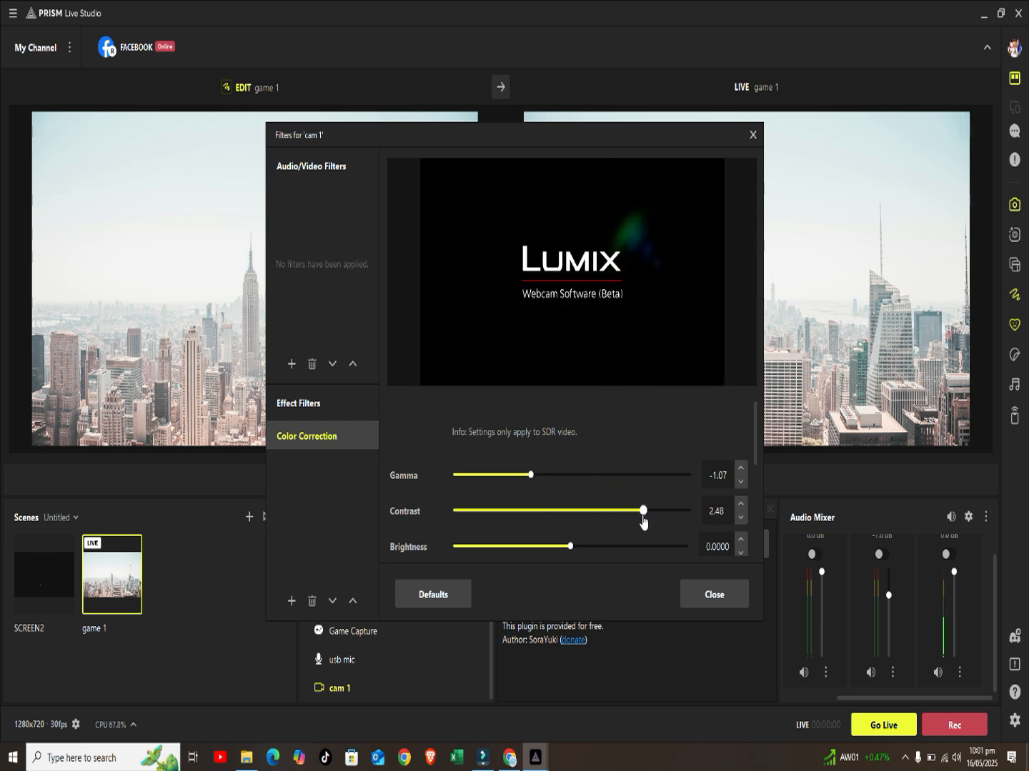
left_click(696, 601)
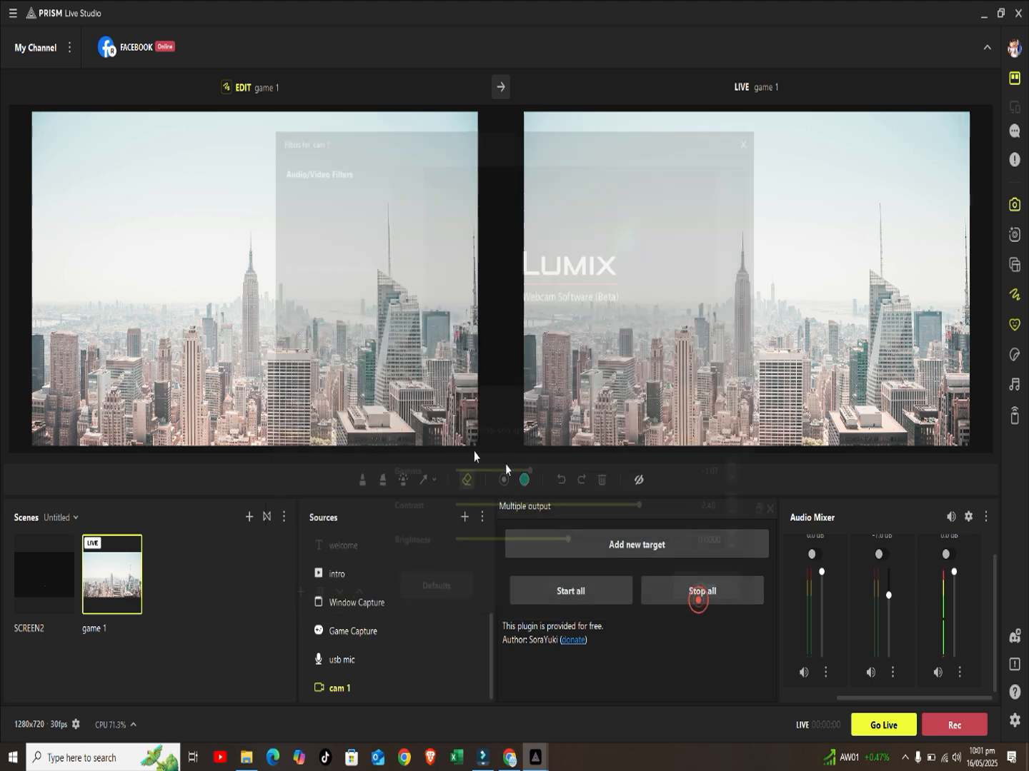
Step: Reorder the game 1 sources so that Image sits above Viewer Count Widget and Background Template
left_click_drag(491, 629, 494, 538)
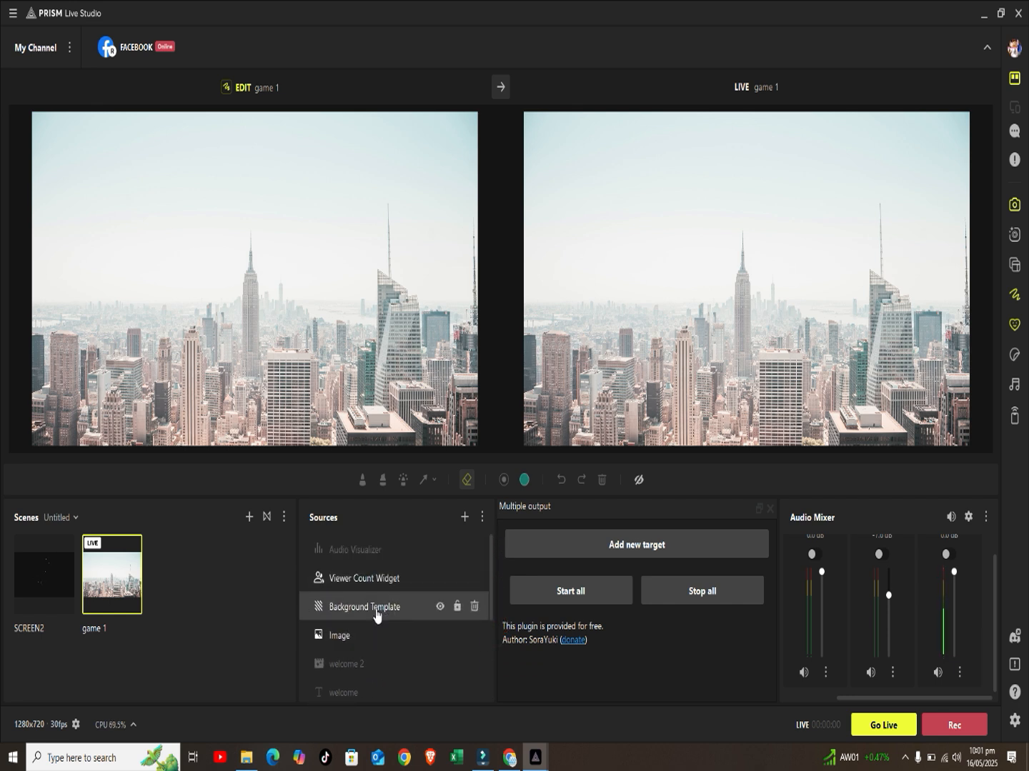
left_click_drag(361, 638, 382, 559)
left_click_drag(363, 640, 389, 540)
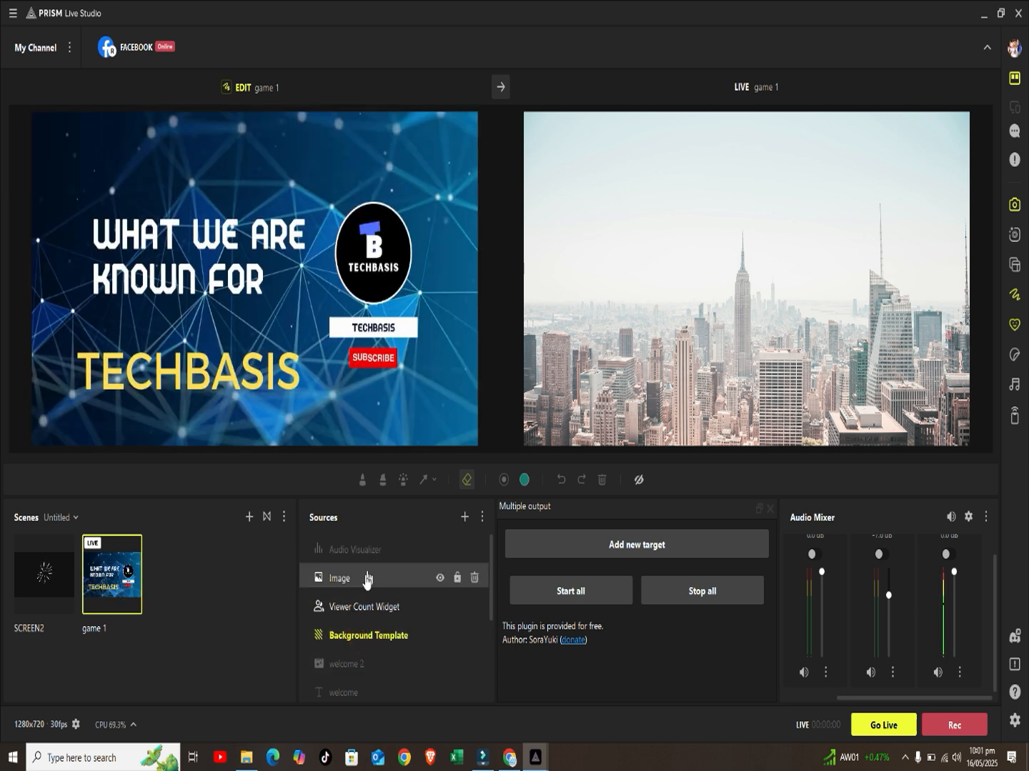
Step: Move Background Template to the top of the game 1 sources and add a Color Correction effect filter to it
left_click_drag(359, 633, 367, 551)
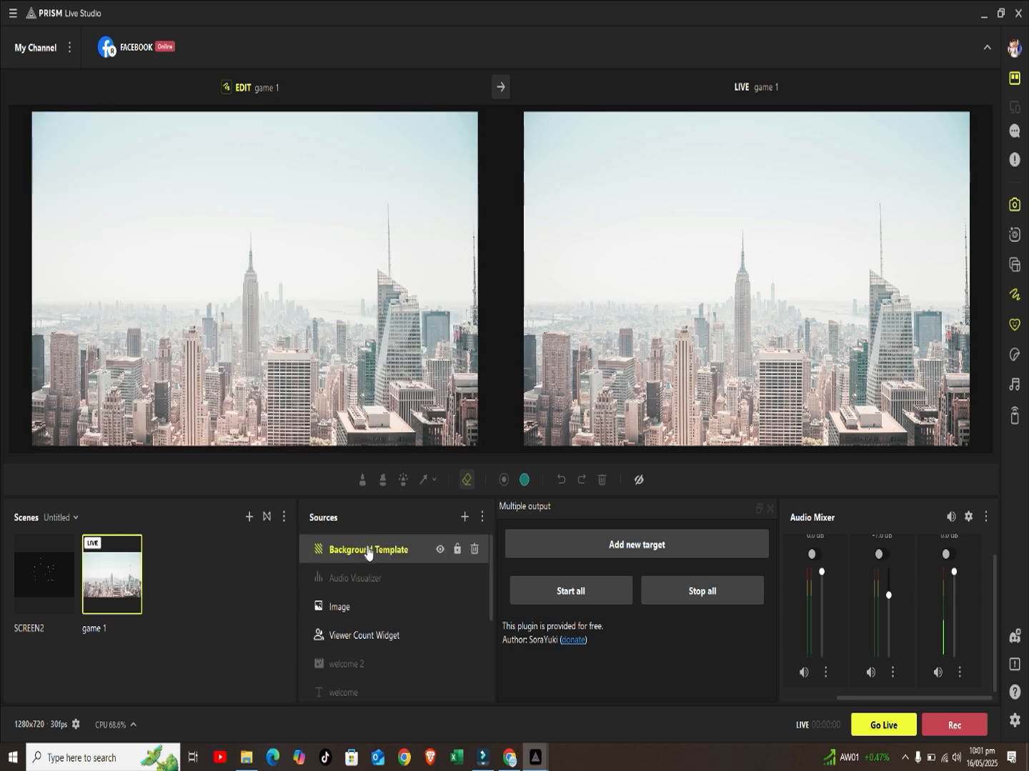
right_click(372, 552)
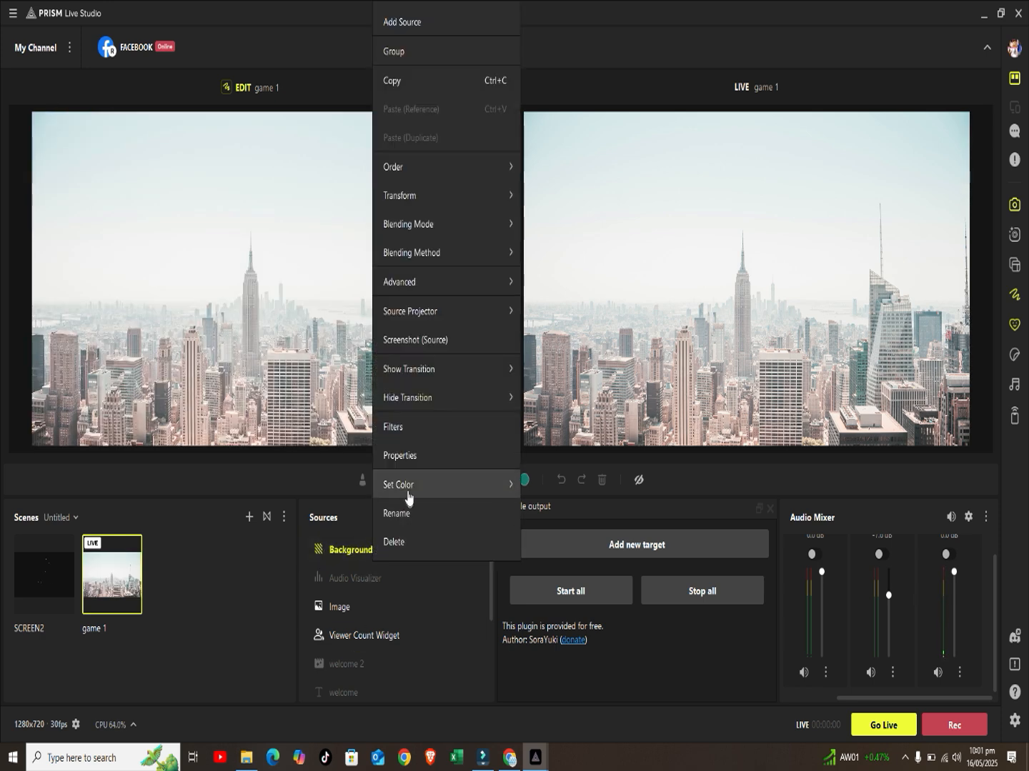
left_click(402, 432)
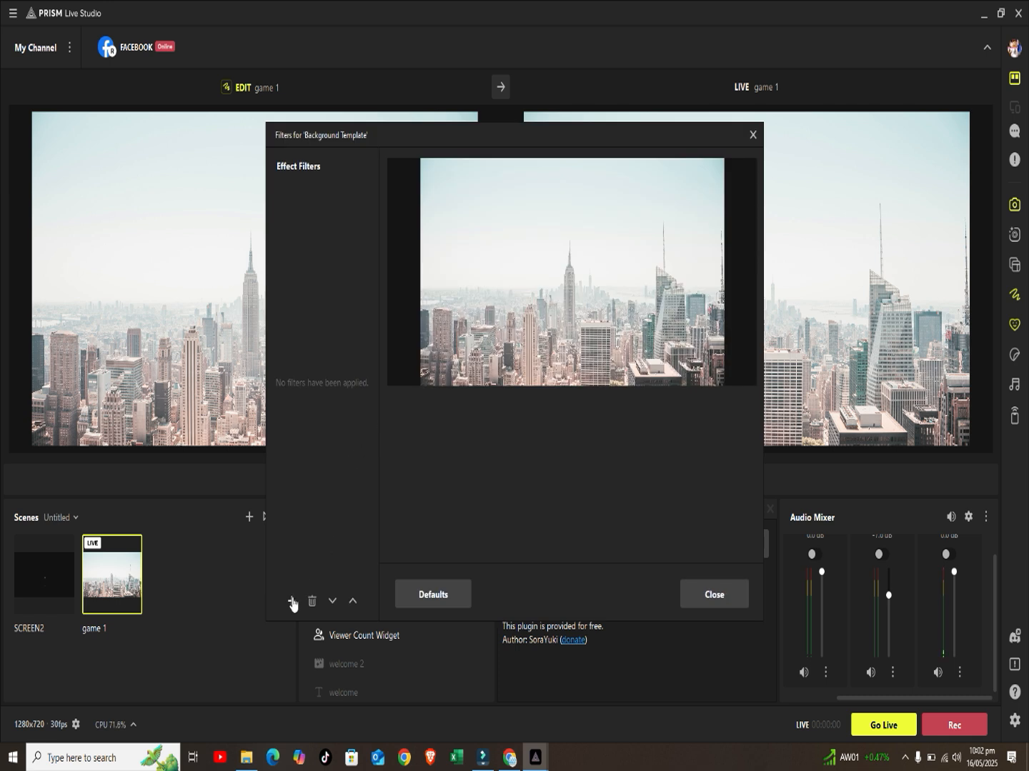
left_click(292, 601)
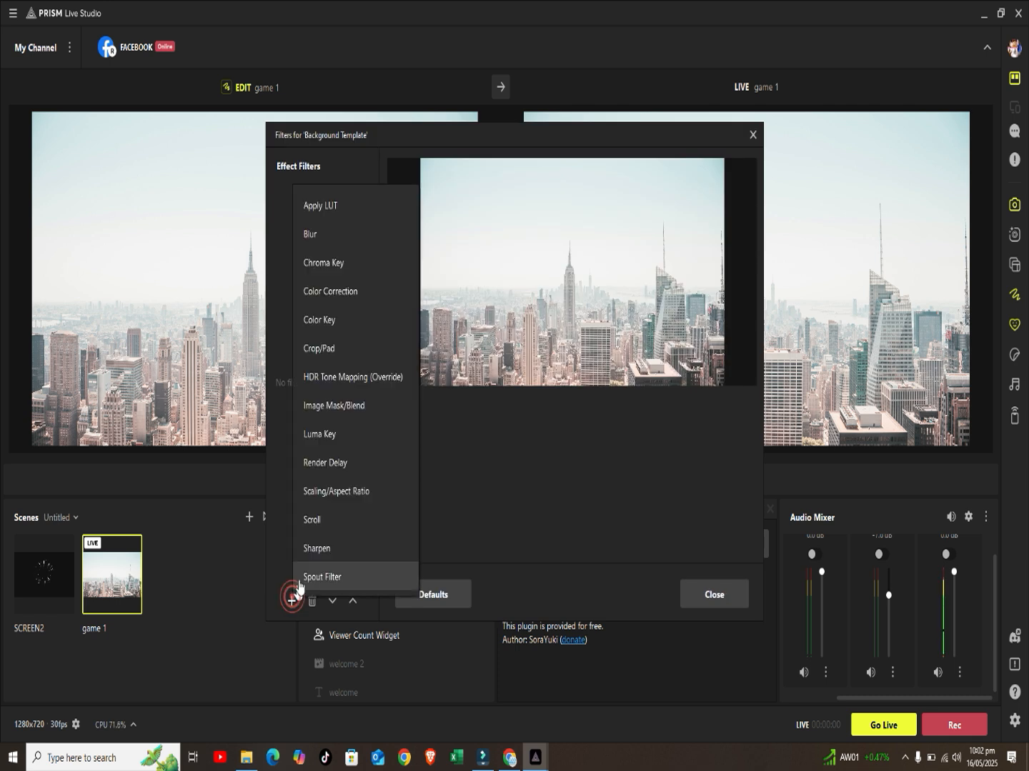
left_click(340, 290)
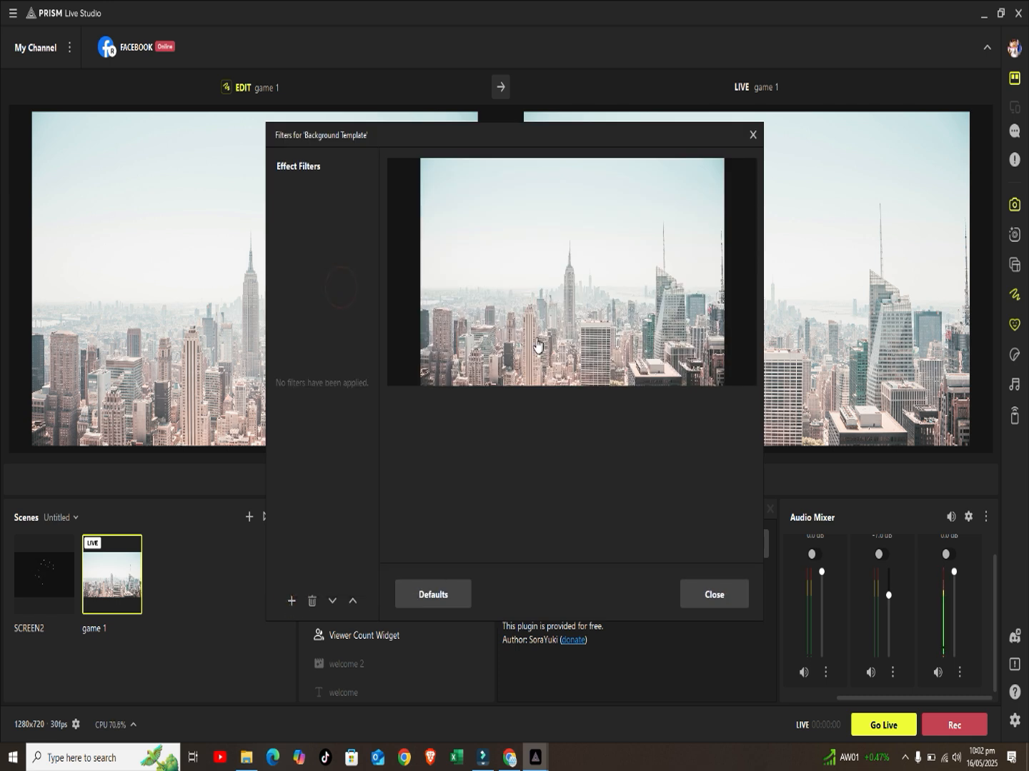
left_click(479, 427)
Step: Set Background Template's Color Correction to contrast about -0.09, brightness about -0.17 and saturation about 0.37, and close the filters
left_click_drag(569, 511, 548, 502)
left_click_drag(568, 549, 562, 510)
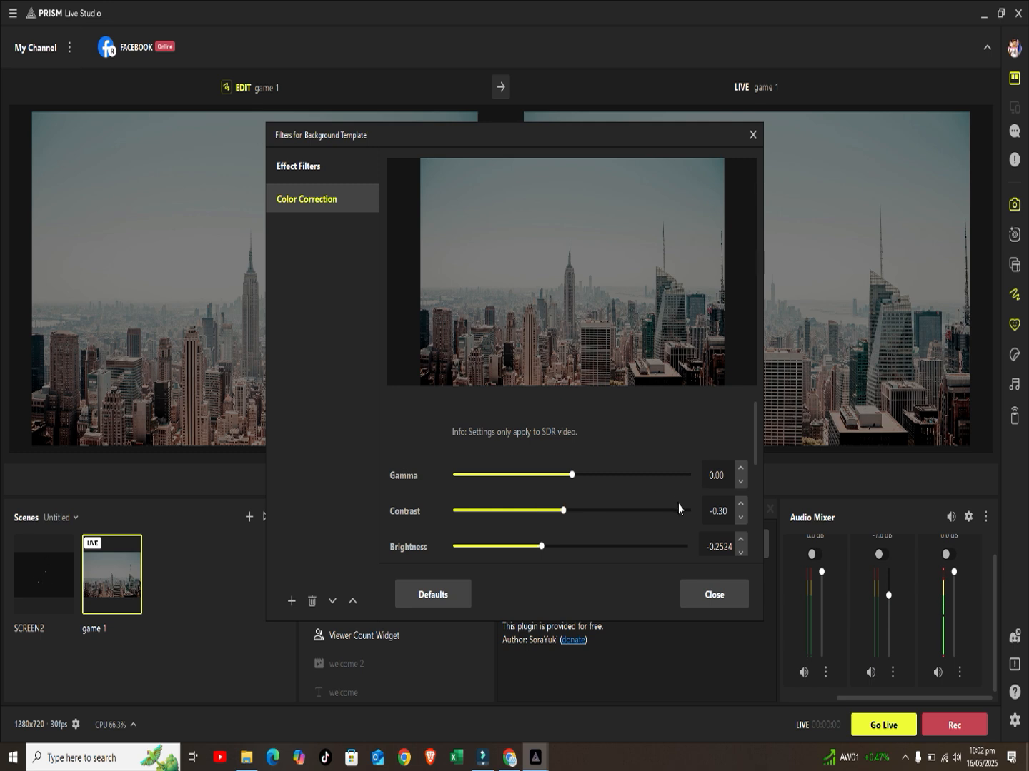
left_click_drag(755, 436, 752, 511)
left_click_drag(493, 428, 508, 428)
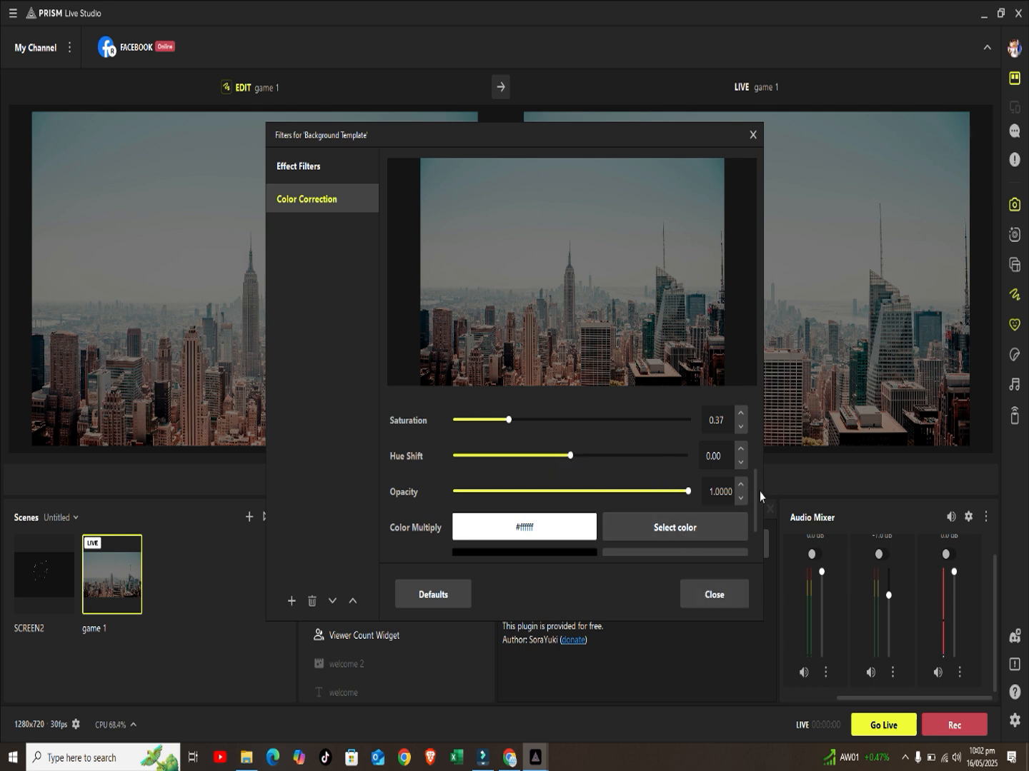
left_click_drag(755, 499, 754, 431)
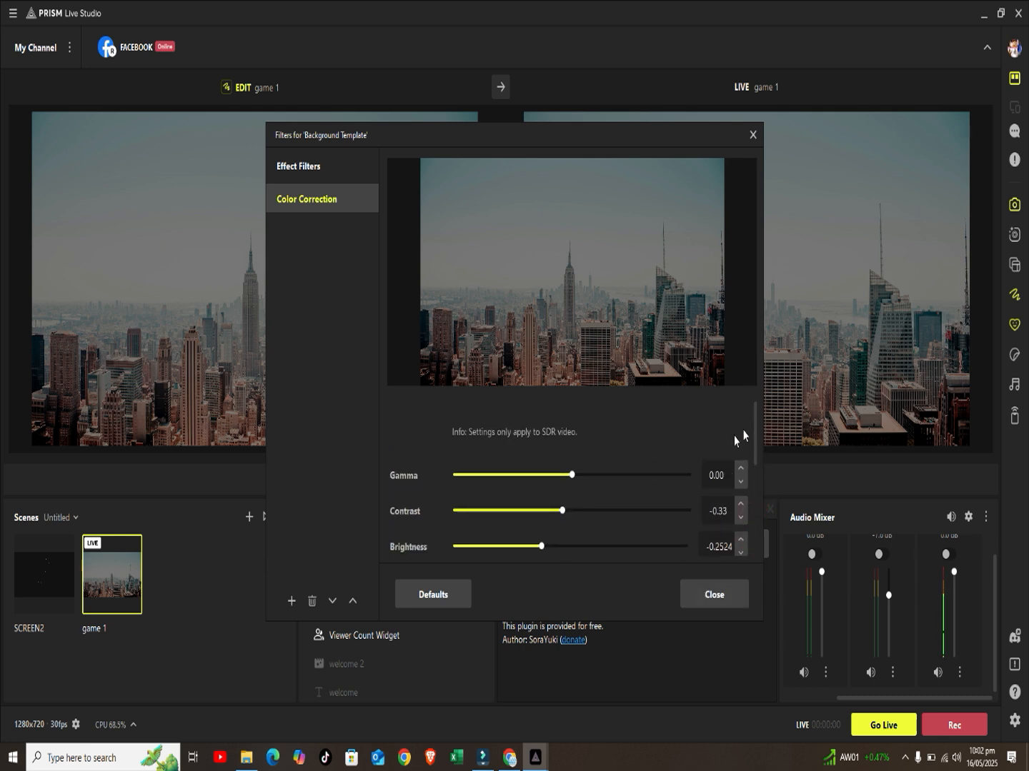
left_click_drag(541, 547, 569, 511)
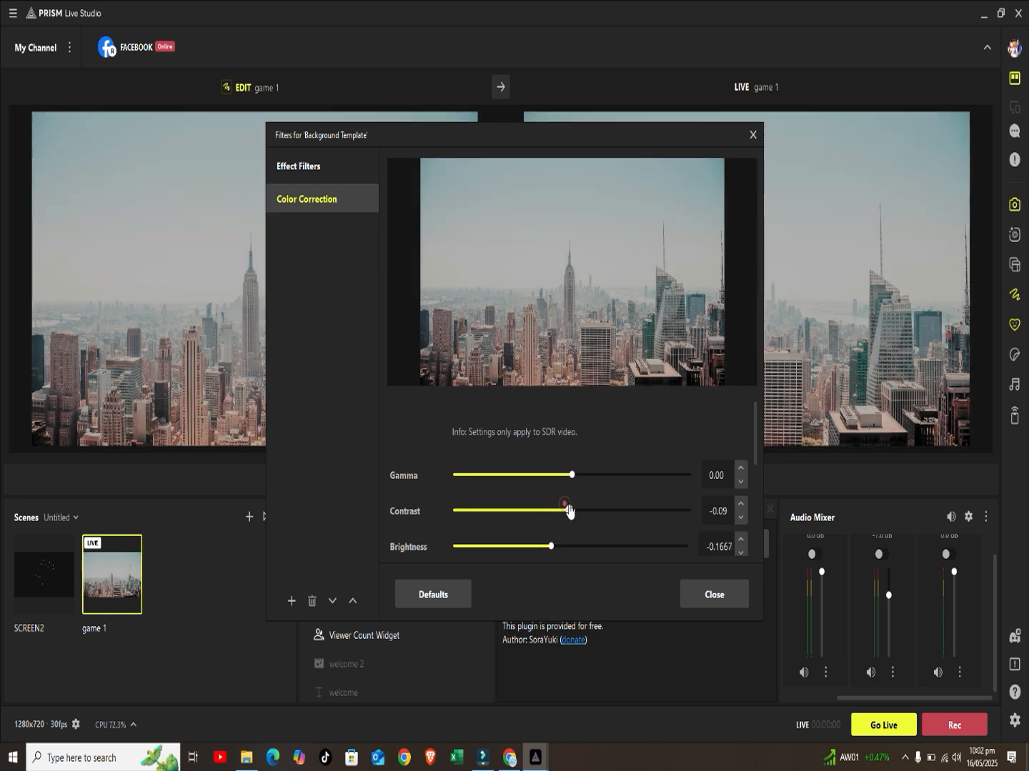
left_click(704, 587)
left_click(502, 83)
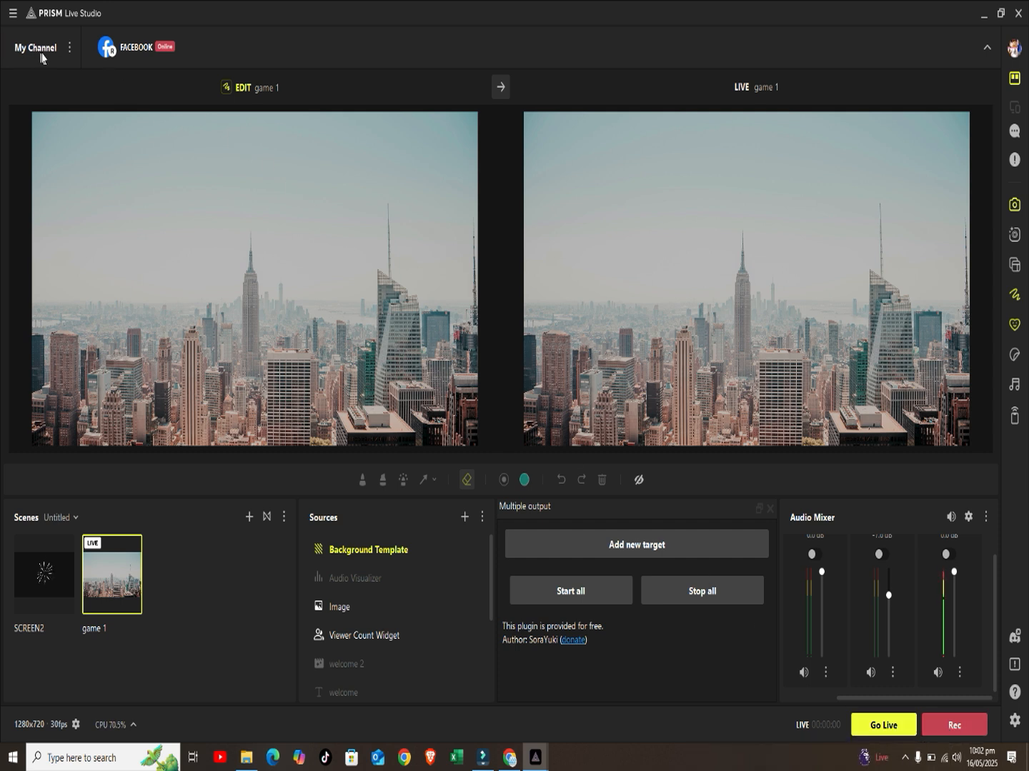
Step: Review the platforms available for adding a channel and the Instagram custom channel form, and cancel without saving
left_click(70, 49)
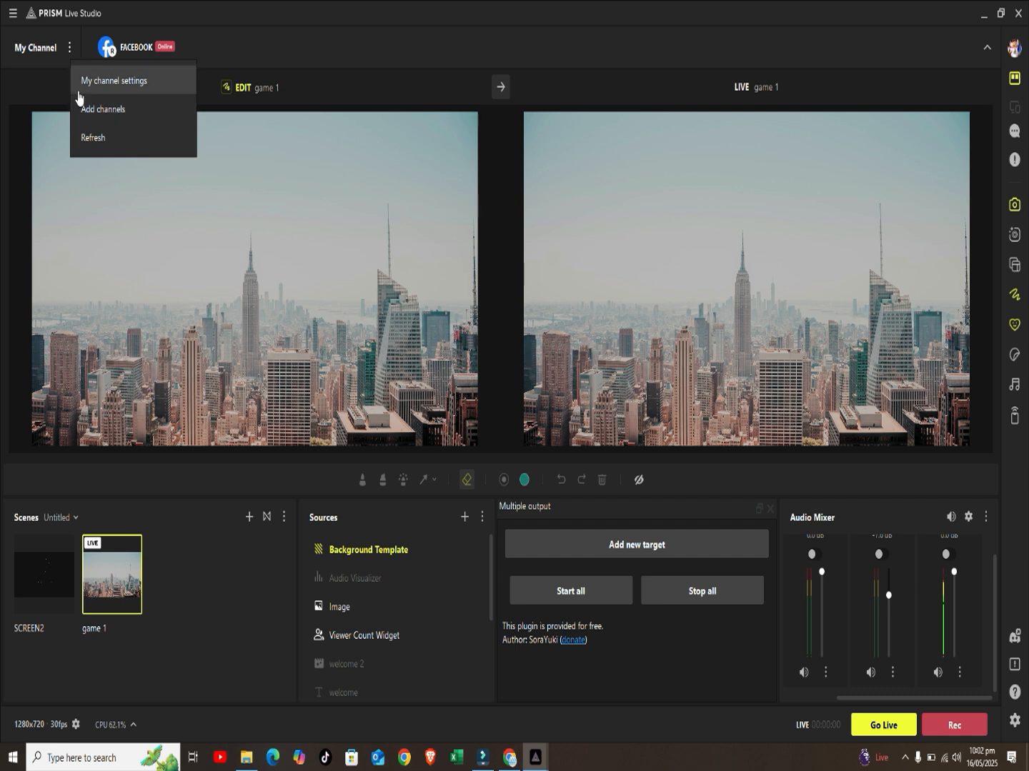
left_click(97, 109)
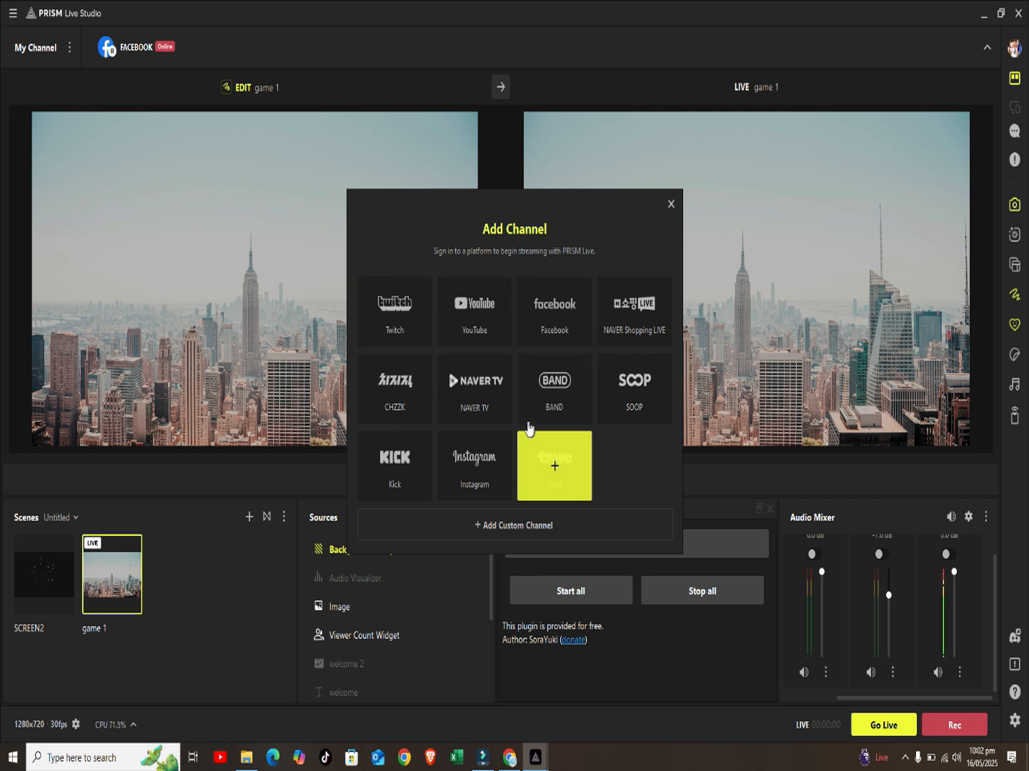
left_click(475, 475)
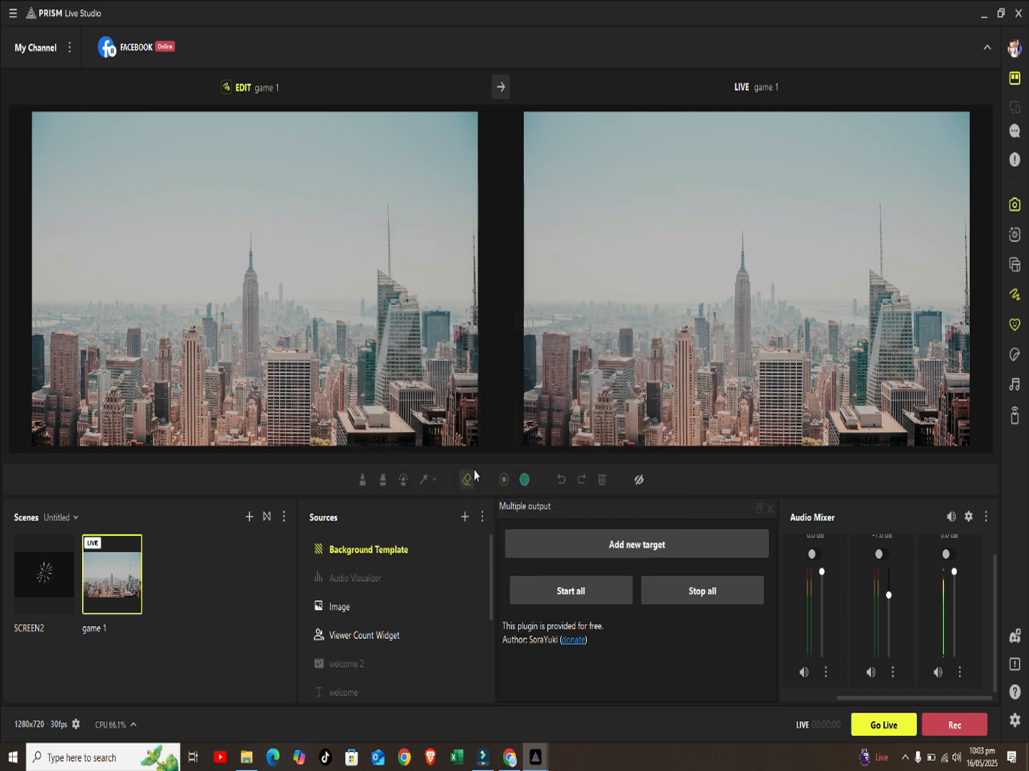
left_click(536, 757)
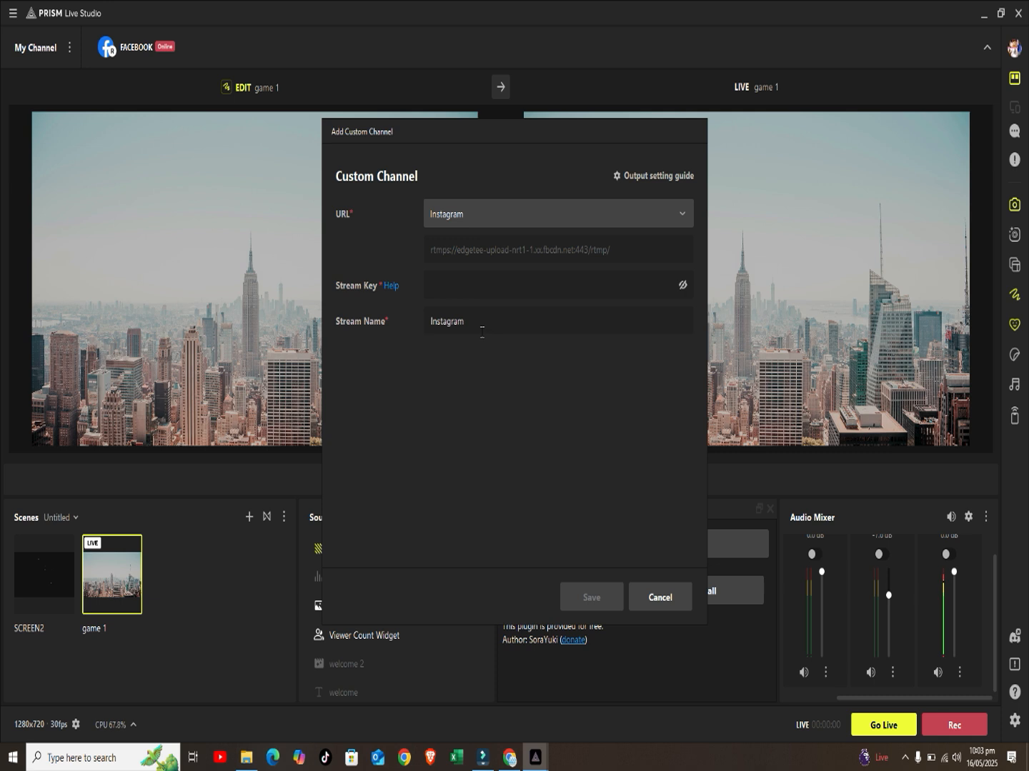
left_click(642, 613)
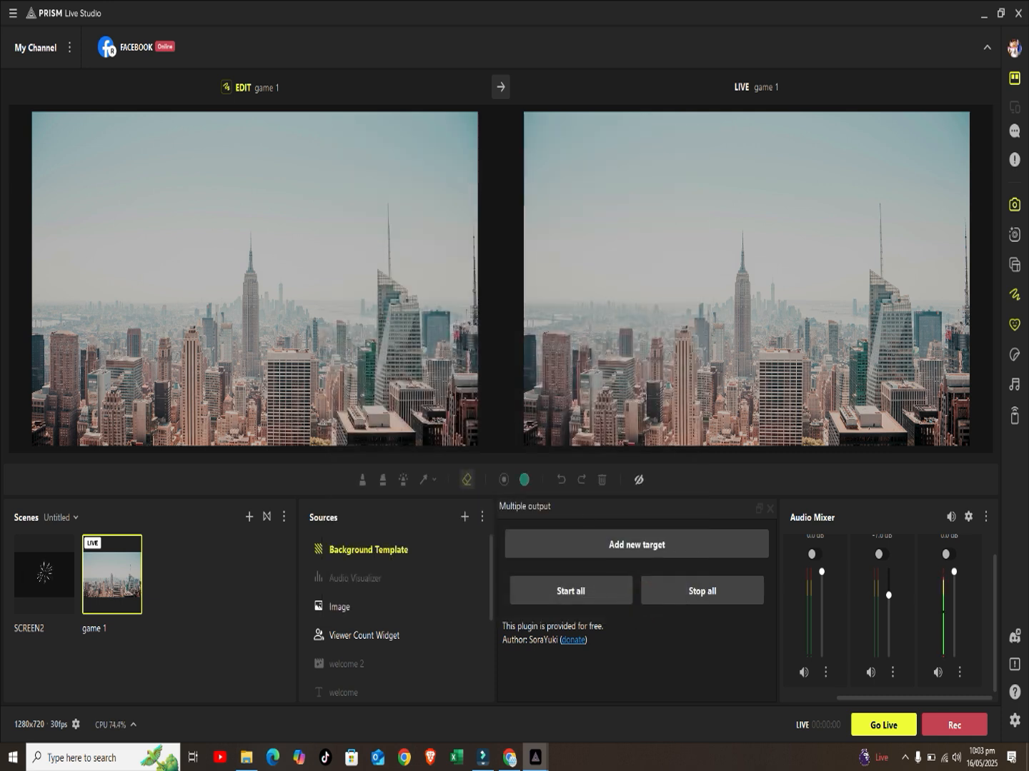
left_click(1018, 107)
left_click(1014, 79)
left_click(1014, 80)
left_click(48, 575)
Step: Add a new scene named Scene 2 and browse the source types that can be added to it
left_click(248, 517)
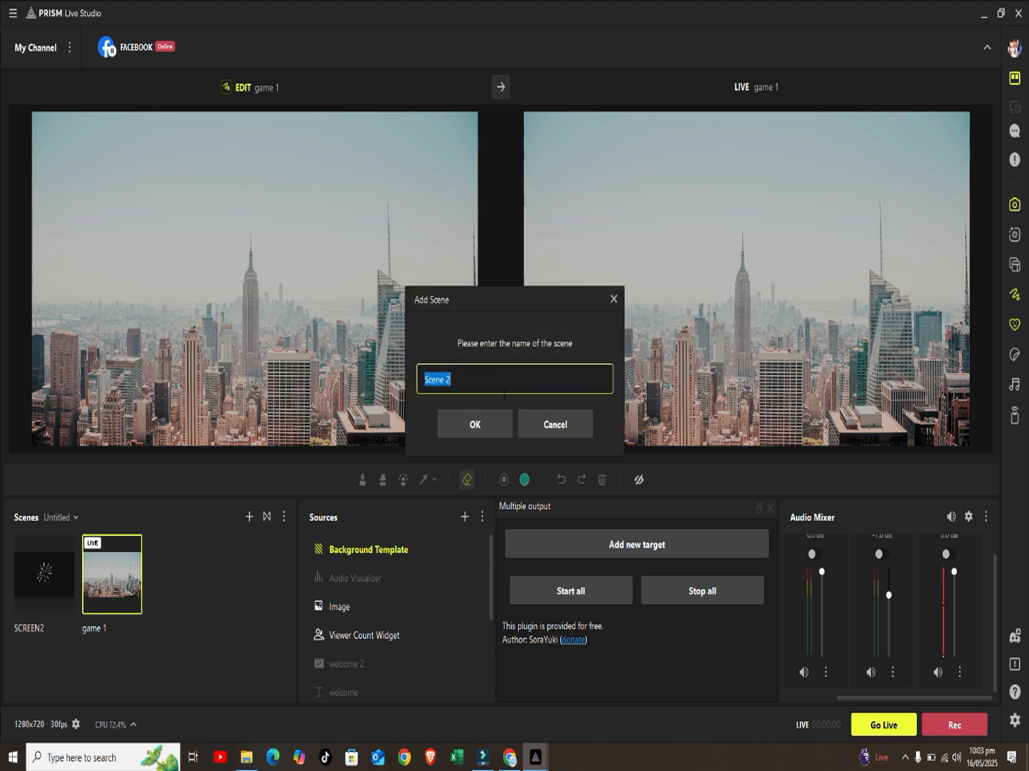
left_click(490, 426)
left_click(464, 517)
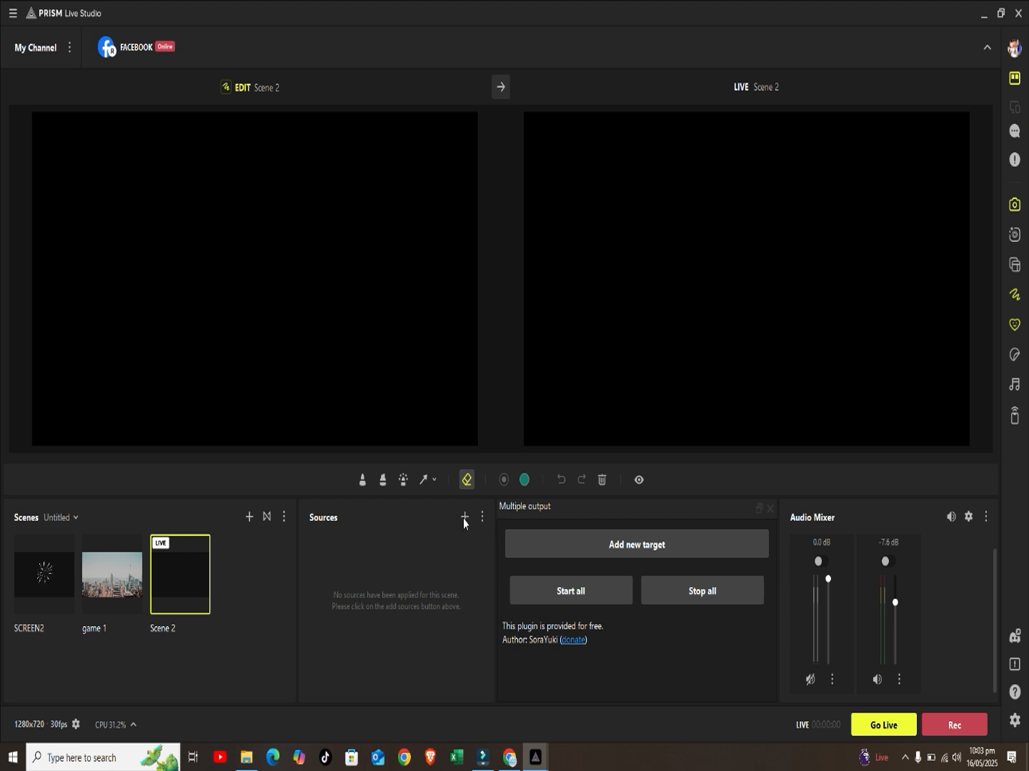
left_click(465, 518)
scroll(428, 447, "down", 1)
scroll(429, 443, "up", 1)
left_click(726, 597)
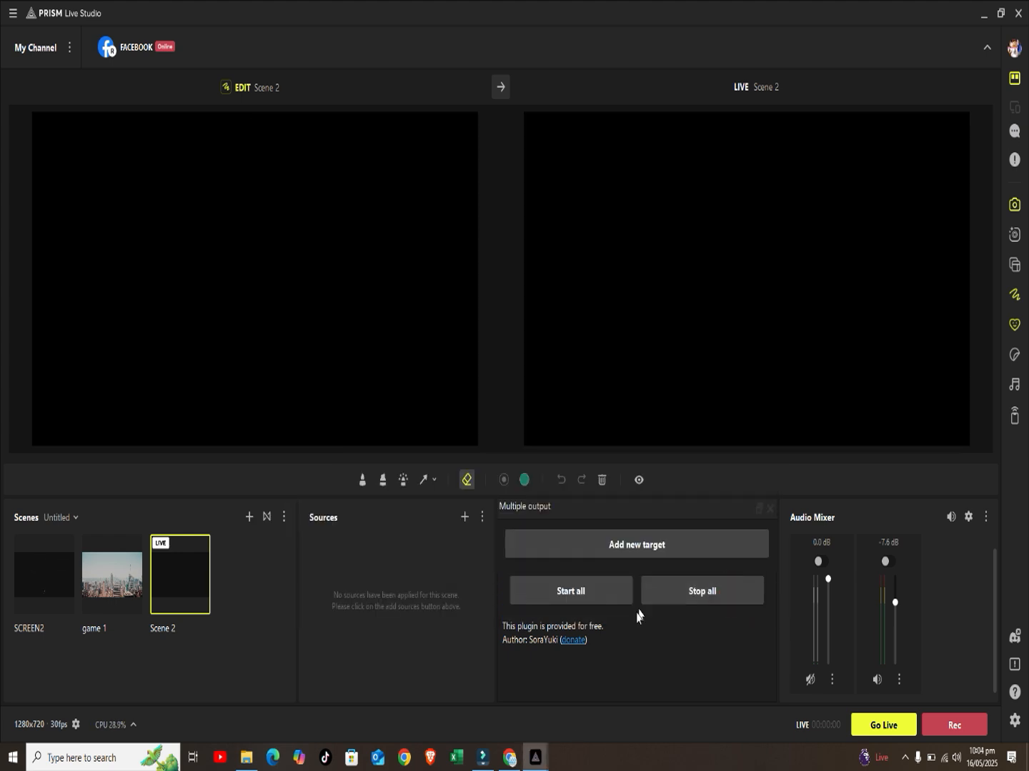
Step: Start a new Multiple output target with the RTMP protocol and review its Service and Output settings
left_click(553, 548)
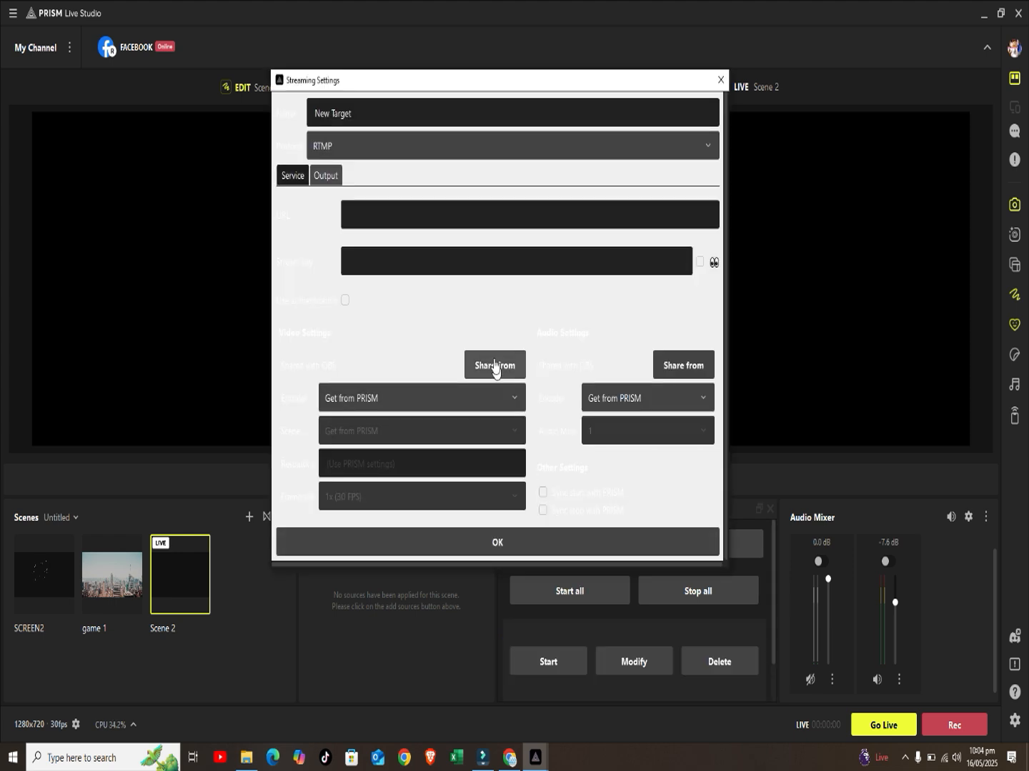
left_click(696, 144)
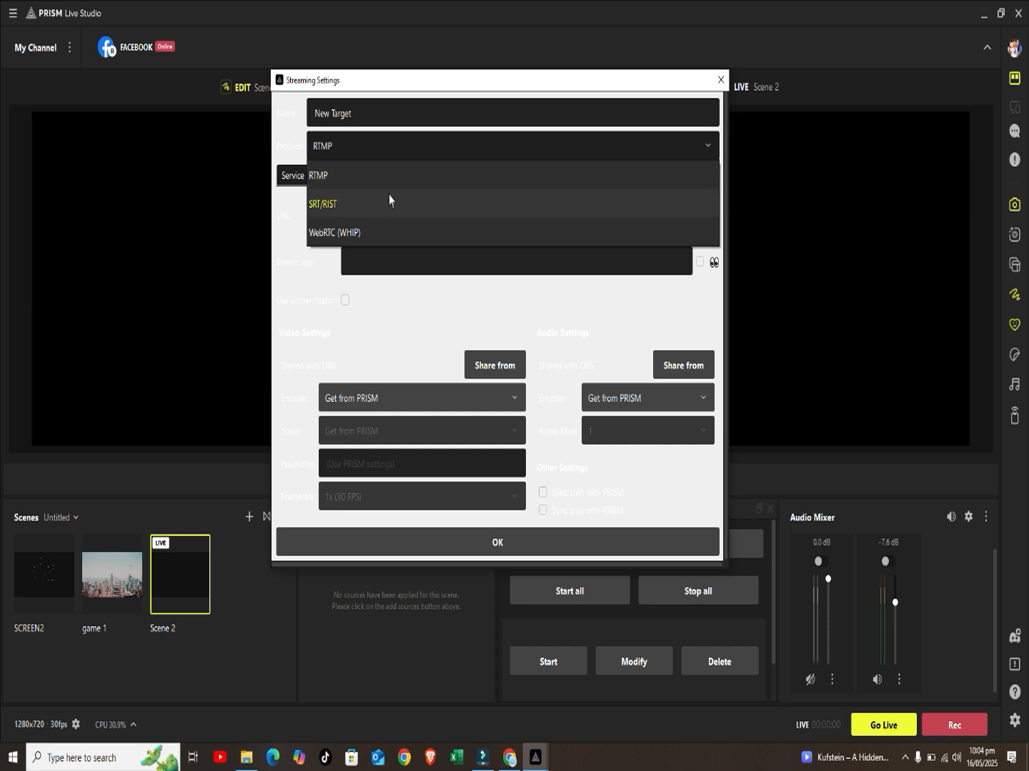
left_click(395, 176)
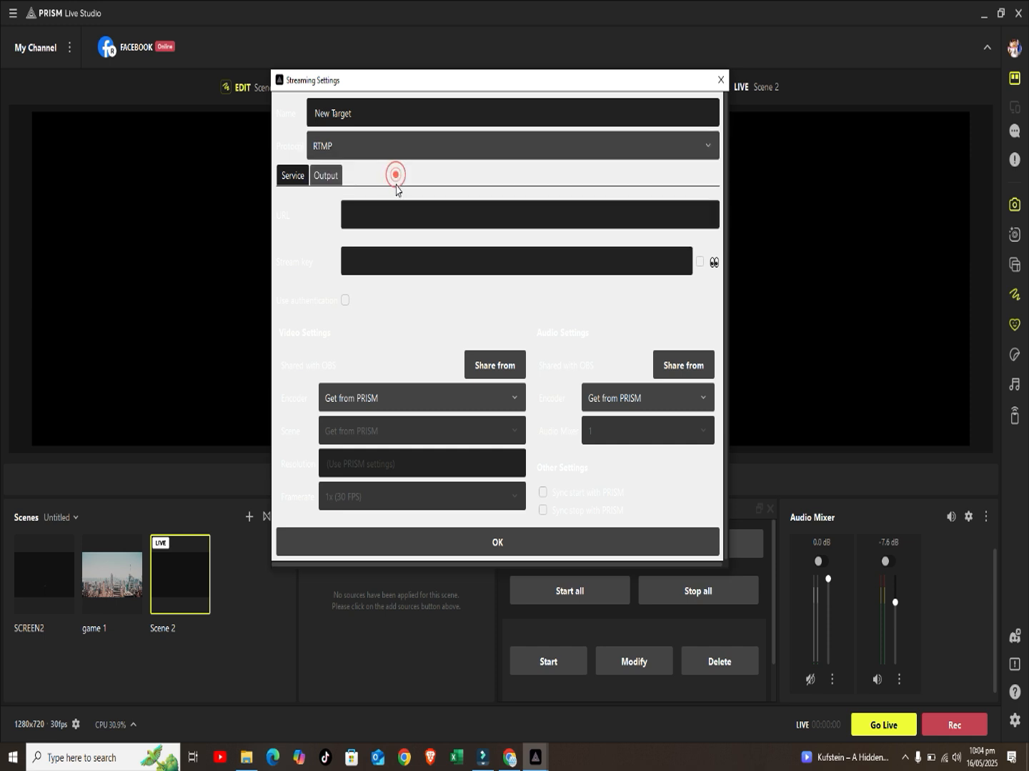
left_click(328, 177)
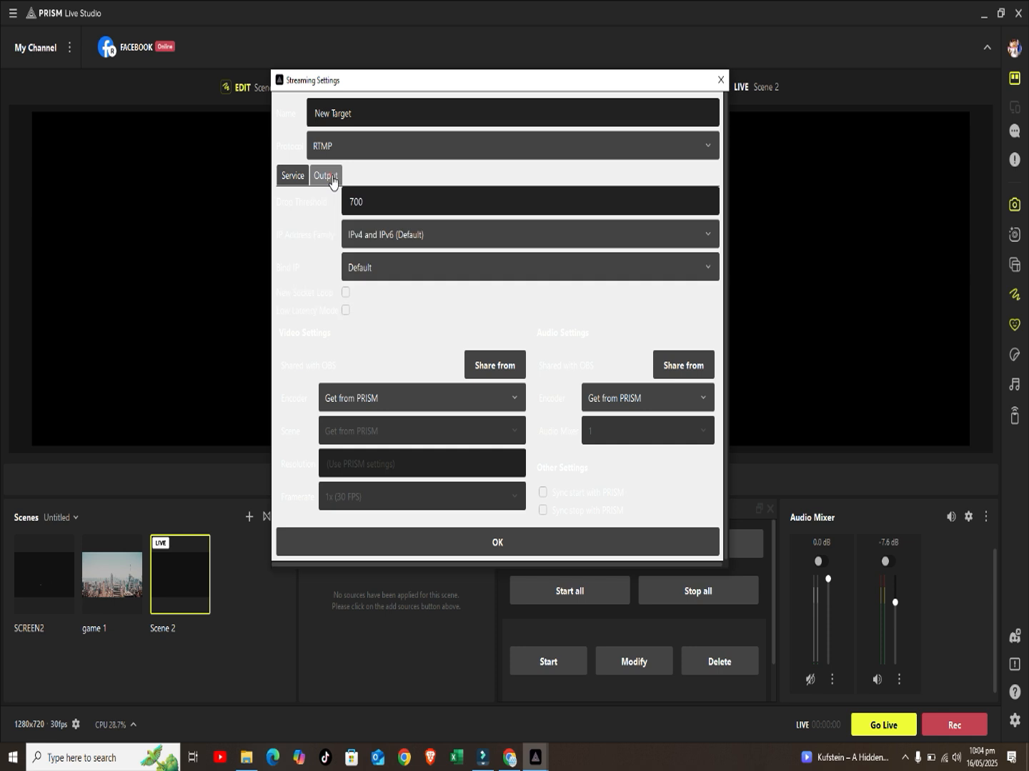
left_click(290, 180)
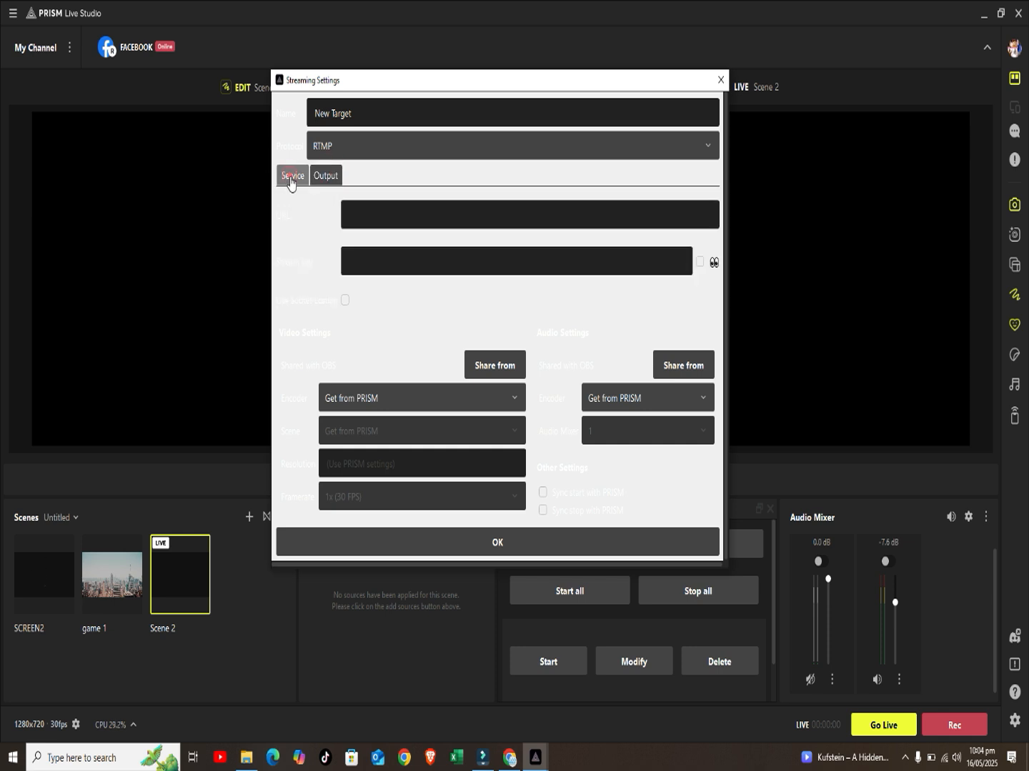
left_click(440, 210)
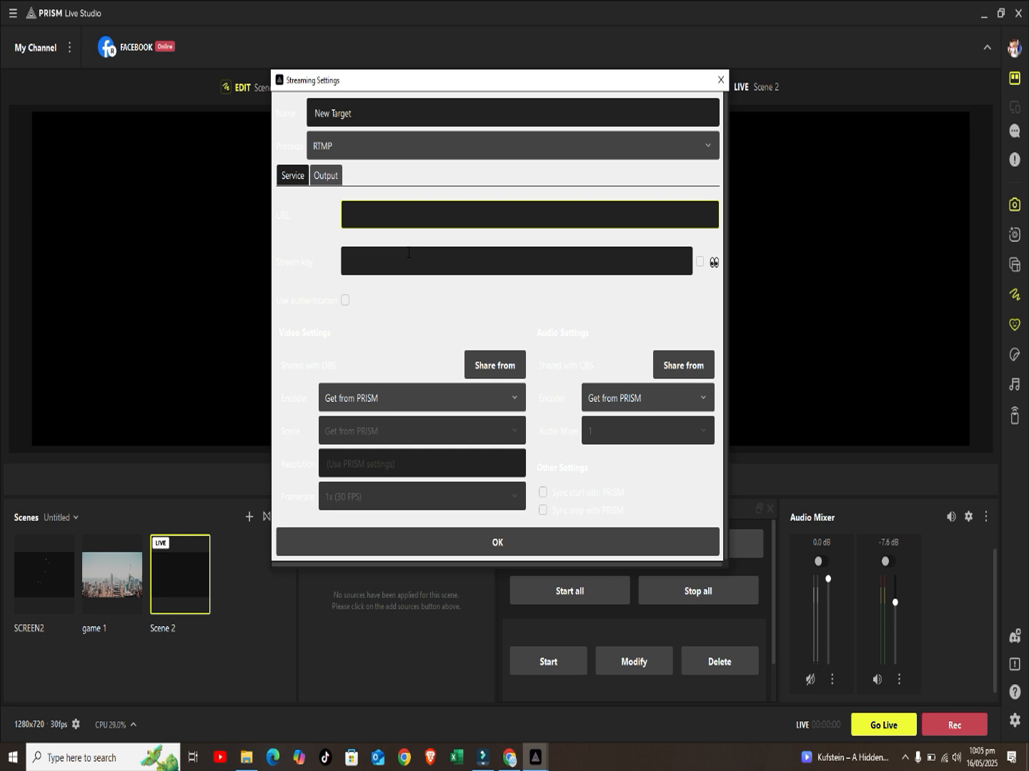
Step: Try NVIDIA NVENC H.264 for video with the CoreAudio AAC and FFmpeg AAC audio encoders, and discard the new target
left_click(478, 405)
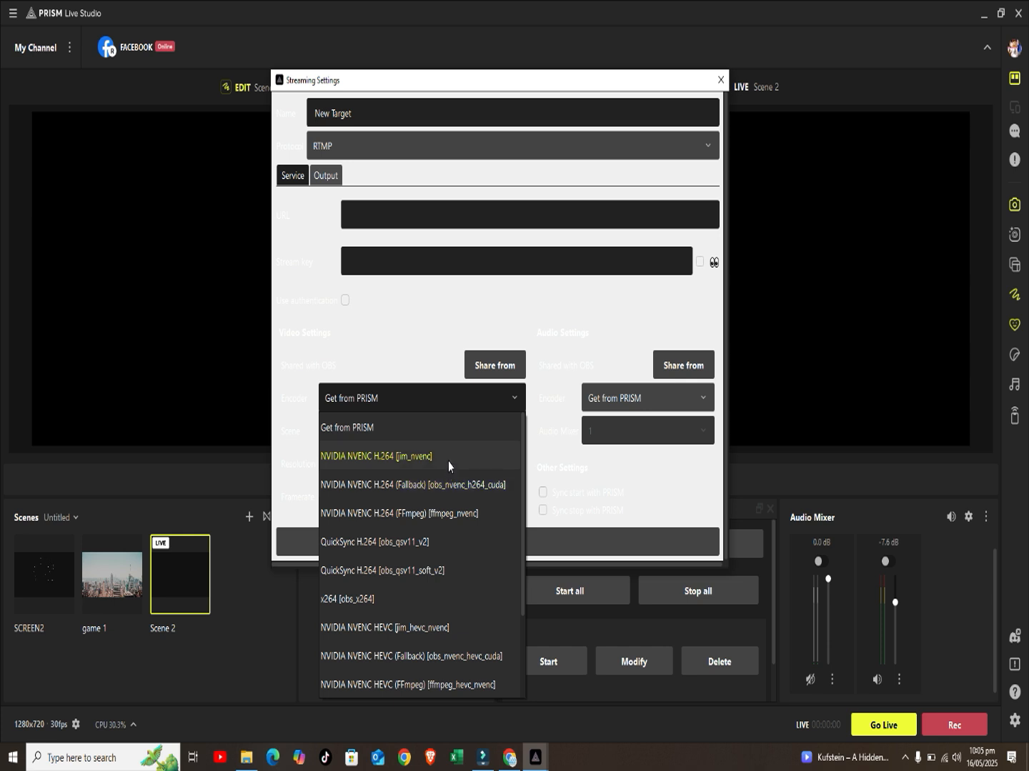
left_click(400, 457)
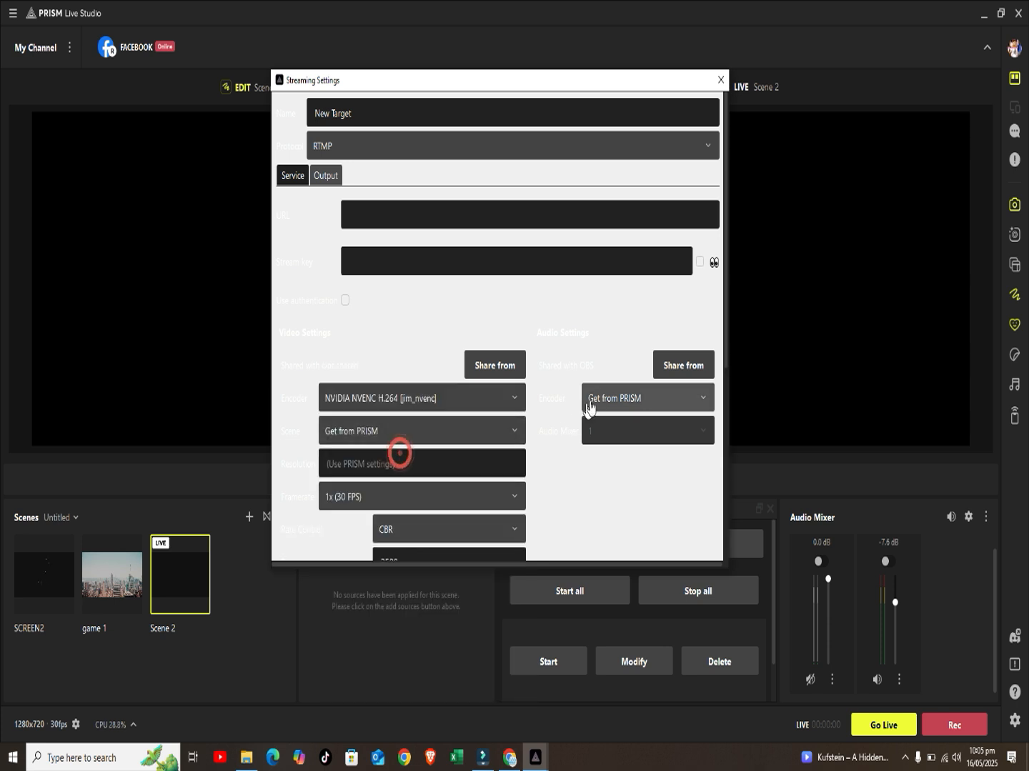
left_click(650, 400)
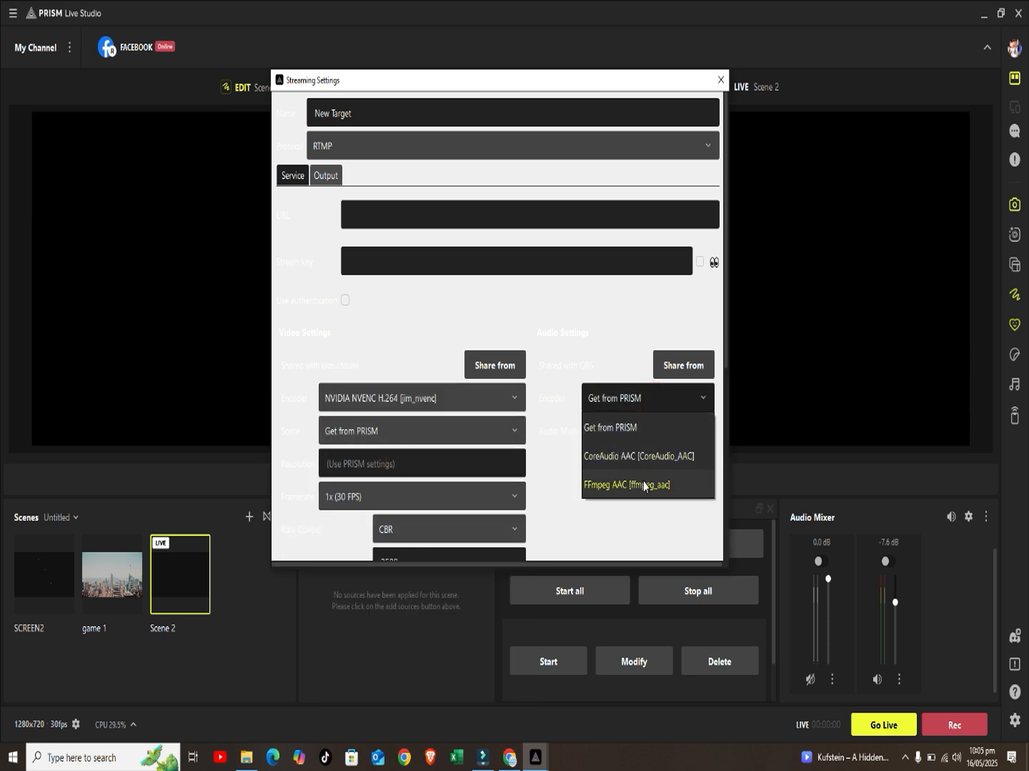
left_click(639, 427)
left_click(640, 396)
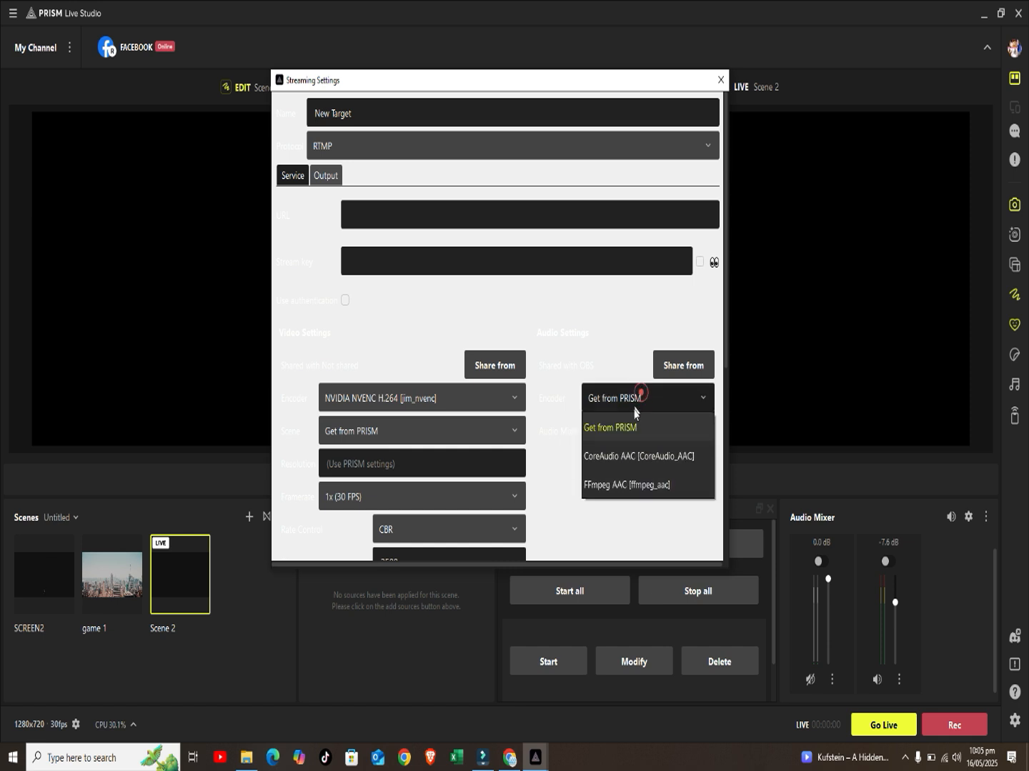
left_click(632, 455)
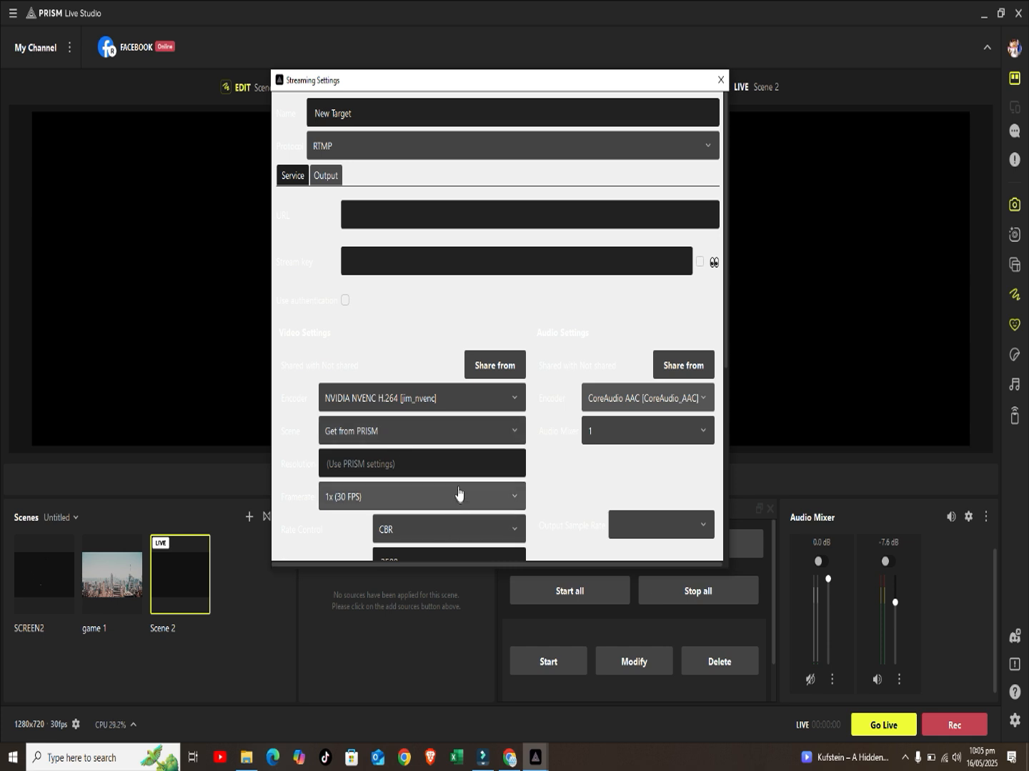
scroll(606, 458, "down", 2)
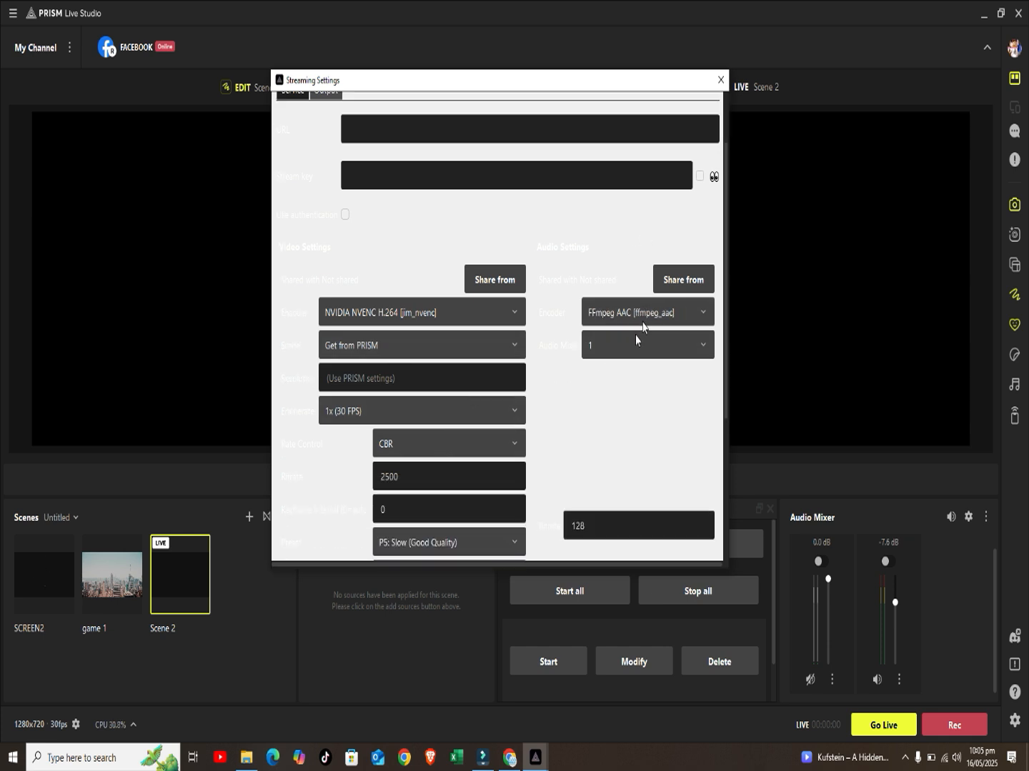
double_click(572, 526)
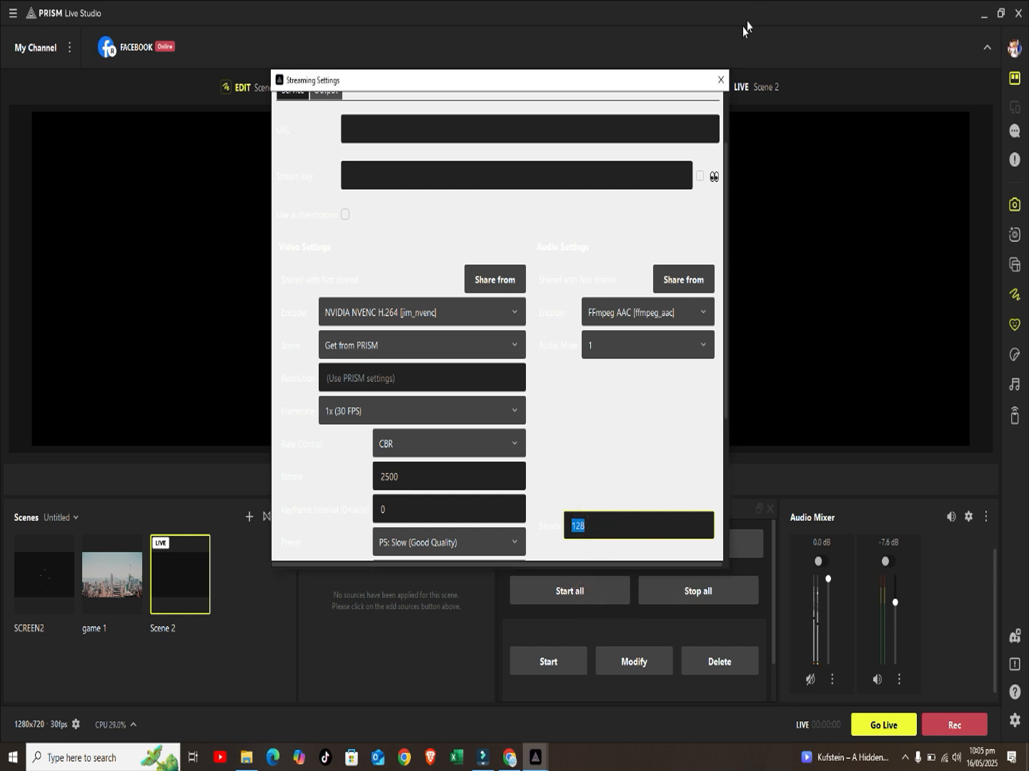
left_click(721, 80)
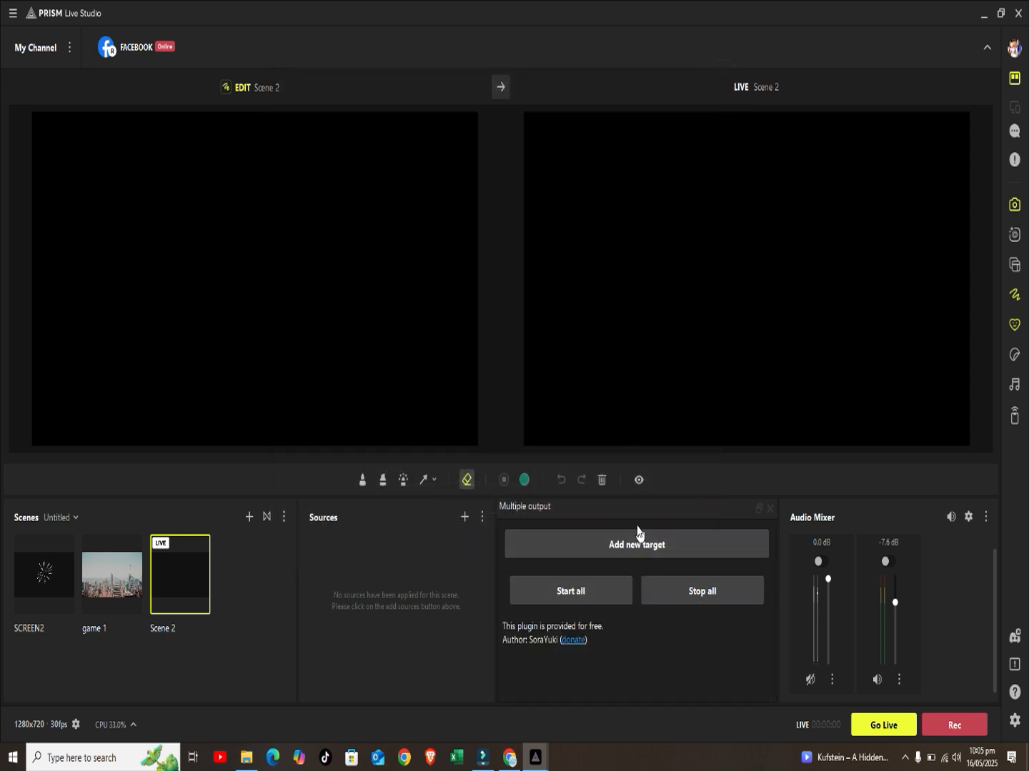
Step: Start a short recording of Scene 2 and stop it
left_click(955, 735)
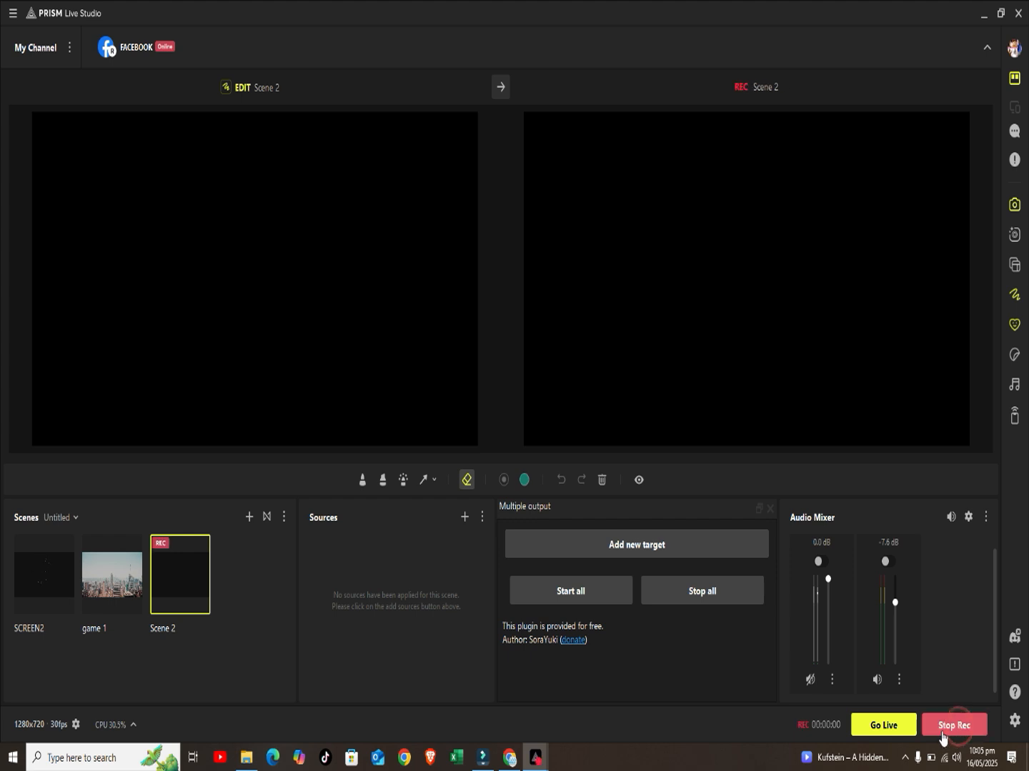
left_click(942, 725)
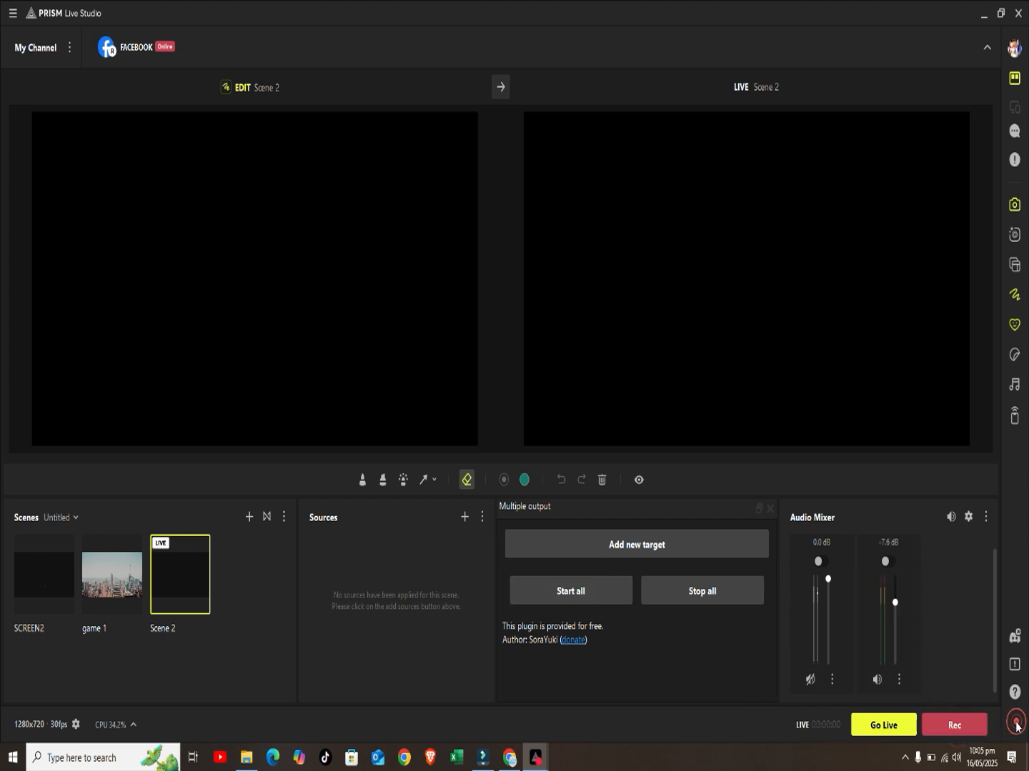
left_click(522, 430)
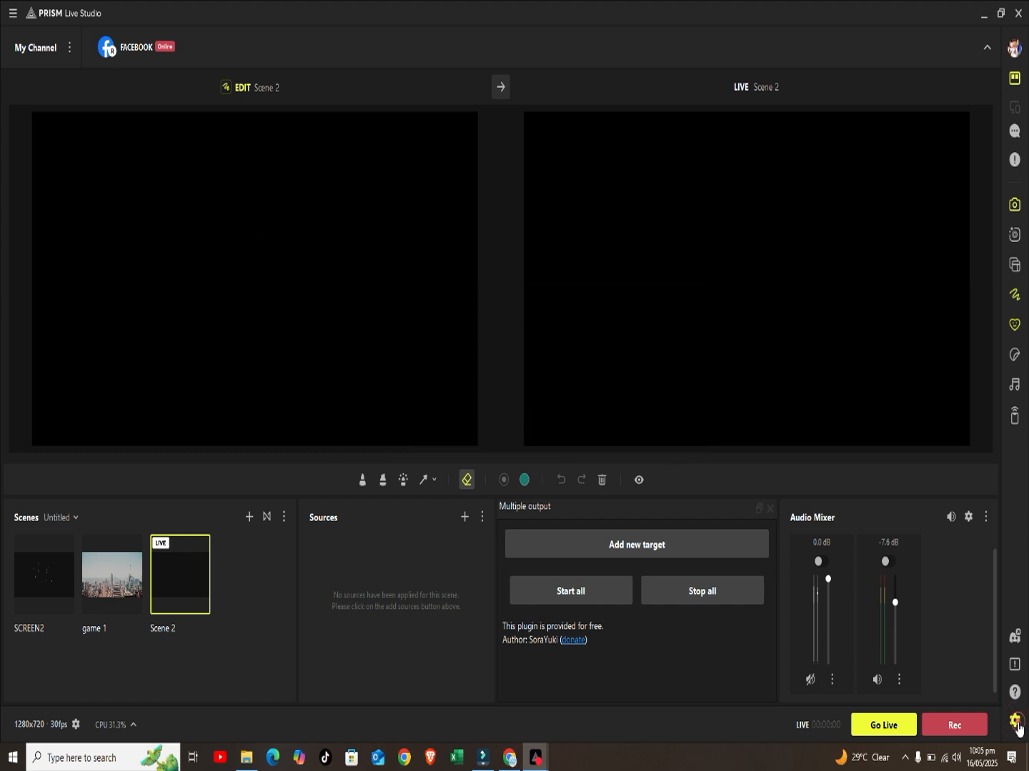
Step: Open the Output settings and set the streaming video bitrate to 4050 Kbps
left_click(1012, 719)
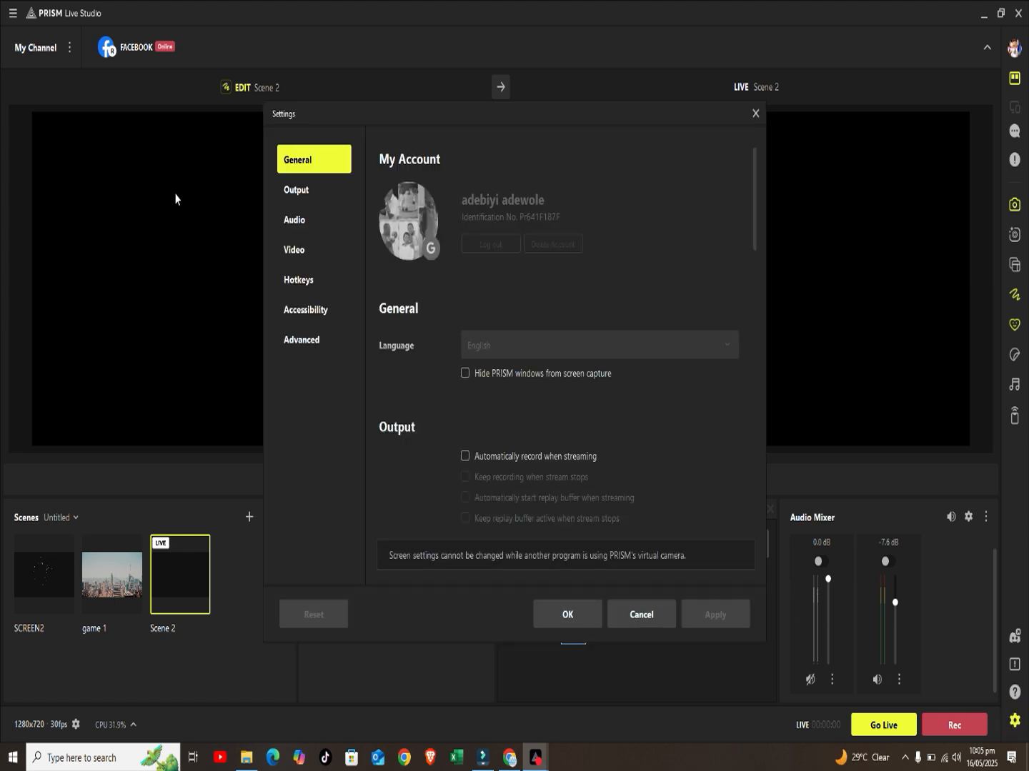
left_click(293, 193)
left_click(292, 194)
left_click(300, 193)
left_click(904, 758)
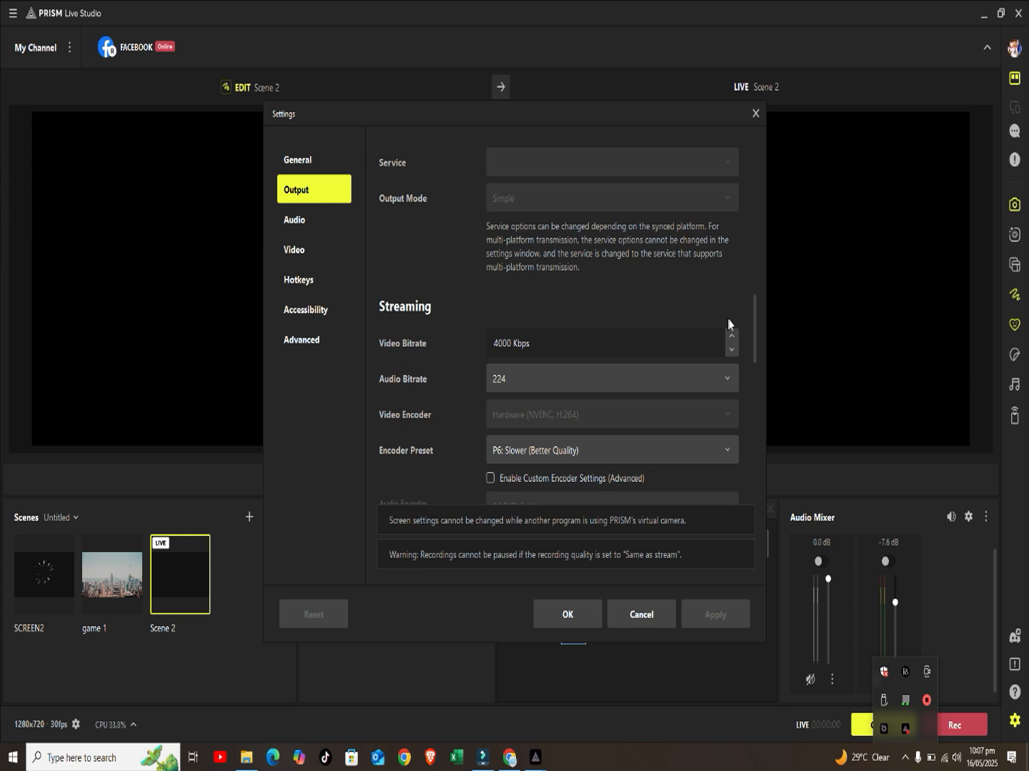
mouse_move(755, 329)
left_mouse_down()
mouse_move(752, 365)
mouse_move(751, 341)
left_mouse_up()
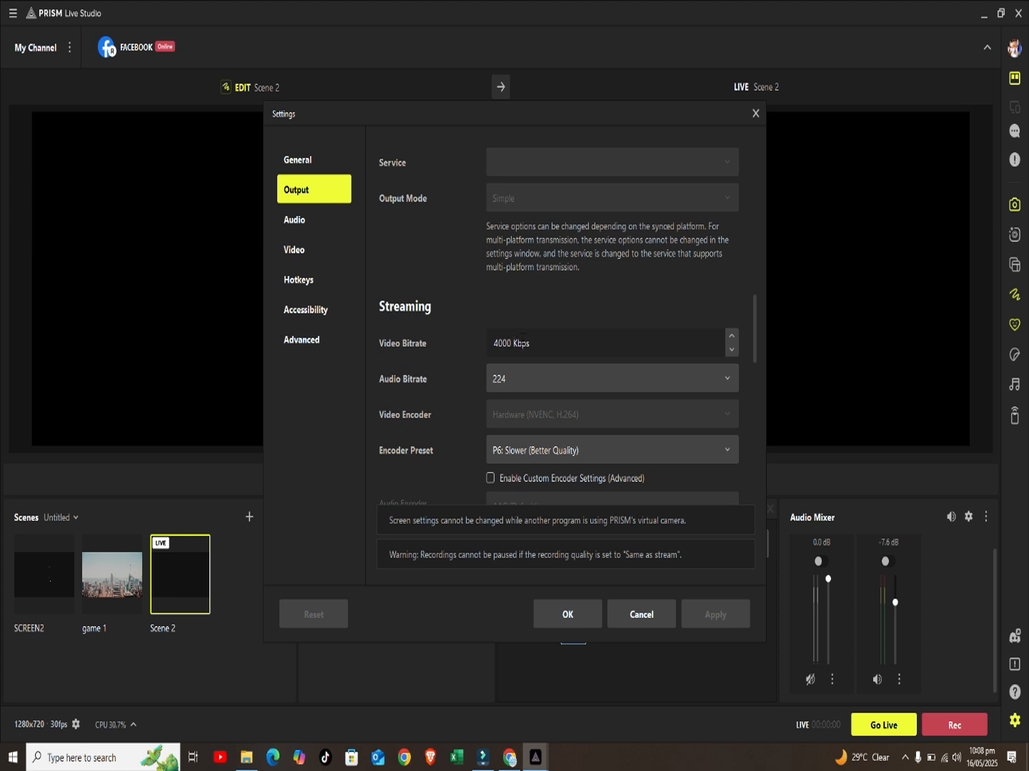
left_click(731, 349)
left_click(731, 335)
left_click(731, 336)
left_click(731, 336)
Step: Look through the streaming audio bitrate options and set the encoder preset to P7: Slowest (Best Quality)
left_click(726, 382)
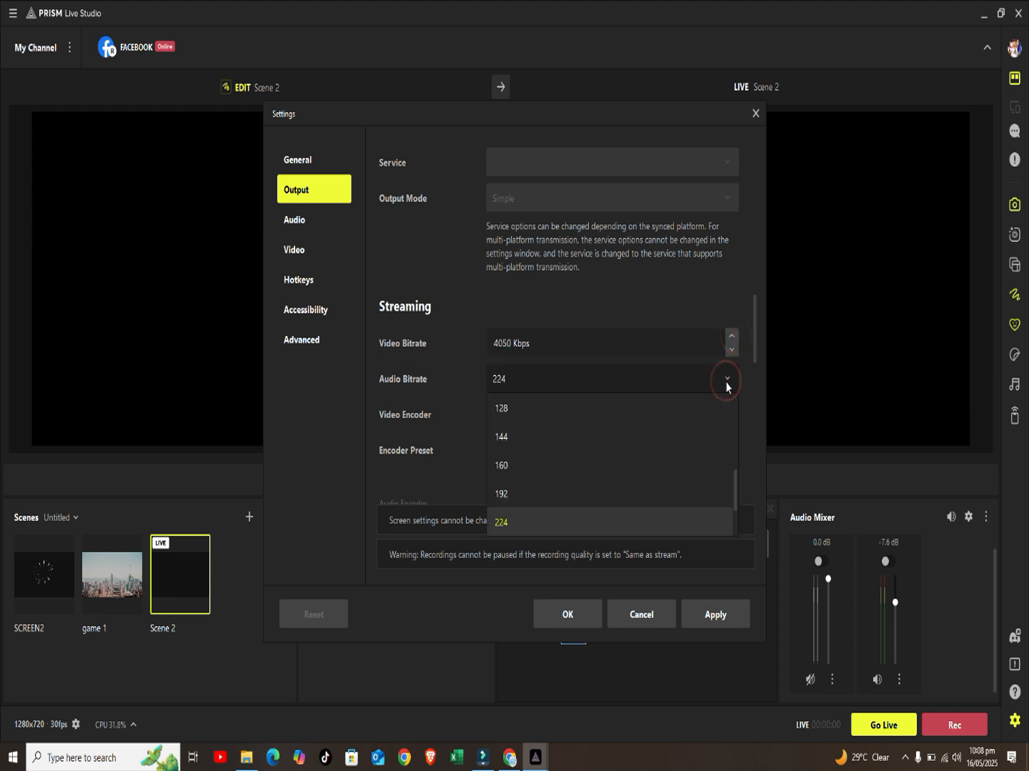
left_click(754, 351)
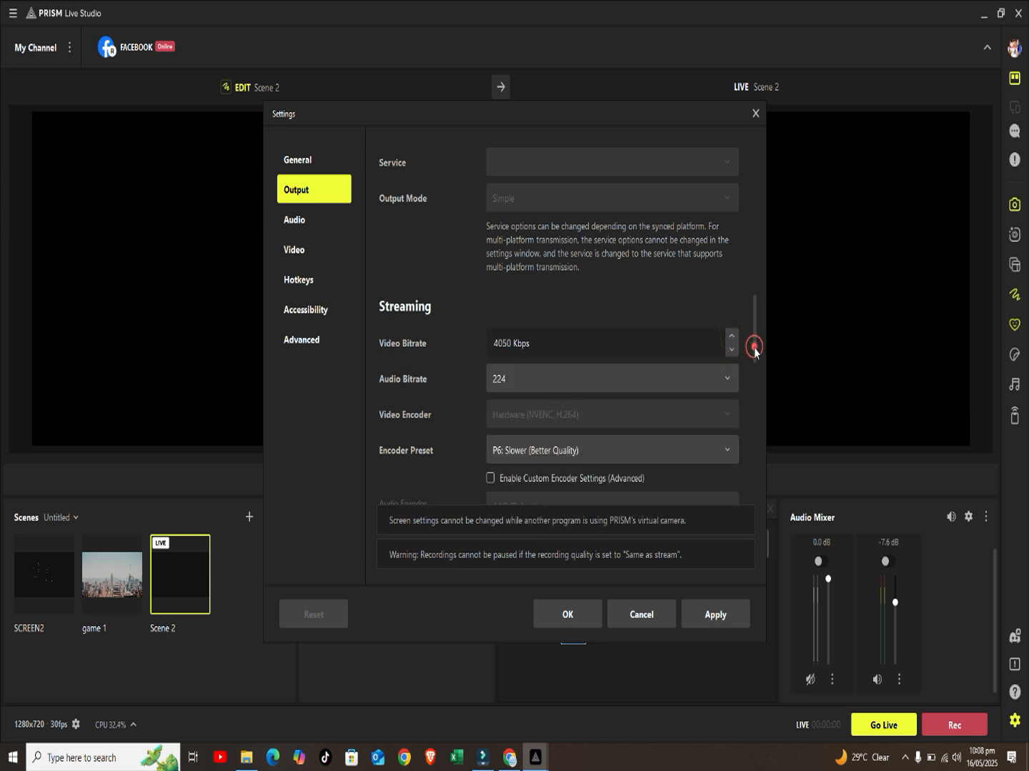
left_click_drag(753, 351, 754, 368)
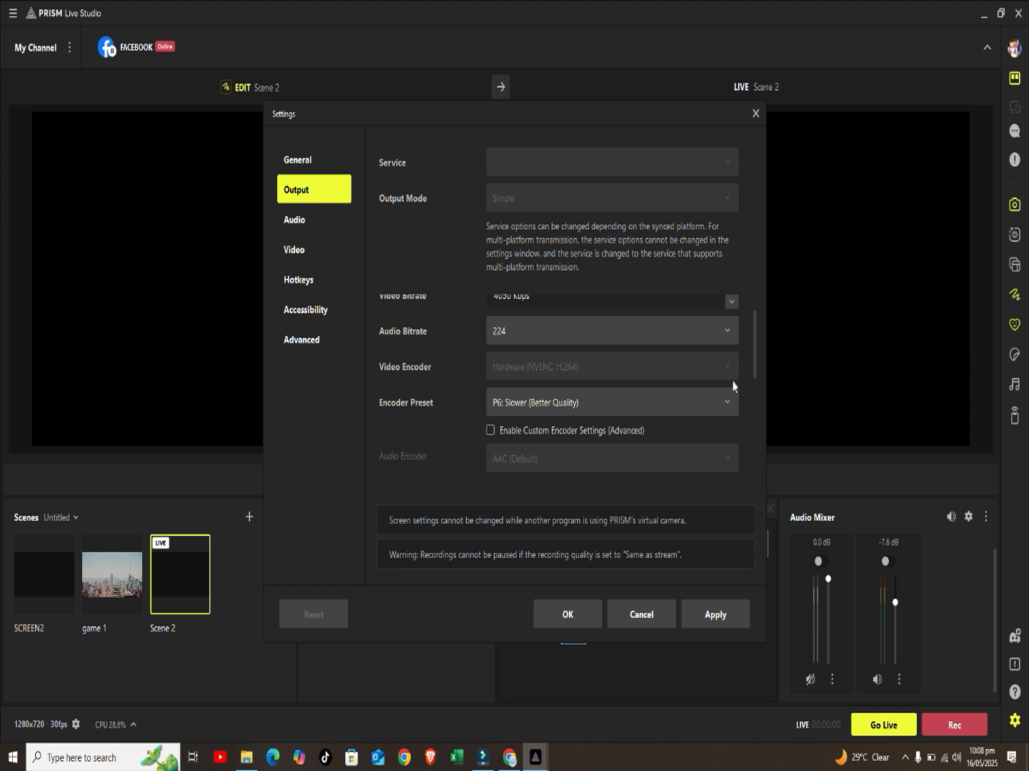
left_click(729, 404)
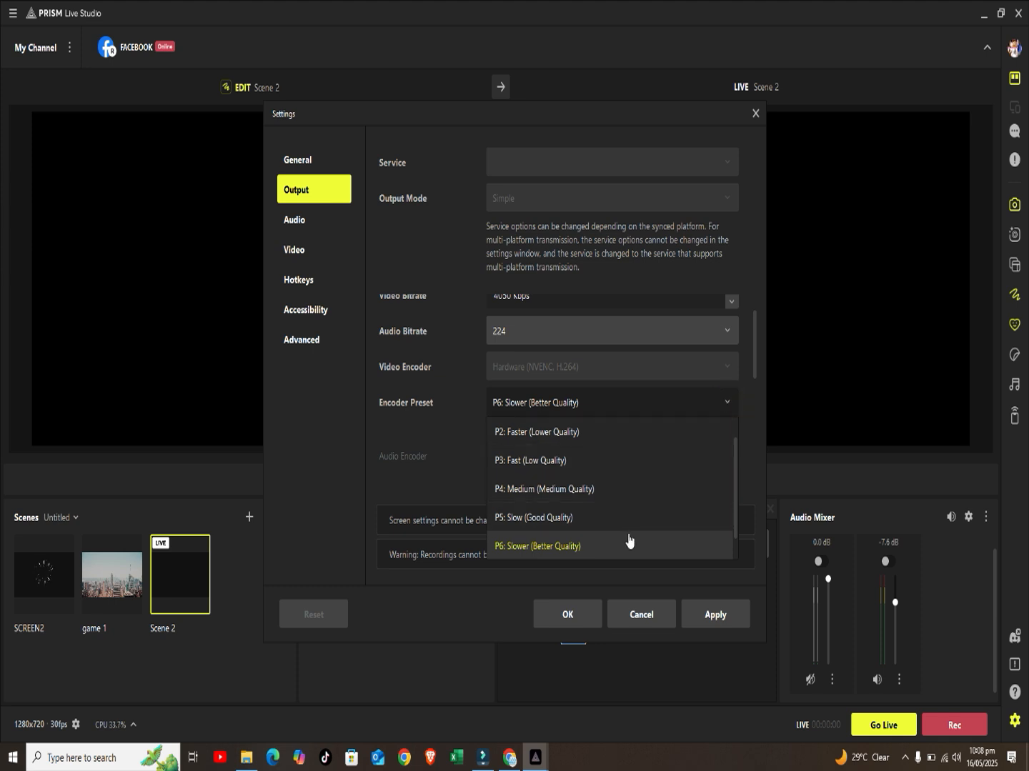
scroll(629, 542, "down", 1)
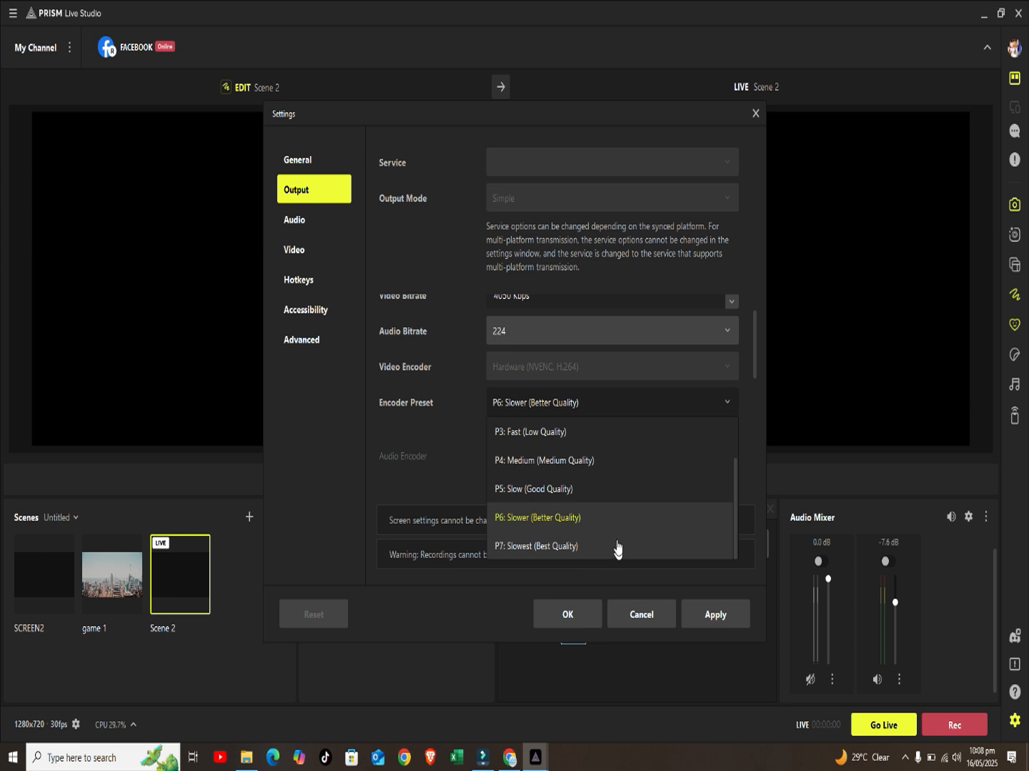
left_click(605, 547)
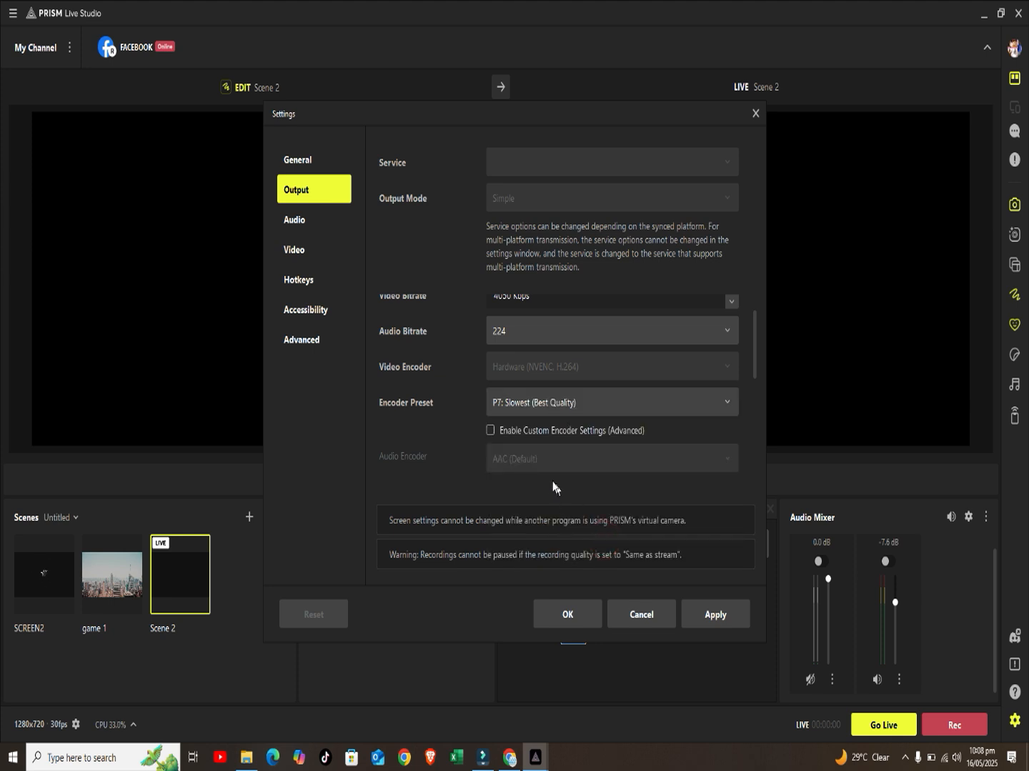
Step: Review the Audio settings, including the global audio devices, the Mic/Auxiliary Audio options and the meters
left_click(300, 225)
left_click(296, 223)
left_click(290, 225)
left_click(298, 223)
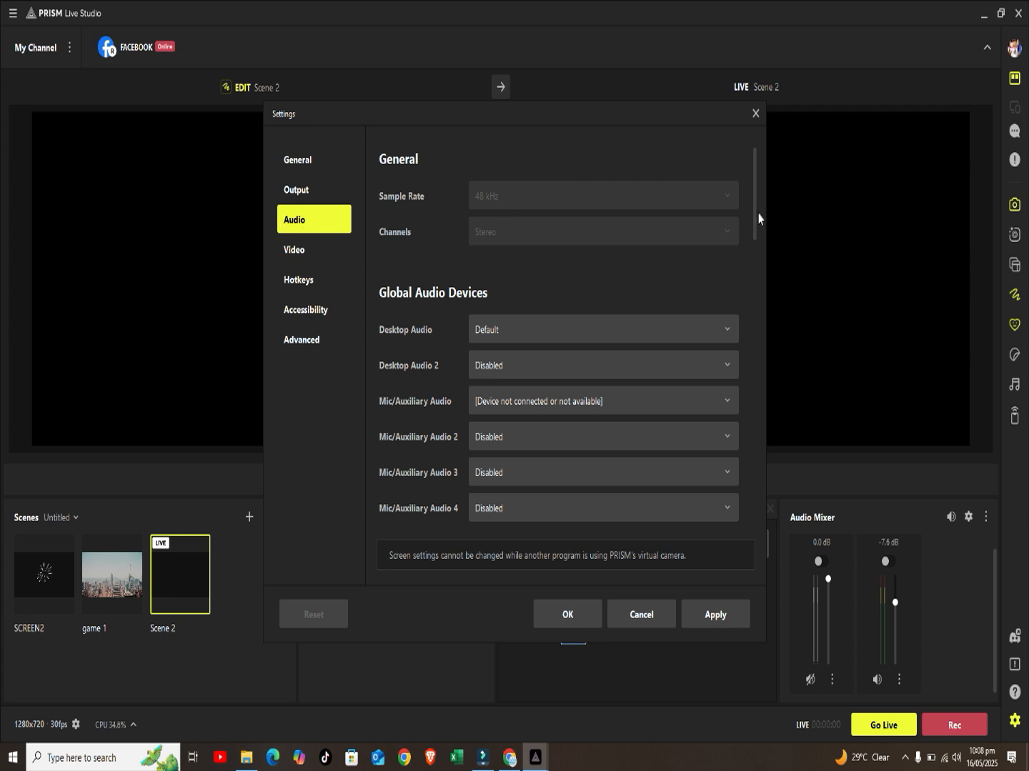
left_click_drag(756, 220, 759, 260)
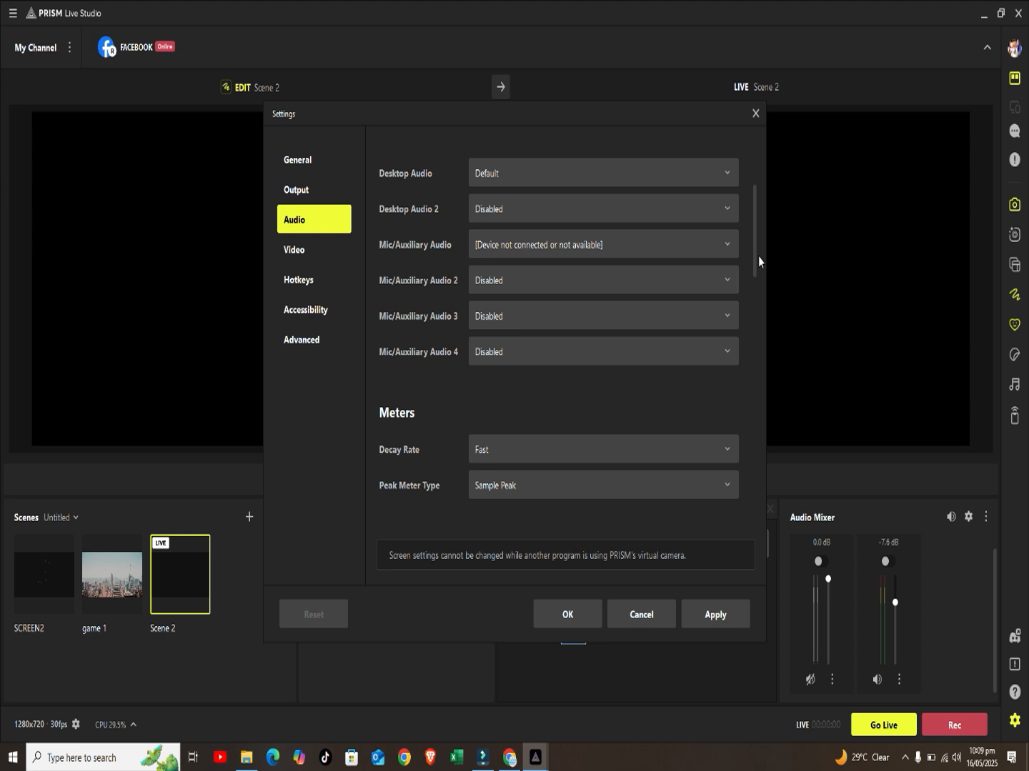
left_click(719, 245)
left_click(718, 244)
left_click_drag(753, 257, 743, 314)
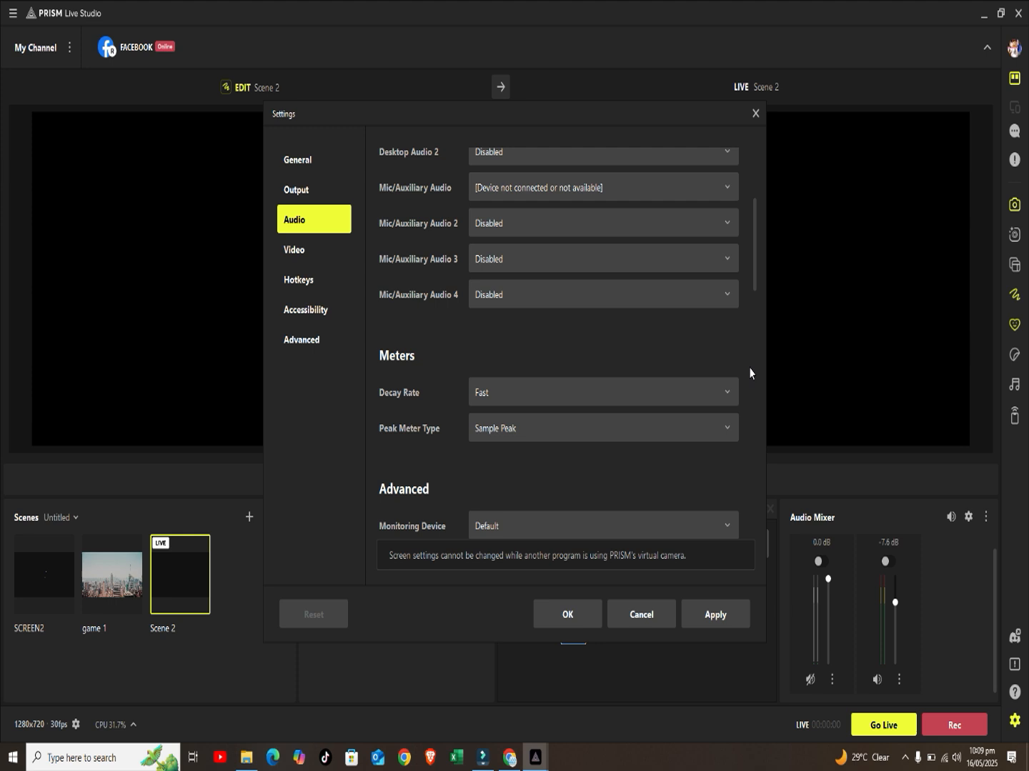
left_click(753, 315)
scroll(745, 338, "up", 10)
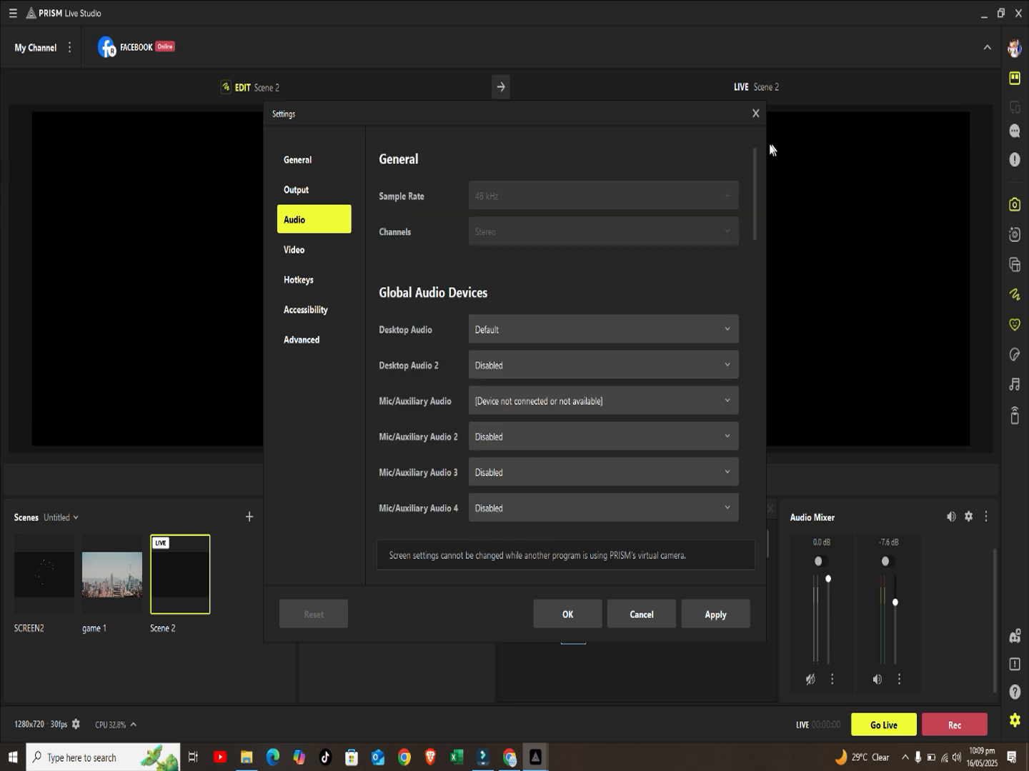
Step: Check the Video resolution and FPS settings, then apply the changed settings and close the Settings dialog
left_click(295, 251)
left_click(291, 254)
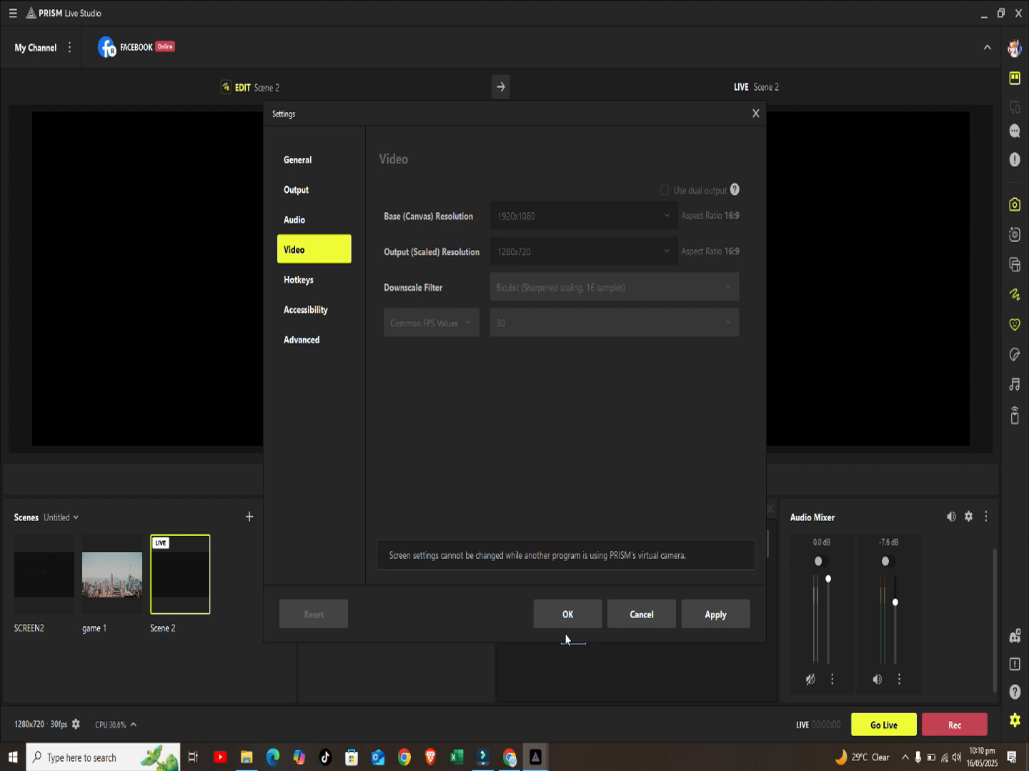
left_click(732, 618)
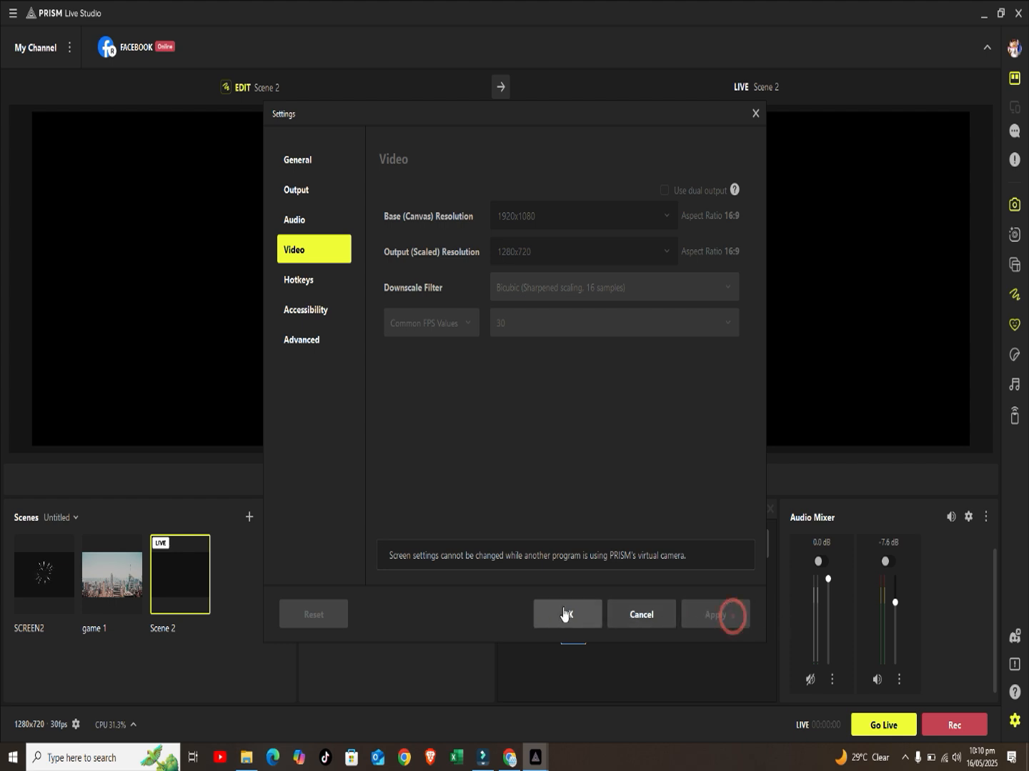
left_click(561, 618)
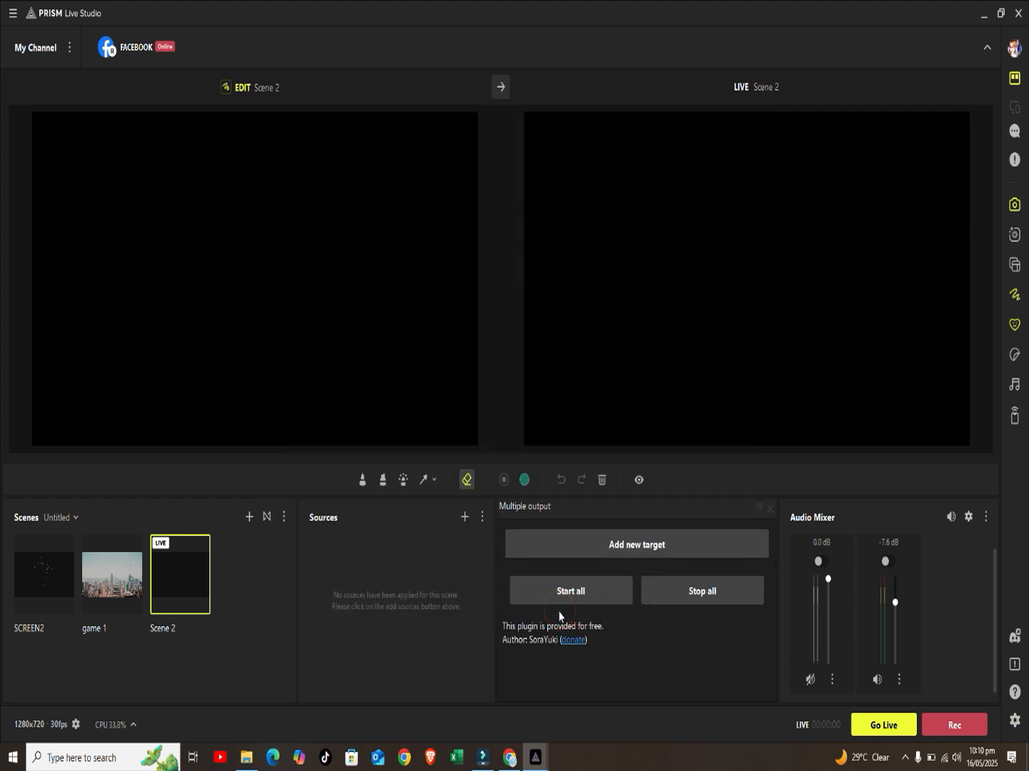